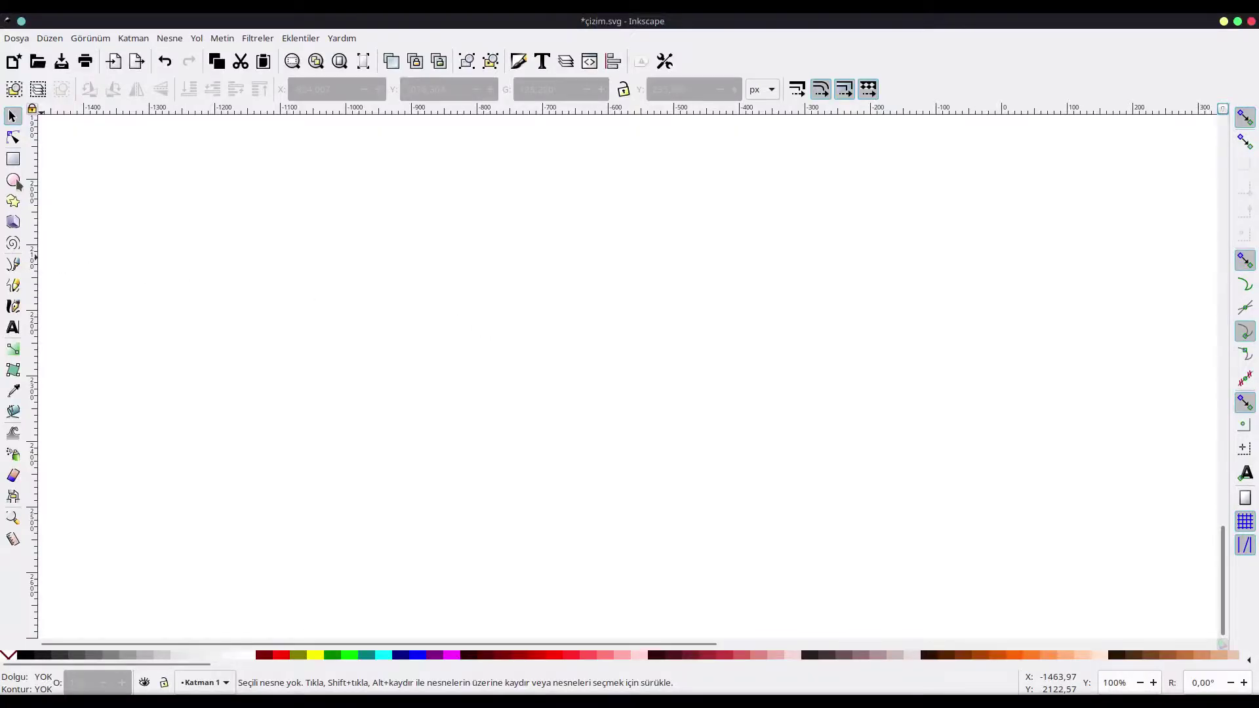
- Pick the Ellipse tool to start drawing ellipses
click(13, 181)
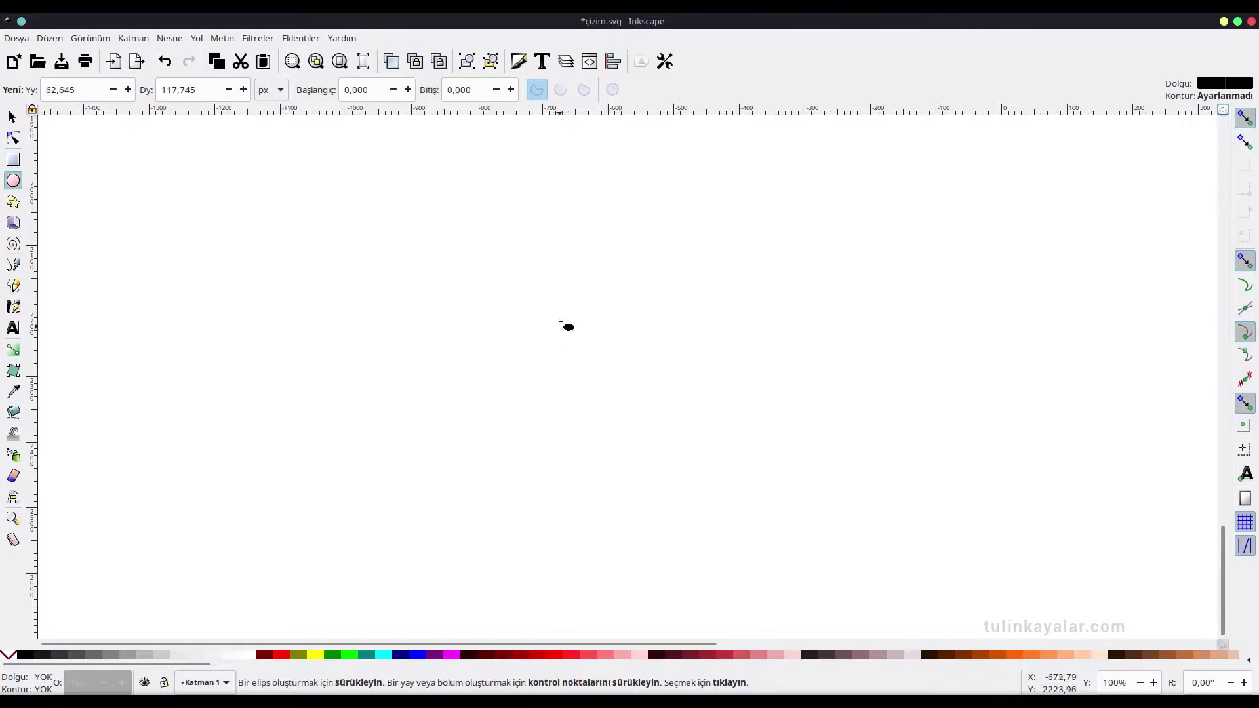
- Draw a tall narrow ellipse and convert it to a path
drag(536, 228, 592, 368)
key(ctrl+z)
drag(485, 252, 540, 377)
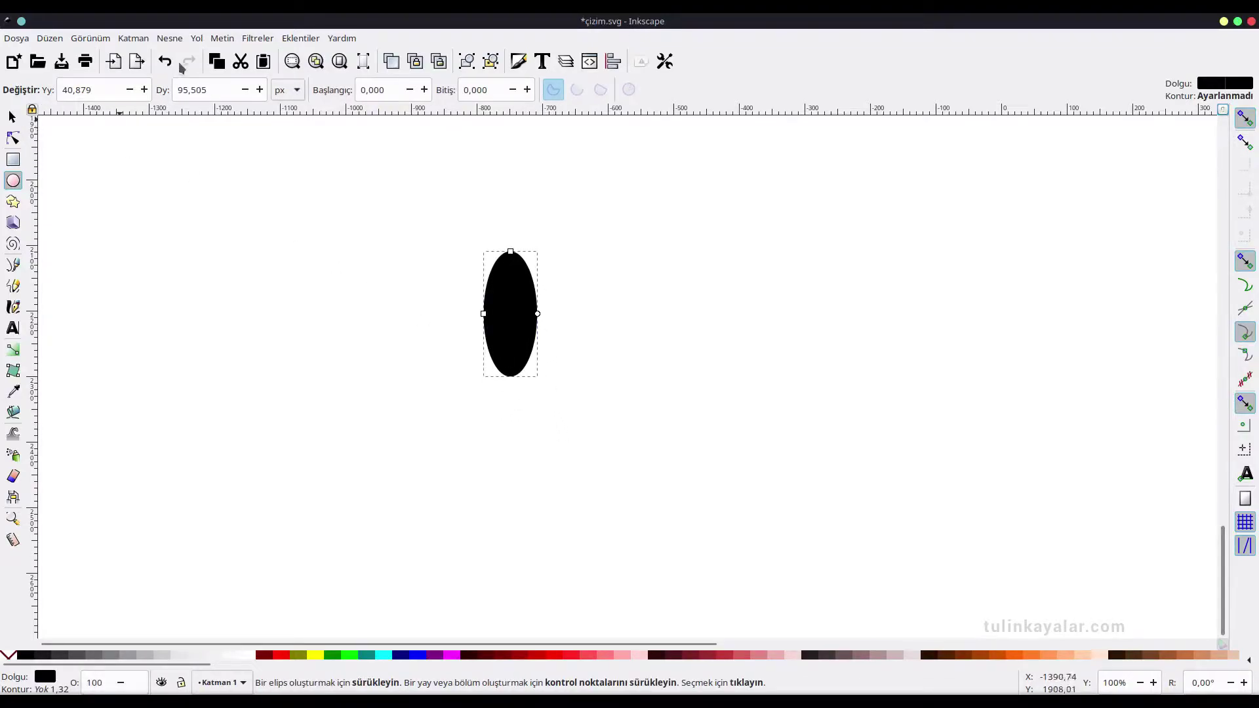
click(197, 38)
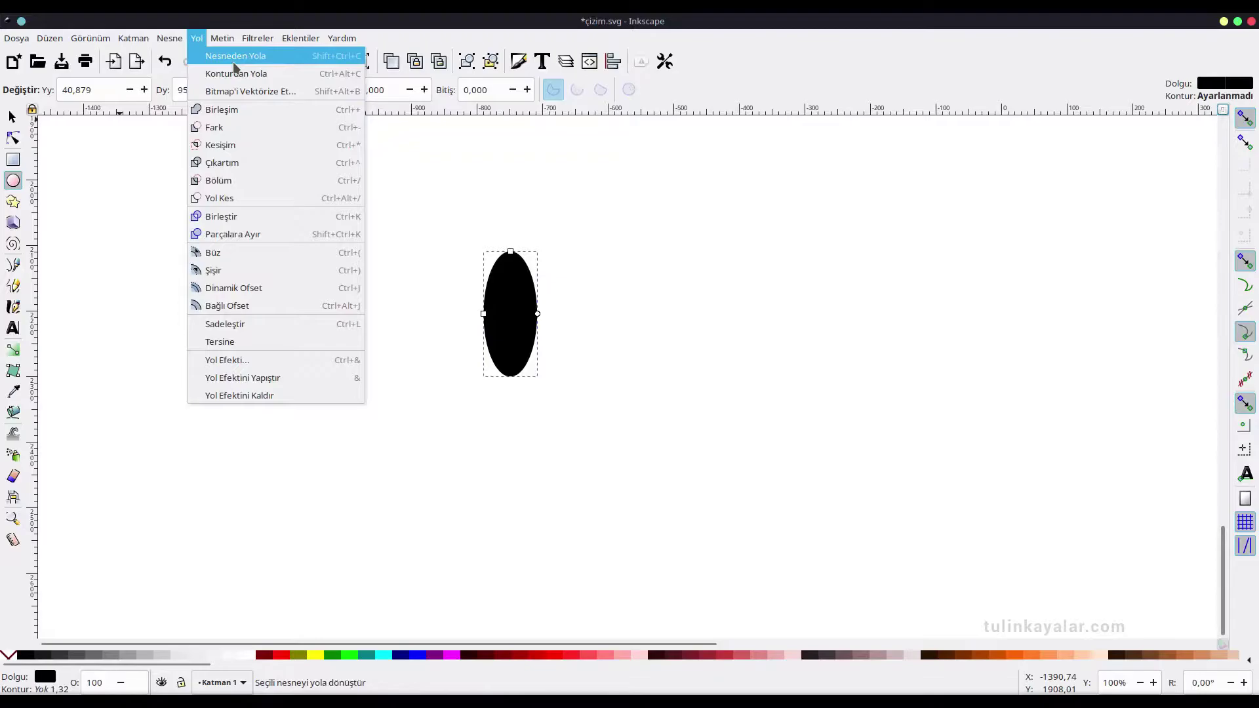
click(217, 53)
- Make all its nodes sharp corners to form a pointed leaf, then move it left
click(13, 138)
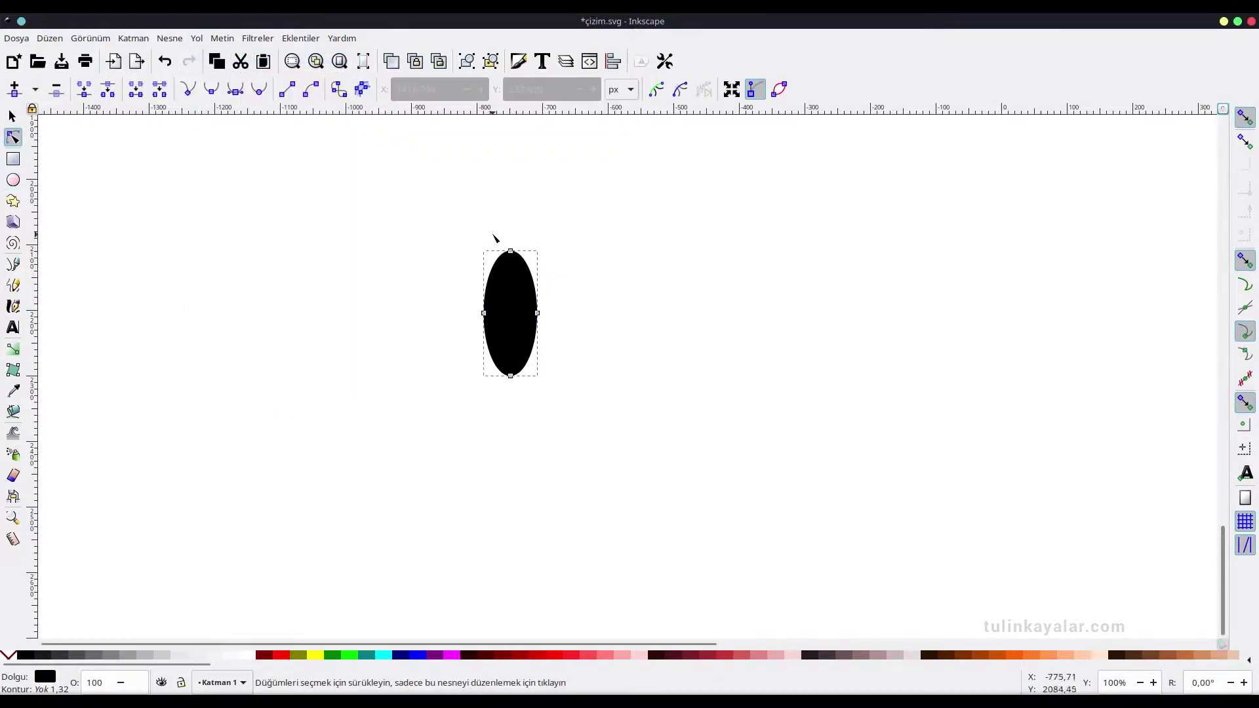
mouse_move(492, 235)
mouse_down()
mouse_move(523, 332)
mouse_move(521, 401)
mouse_up()
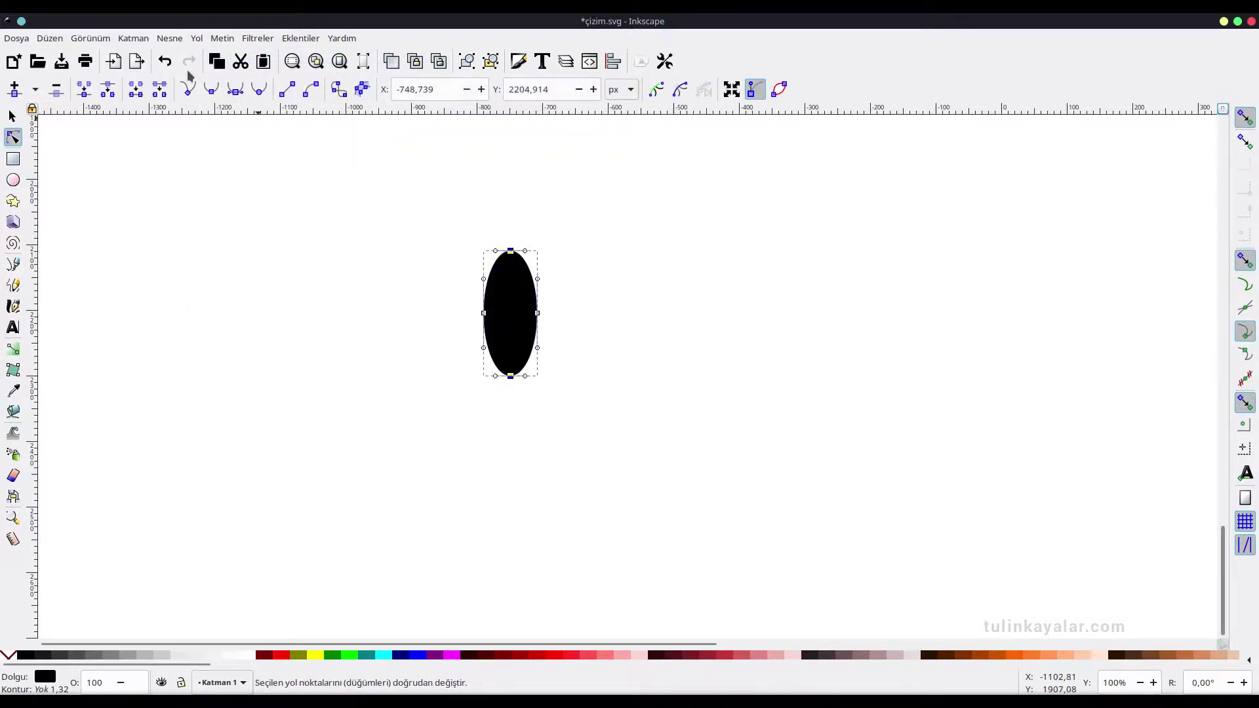
click(190, 91)
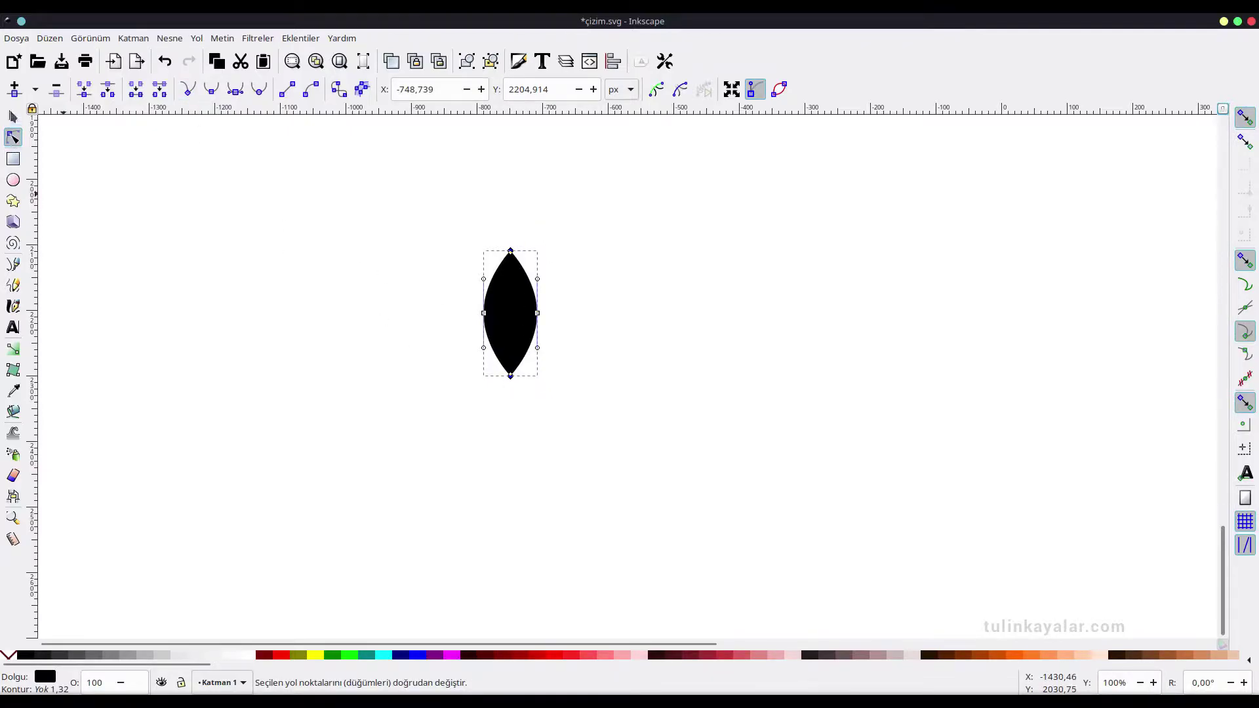
click(12, 116)
click(408, 306)
mouse_move(517, 309)
mouse_down()
mouse_move(158, 301)
mouse_move(443, 306)
mouse_up()
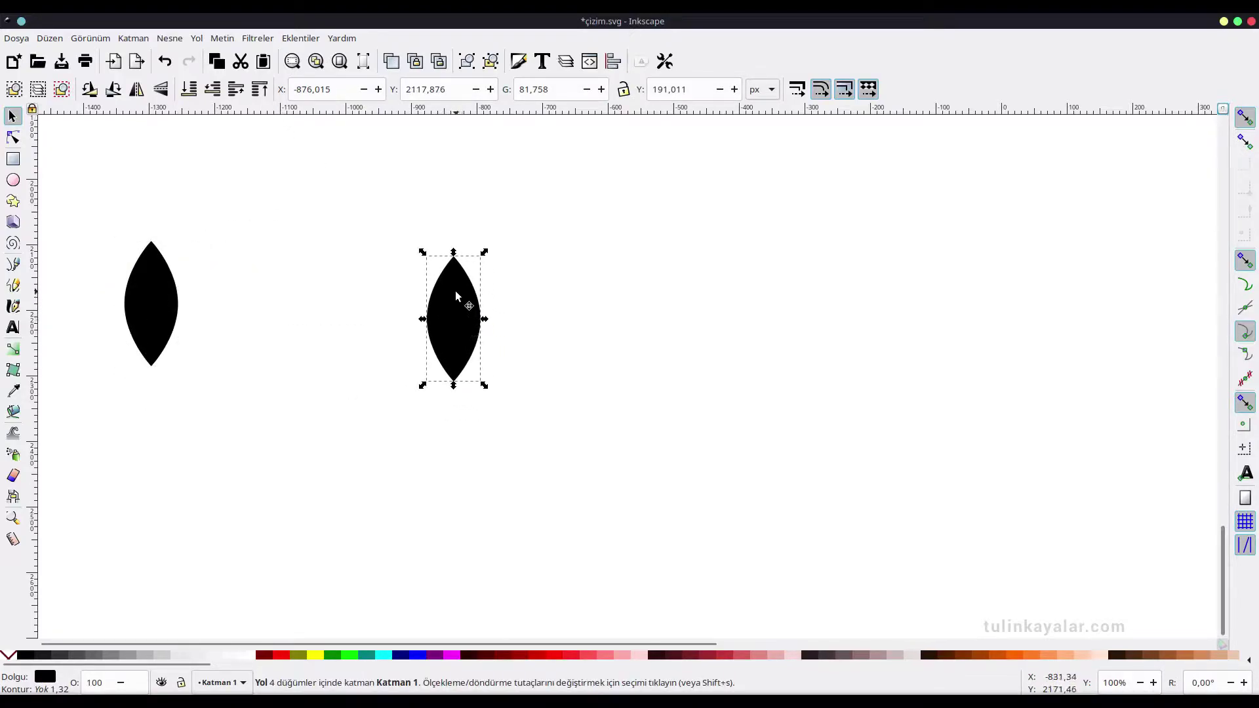
- Draw a large circle to the right of the leaf shapes, then reselect the leaf
click(455, 290)
click(320, 208)
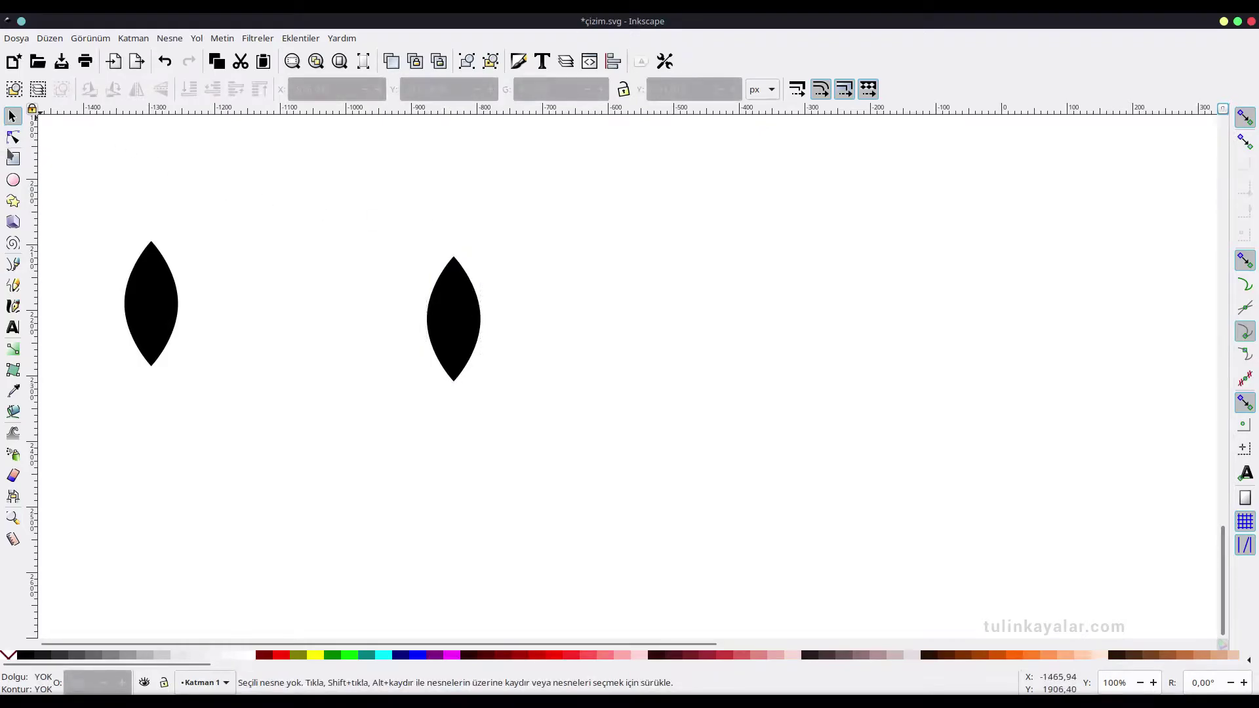
click(13, 182)
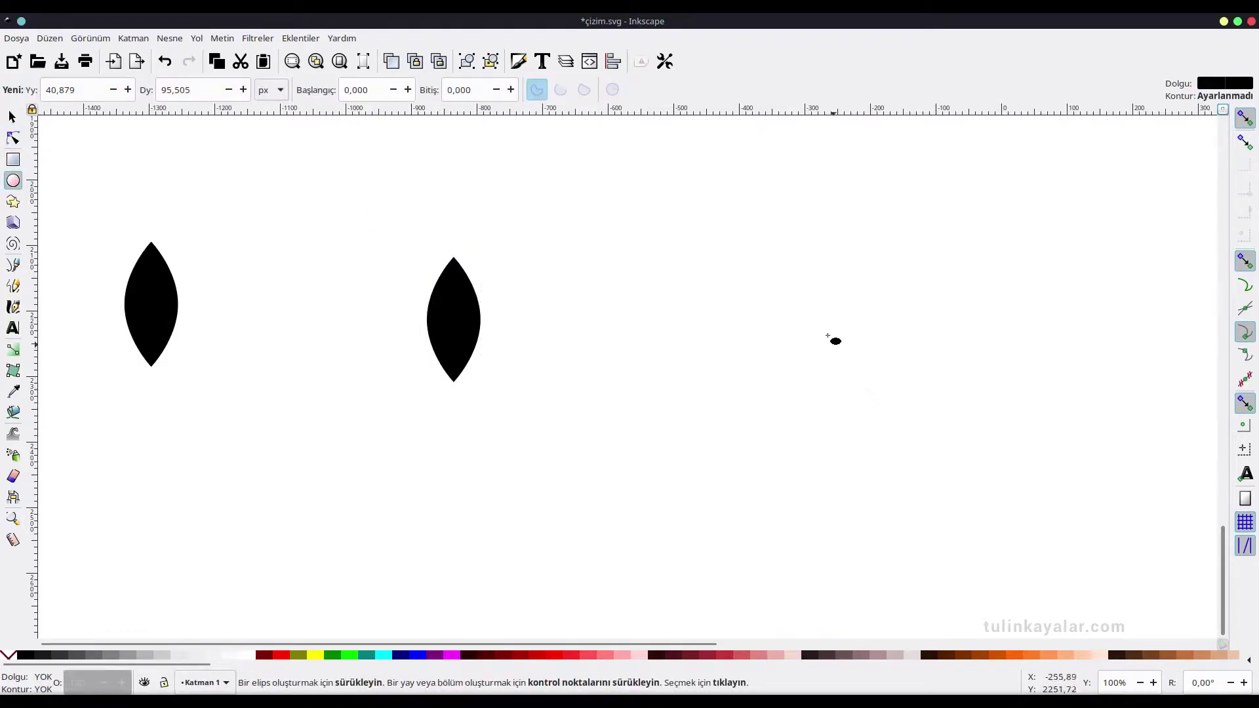
drag(757, 326, 847, 440)
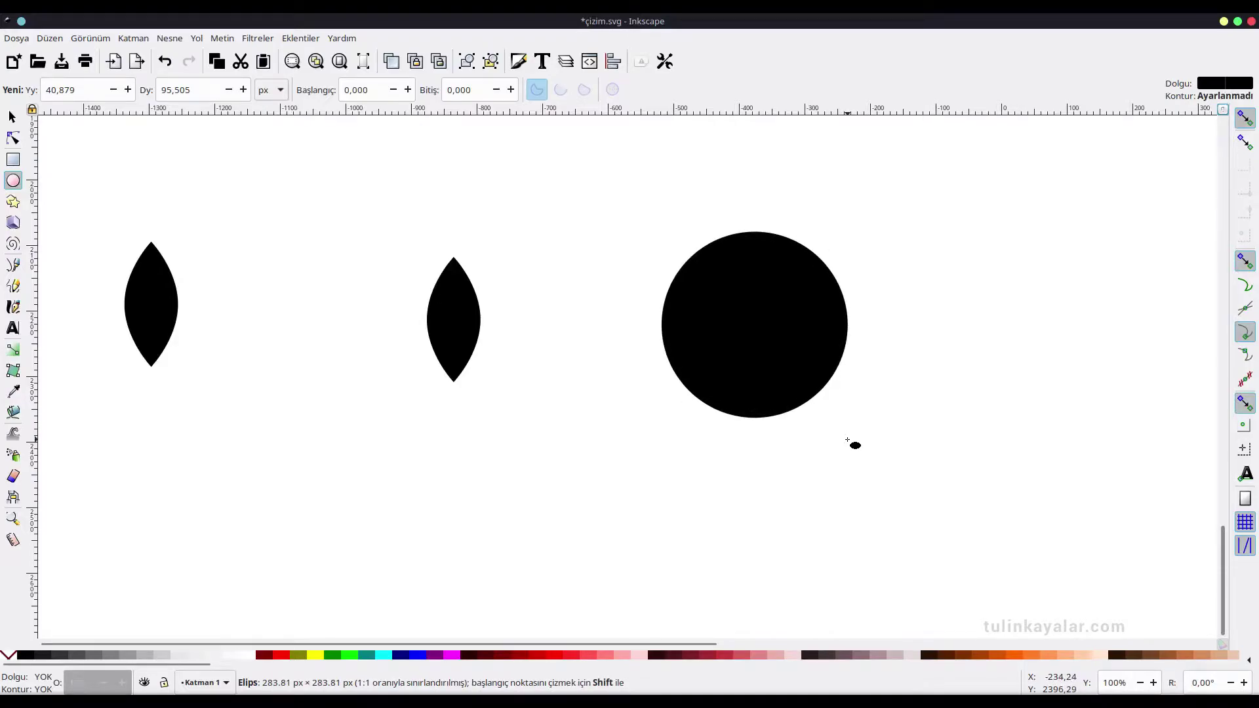
drag(847, 440, 847, 440)
scroll(551, 424, right, 4)
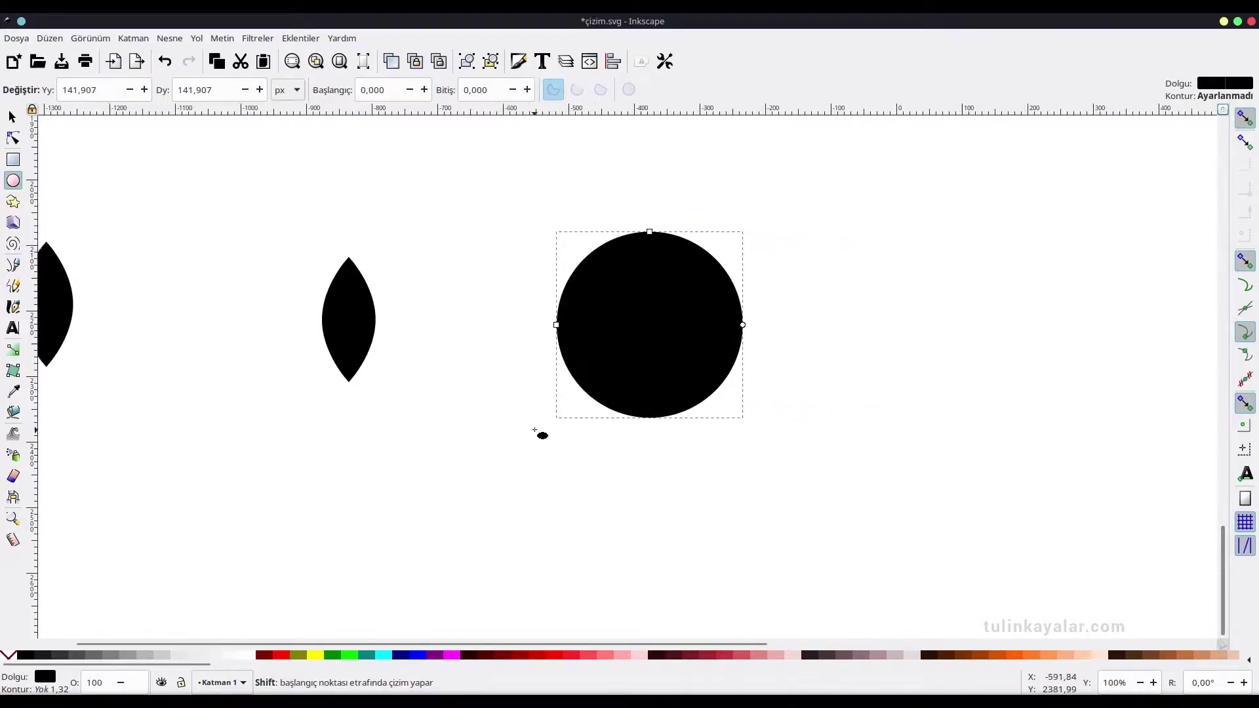
scroll(534, 431, right, 1)
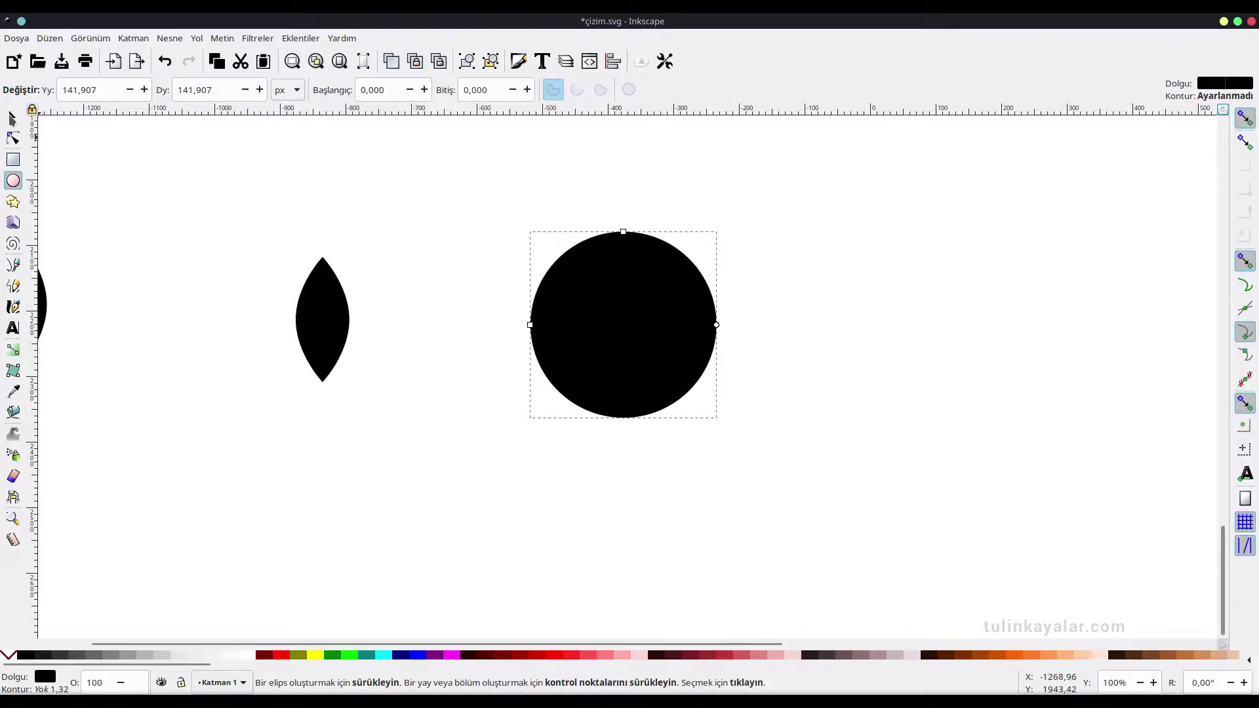
click(12, 116)
click(314, 301)
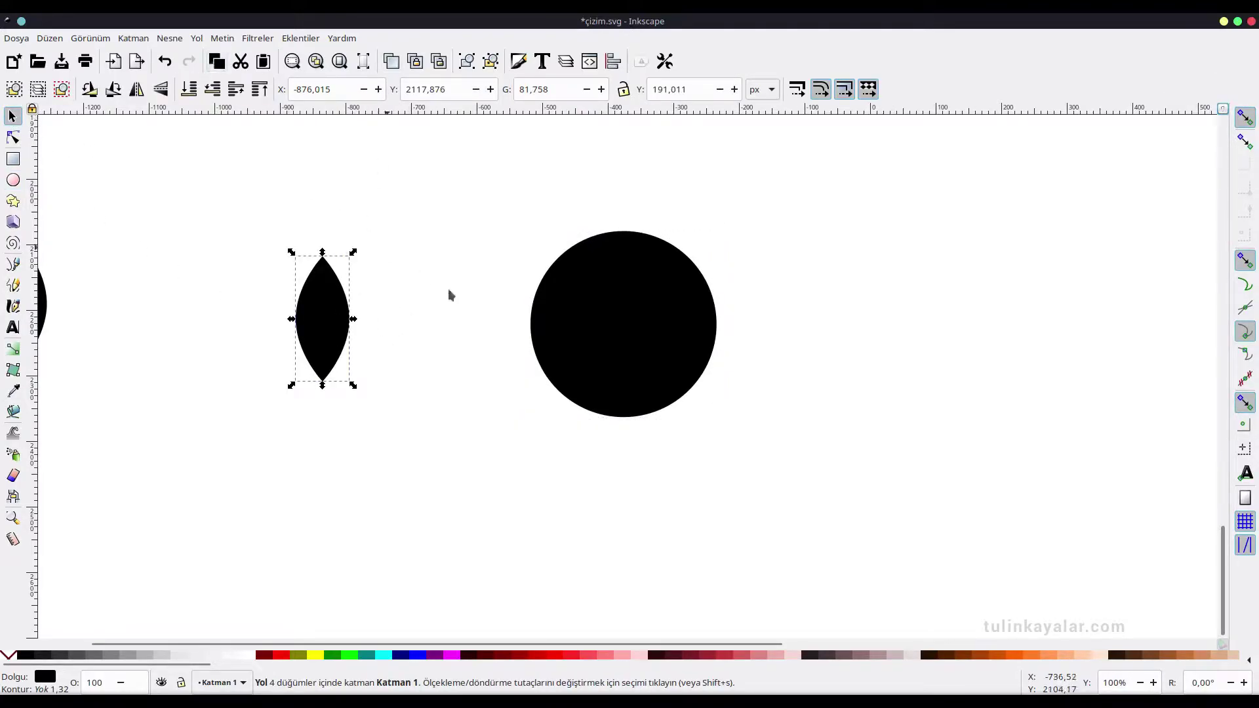
- Apply Pattern Along Path to the circle with the copied leaf, copies set to Repeated
click(587, 321)
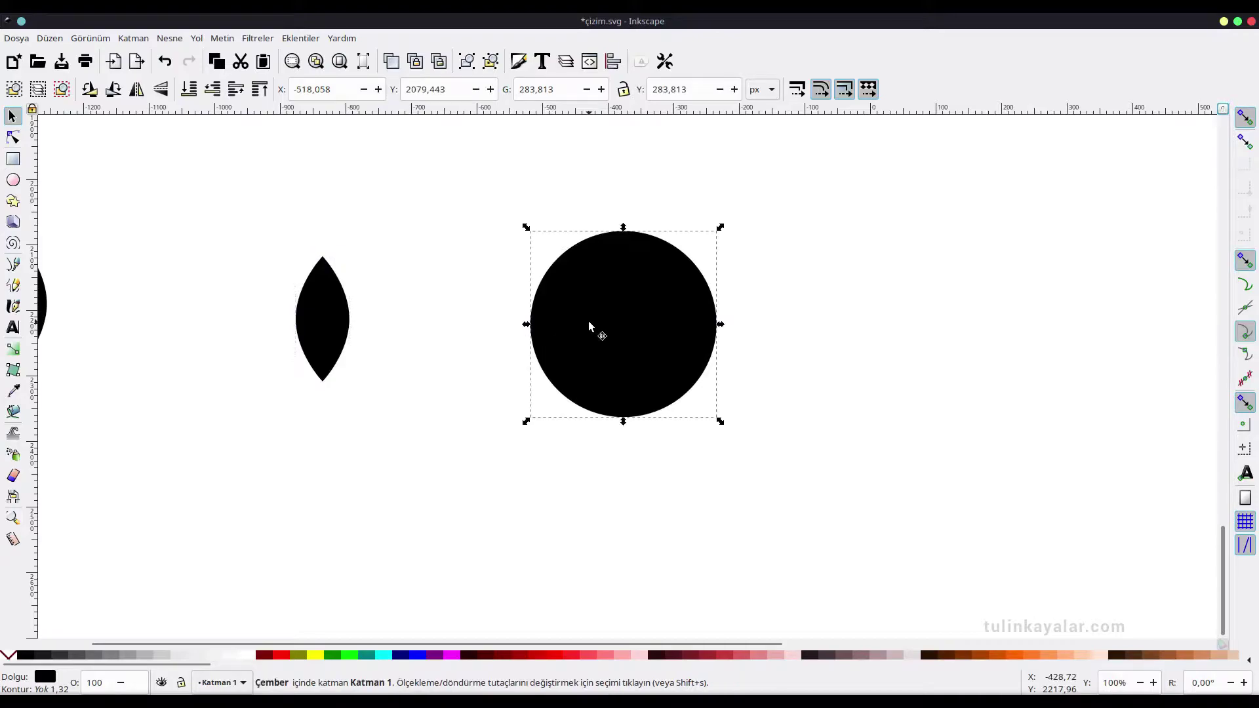
click(204, 40)
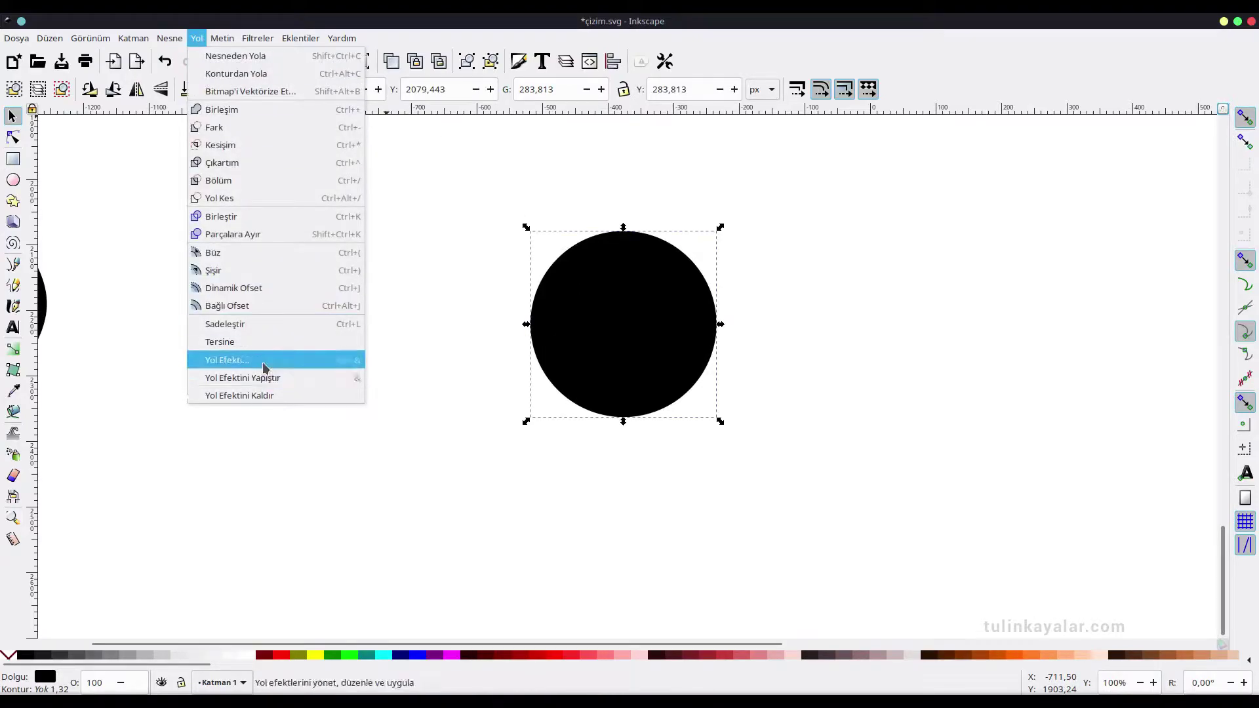
click(225, 357)
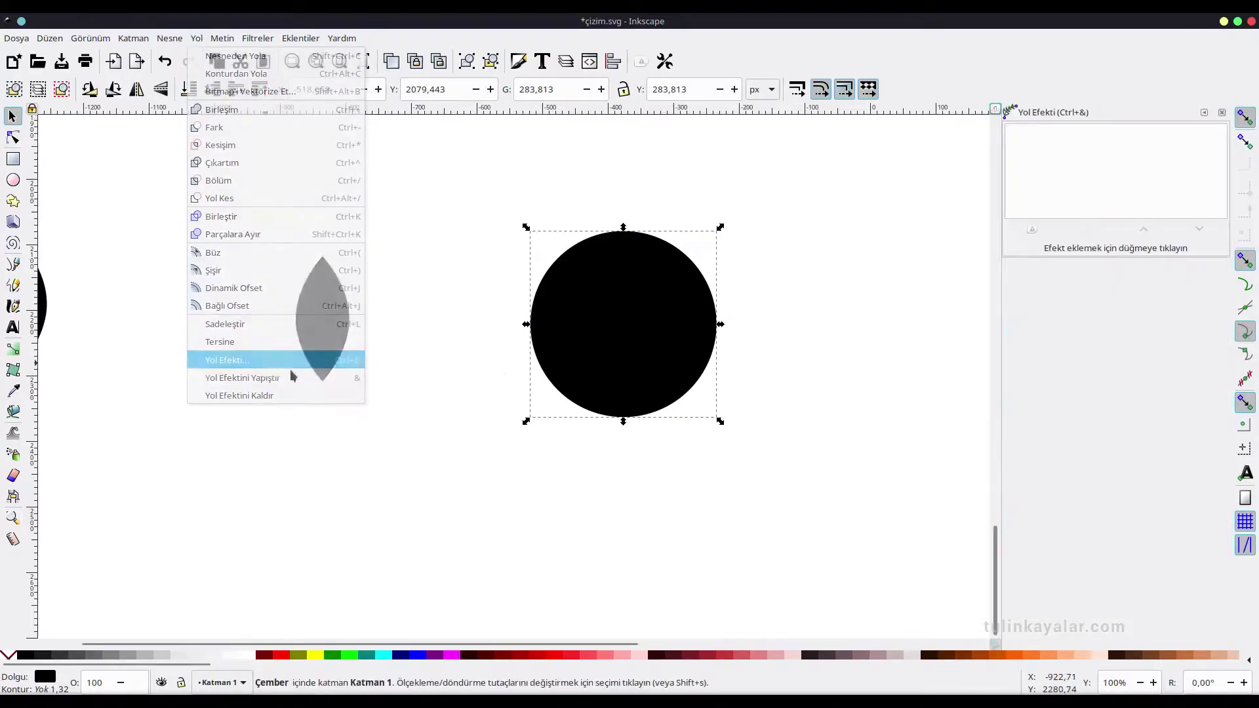
click(1033, 229)
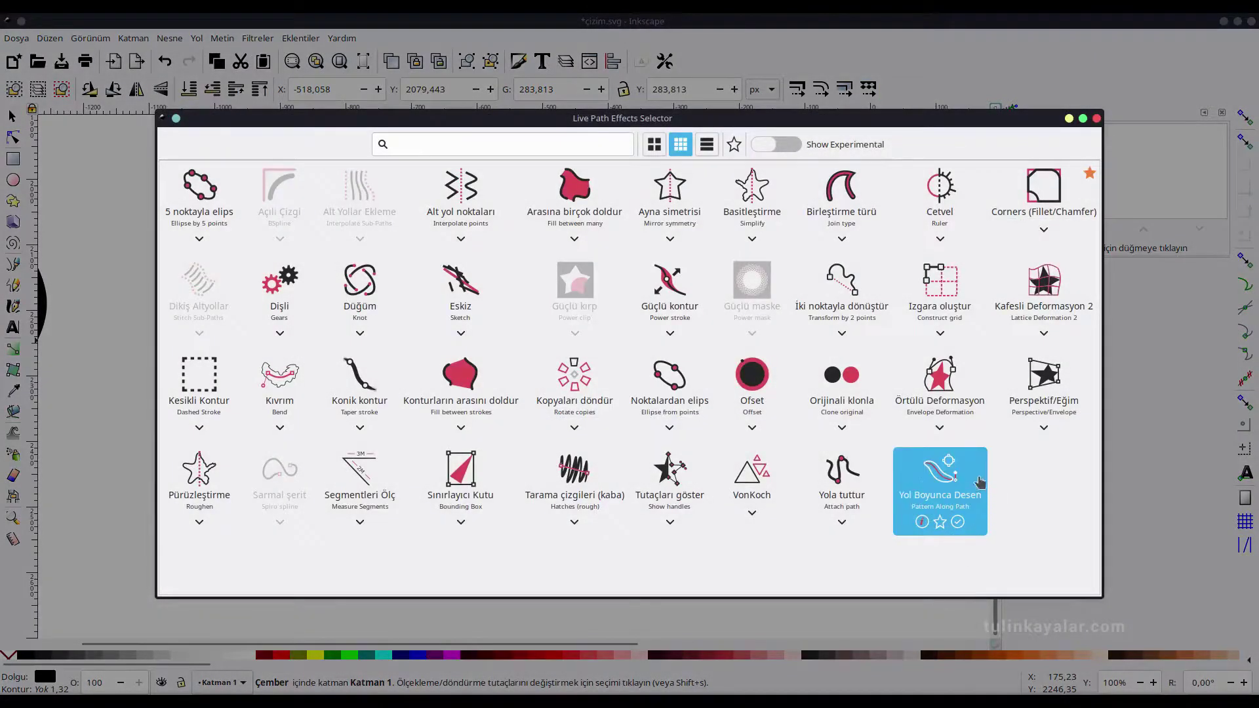
click(950, 505)
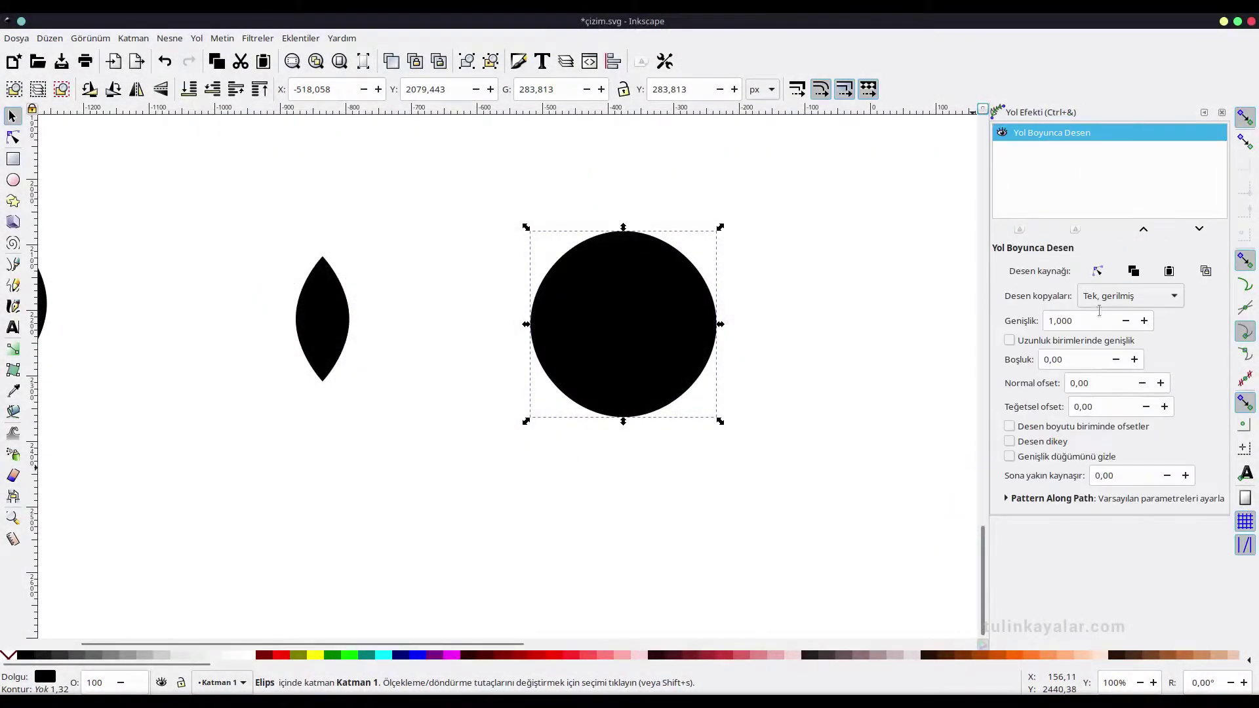
click(1207, 271)
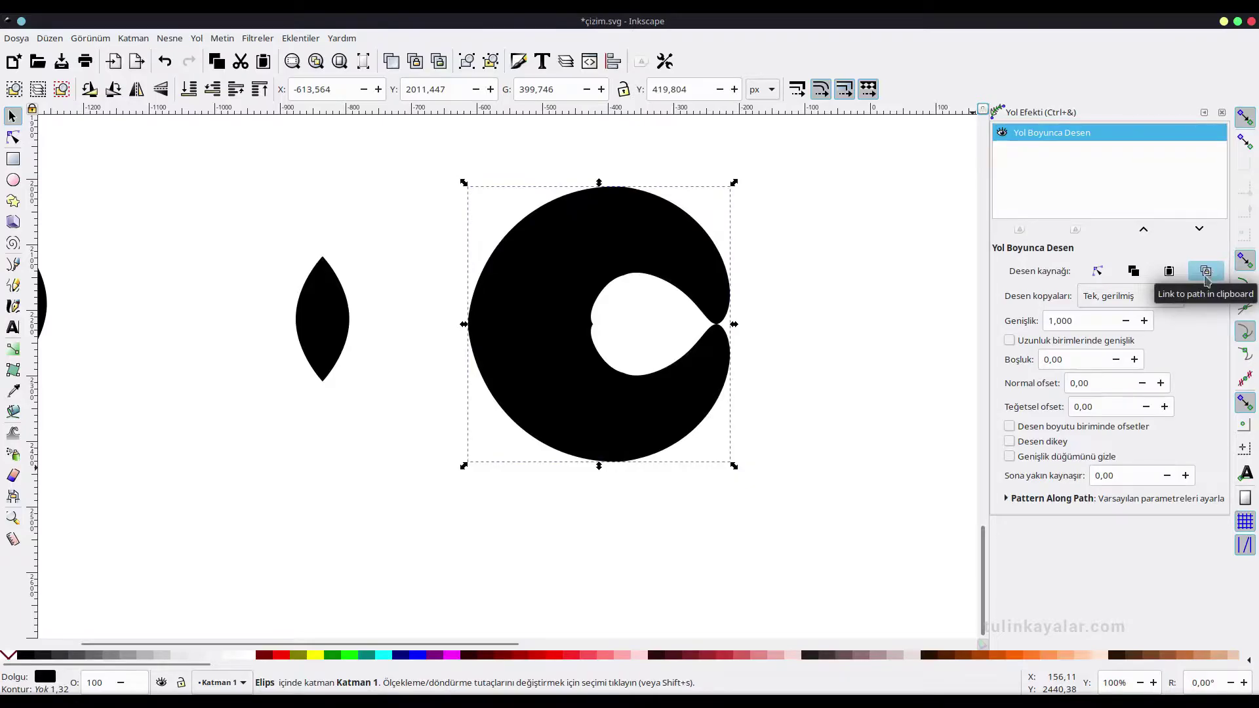
click(1149, 304)
click(1131, 316)
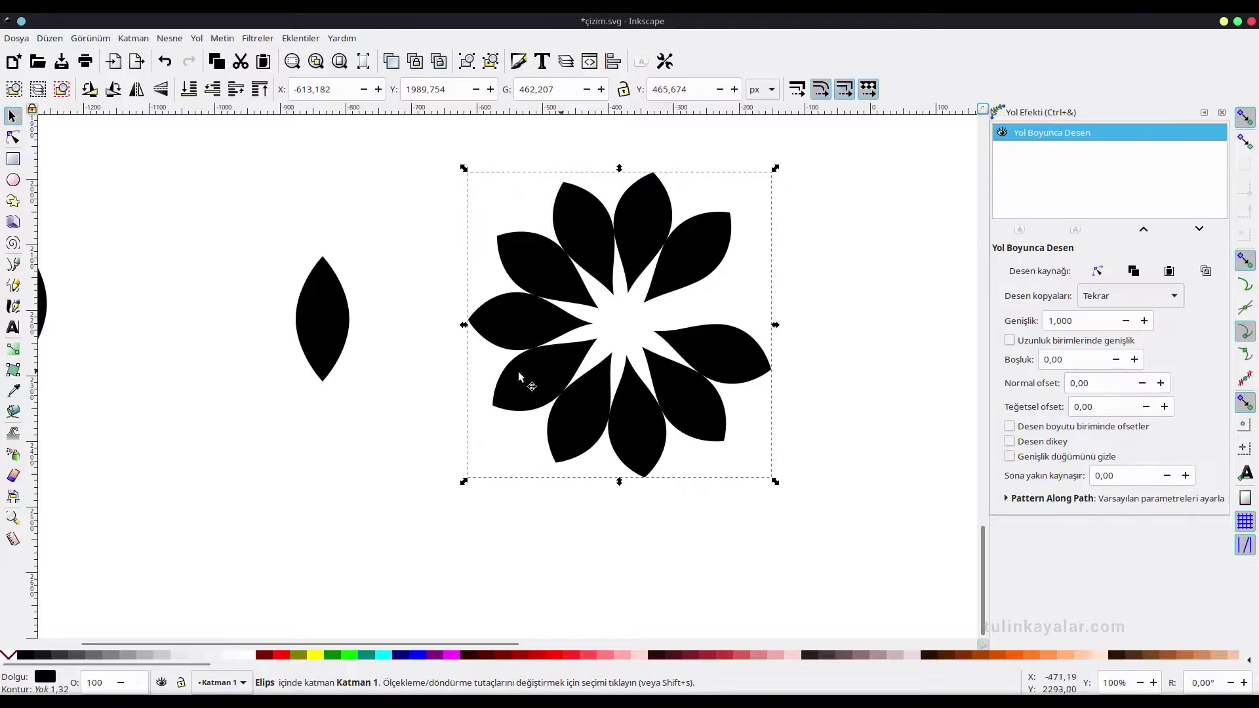
click(327, 320)
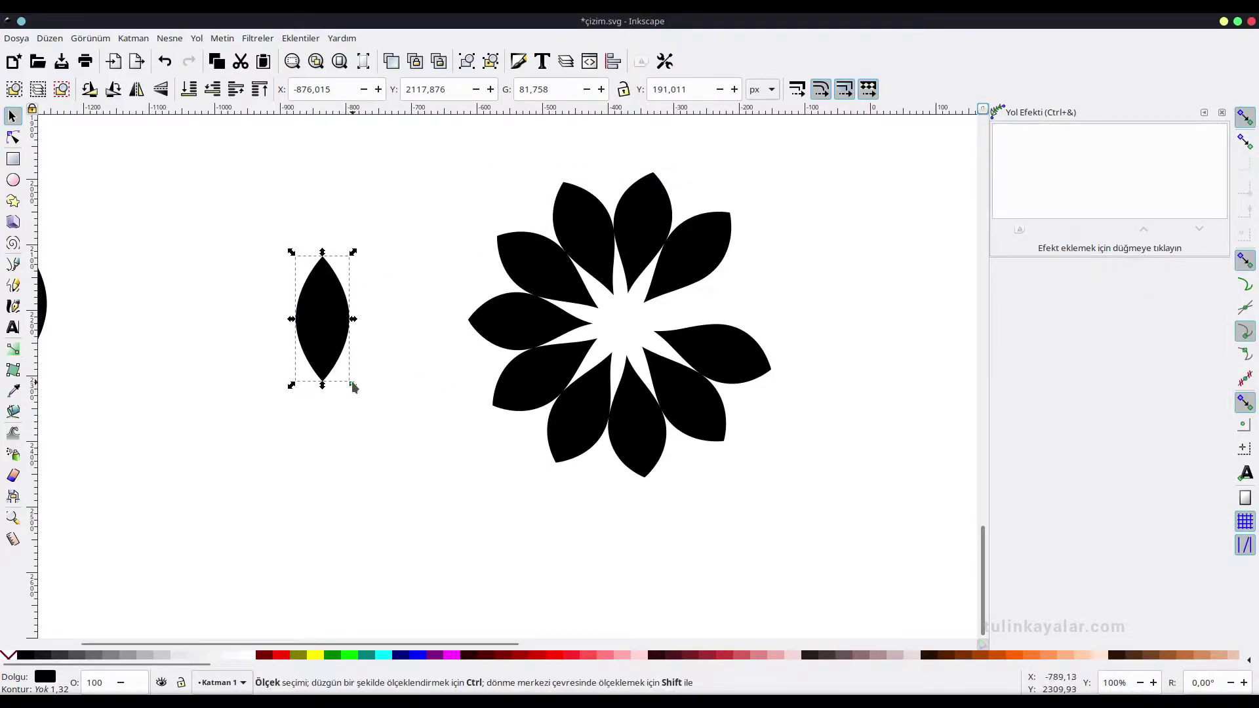
- Shrink the source leaf to under half size and tilt it
drag(354, 386, 336, 345)
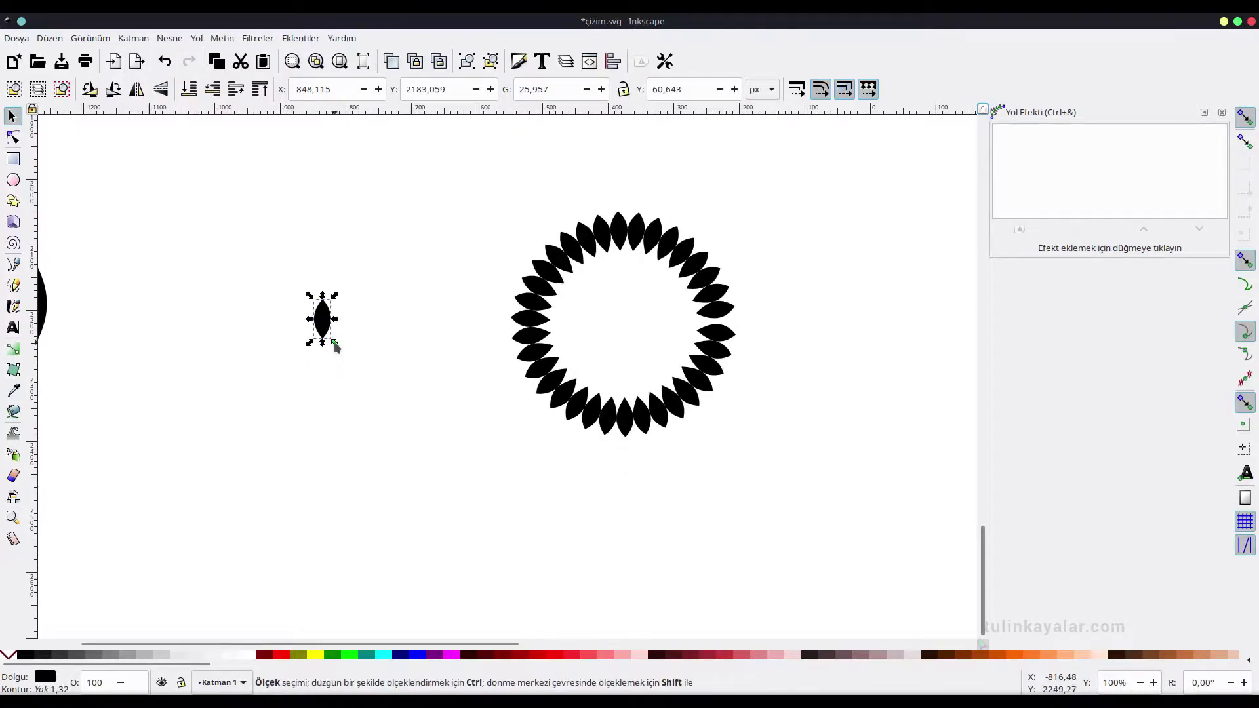
drag(341, 356, 345, 343)
click(332, 348)
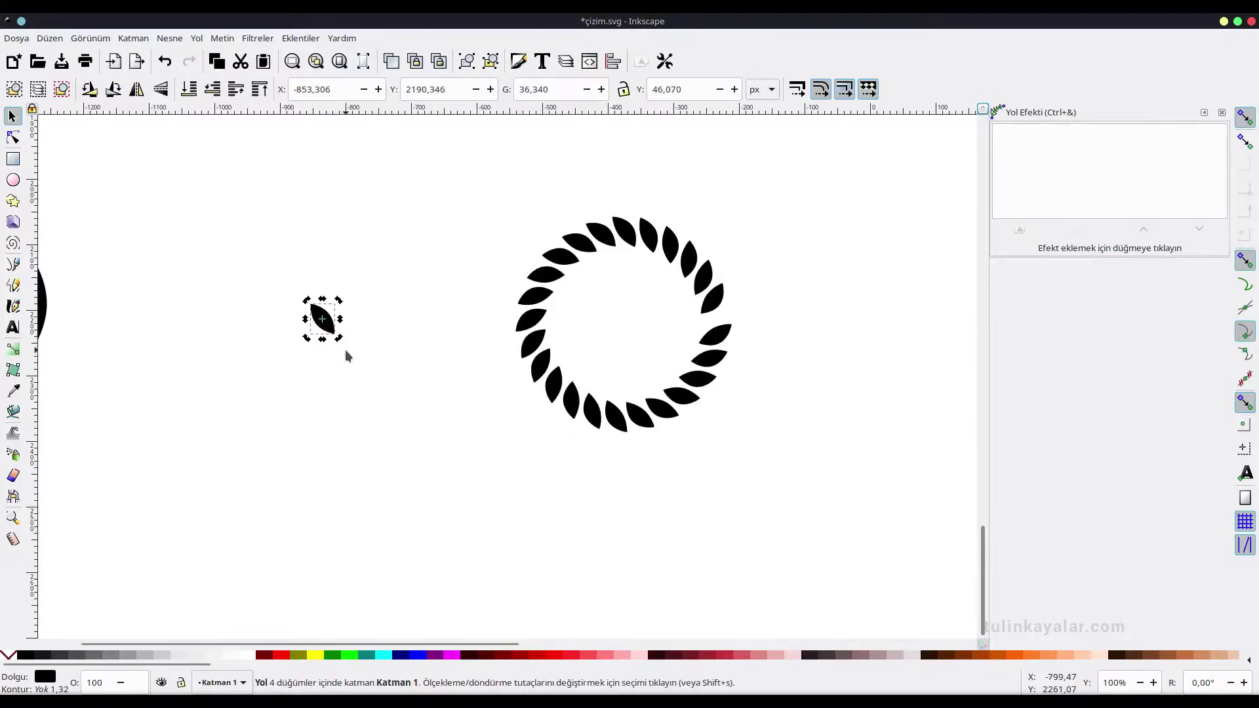
- Set the leaf ring's pattern spacing to 0.20
click(713, 294)
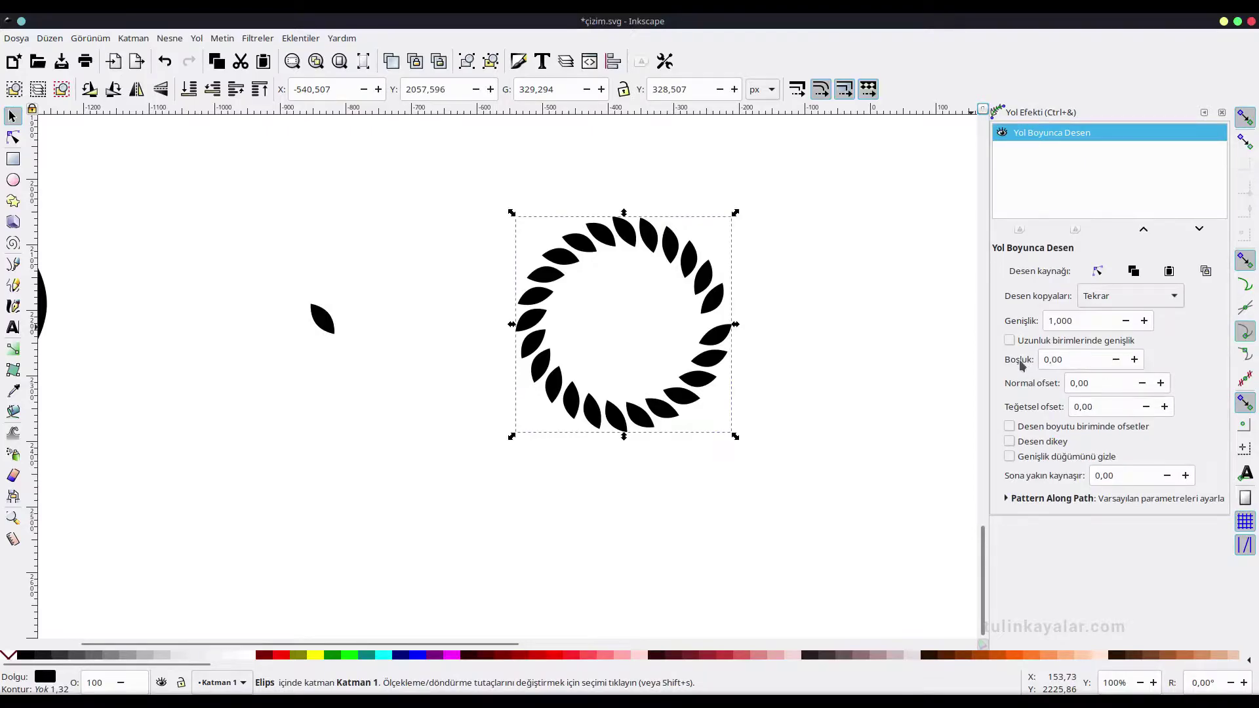
click(1135, 360)
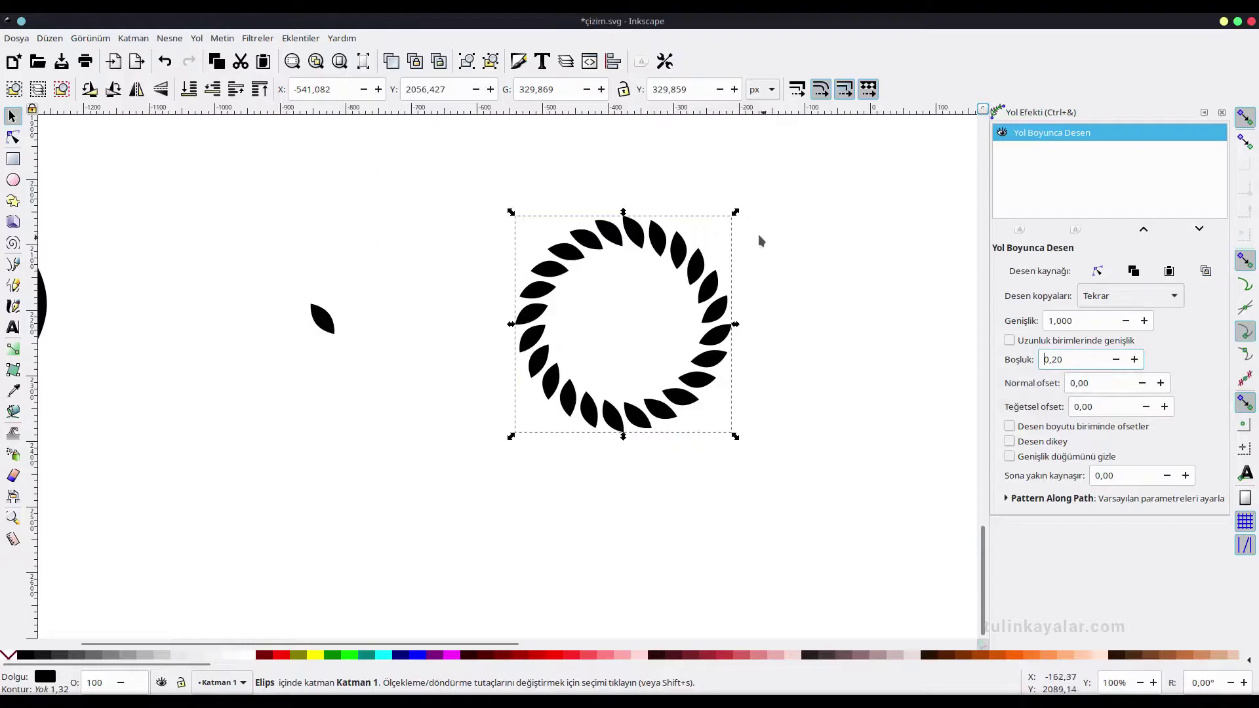
click(746, 506)
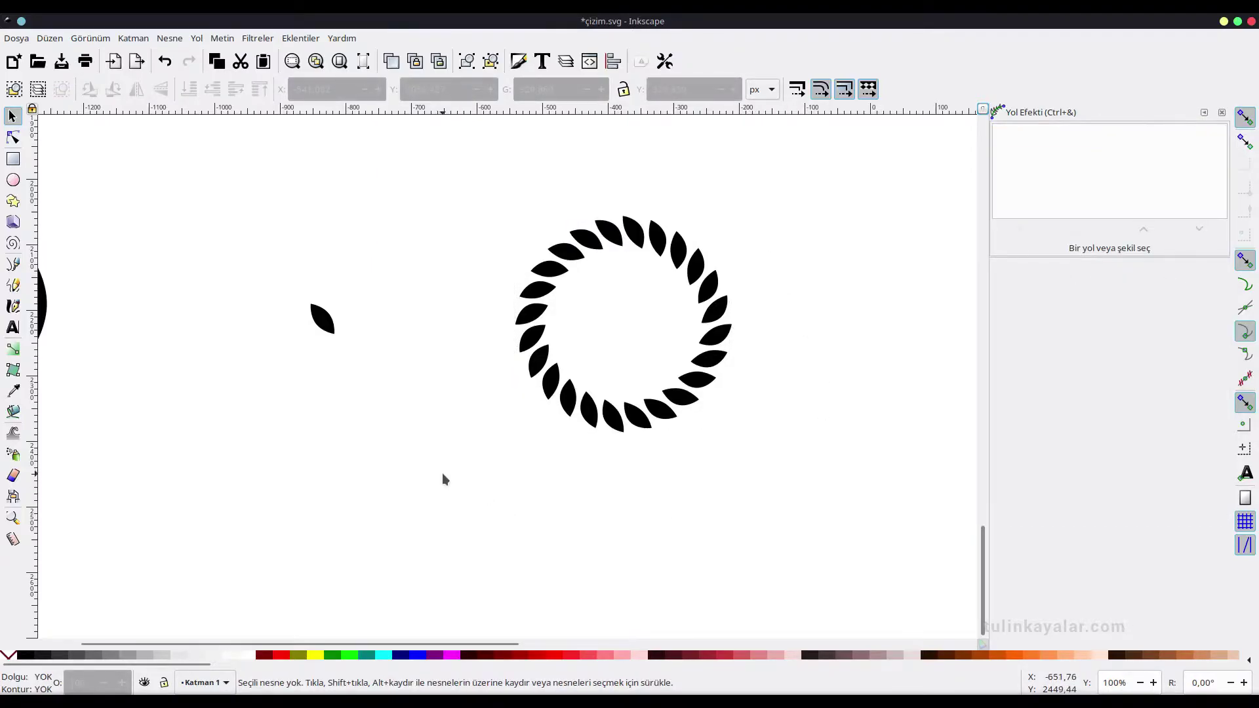
scroll(155, 383, left, 3)
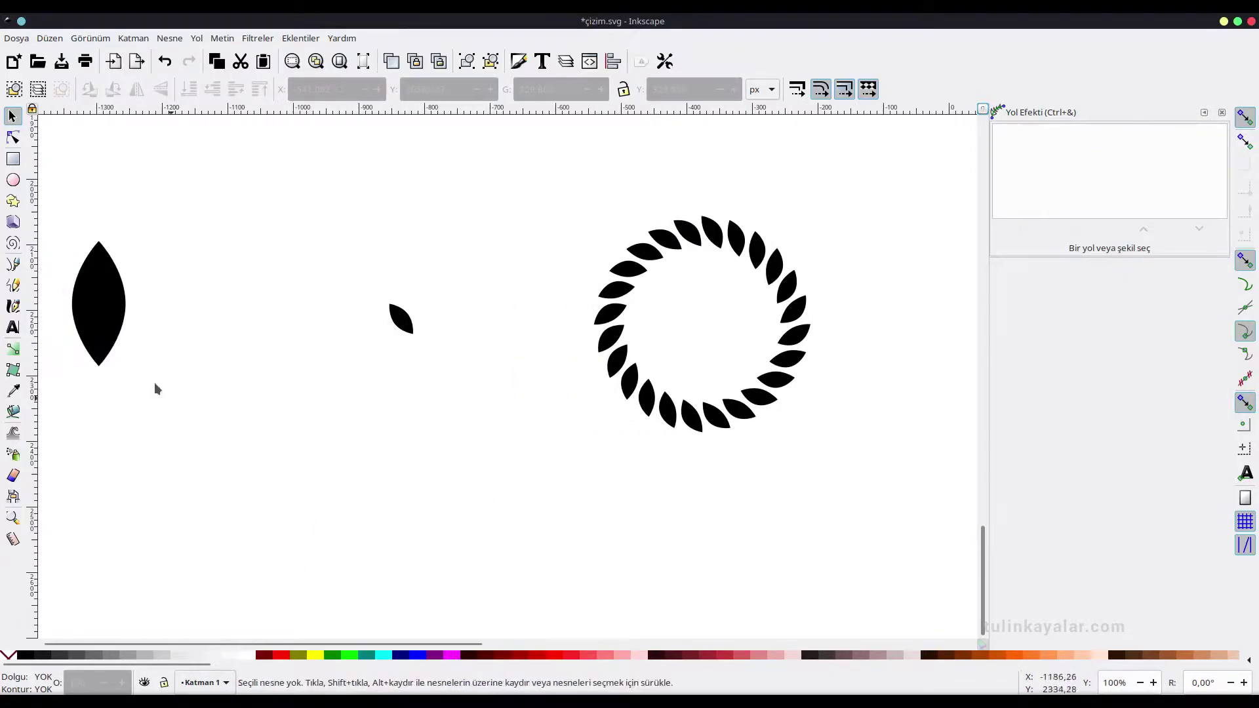
- Duplicate the leaf lower down, shrink it, and make it an unfilled black outline
click(105, 325)
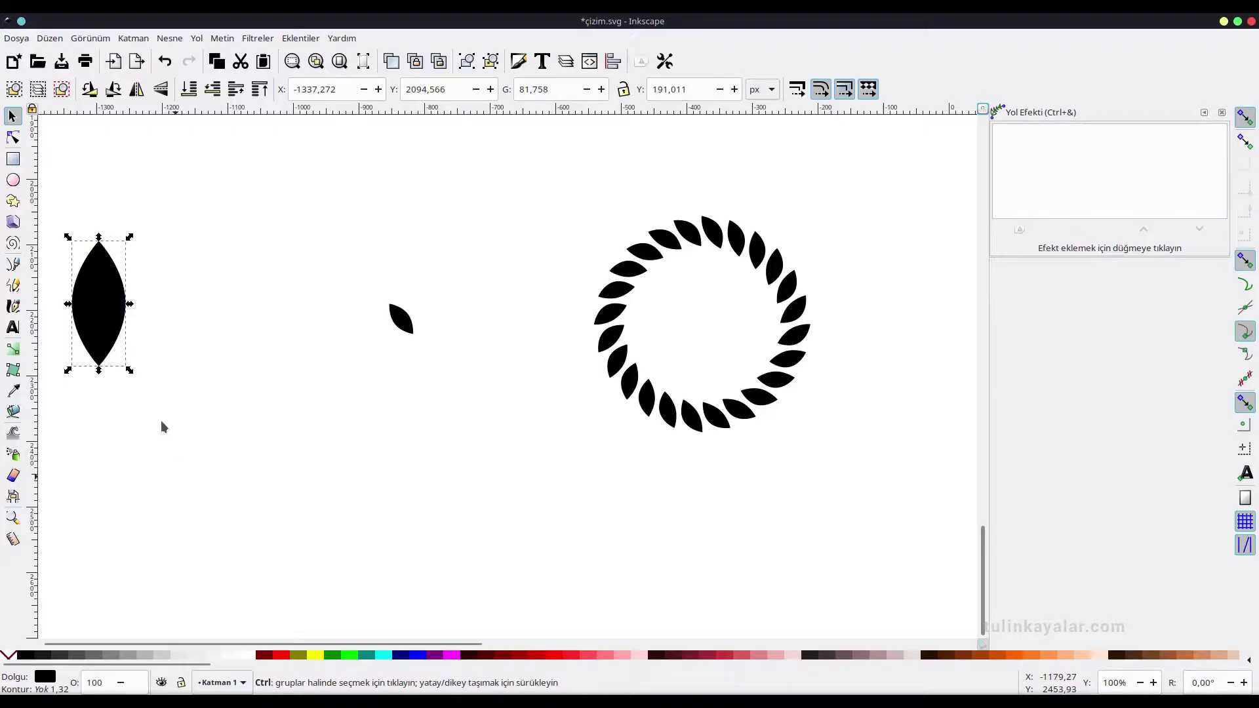
key(ctrl+d)
mouse_move(105, 290)
mouse_down()
mouse_move(398, 564)
mouse_move(407, 522)
mouse_move(380, 541)
mouse_move(396, 561)
mouse_up()
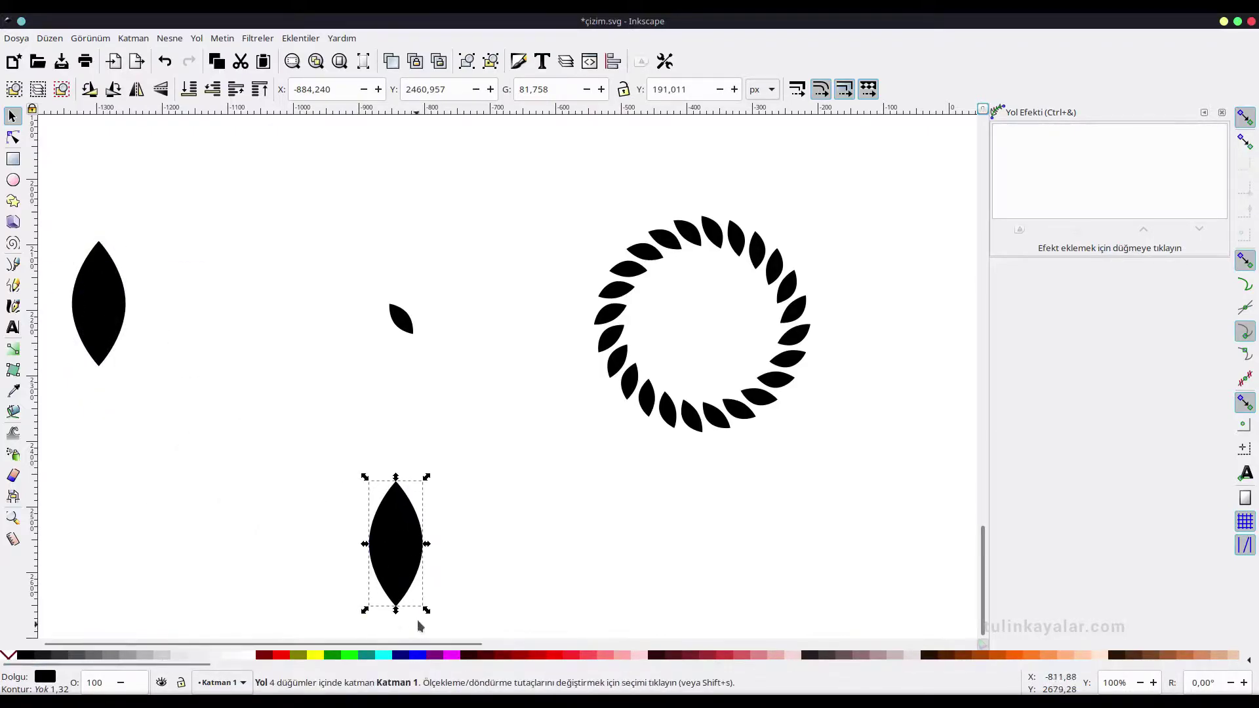
drag(426, 610, 415, 582)
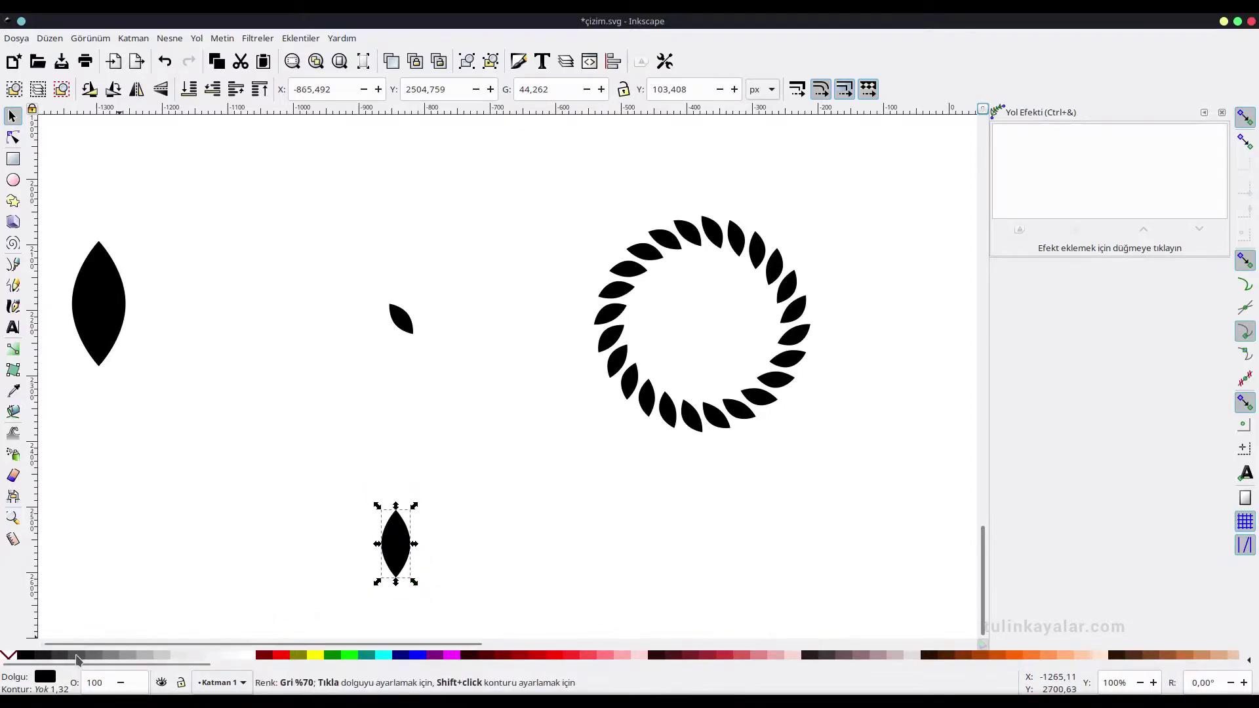
click(6, 655)
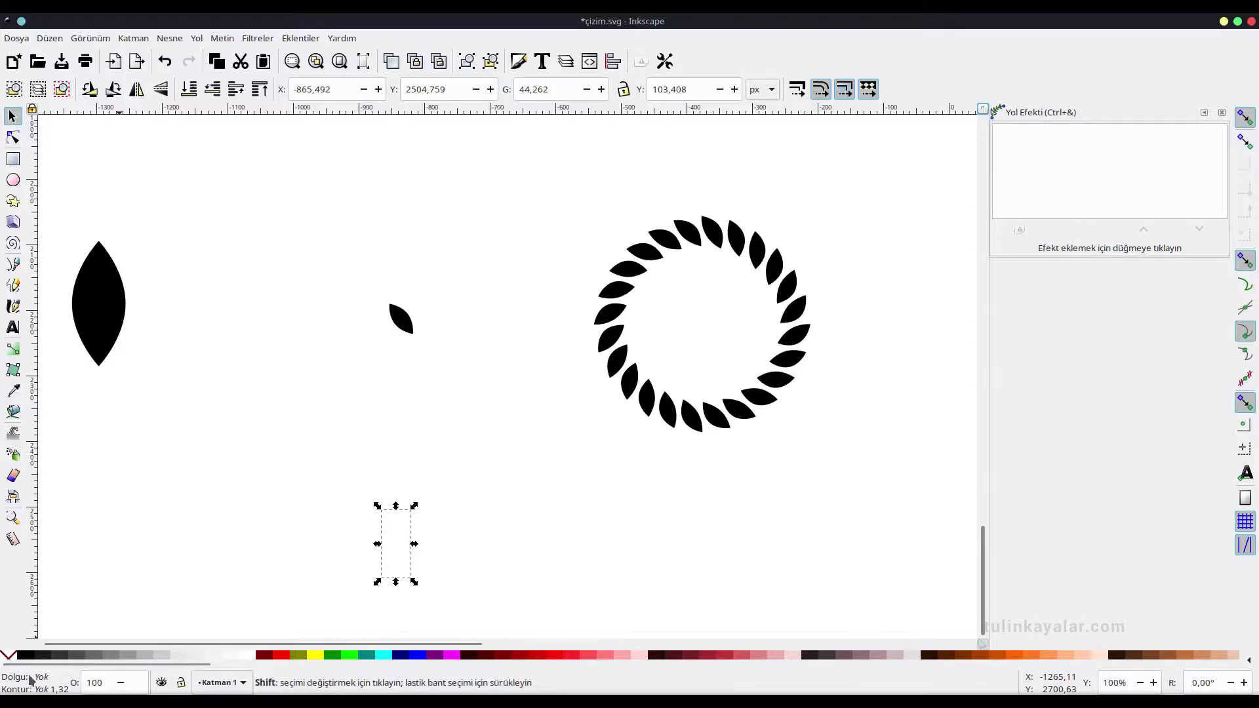
shift+click(25, 655)
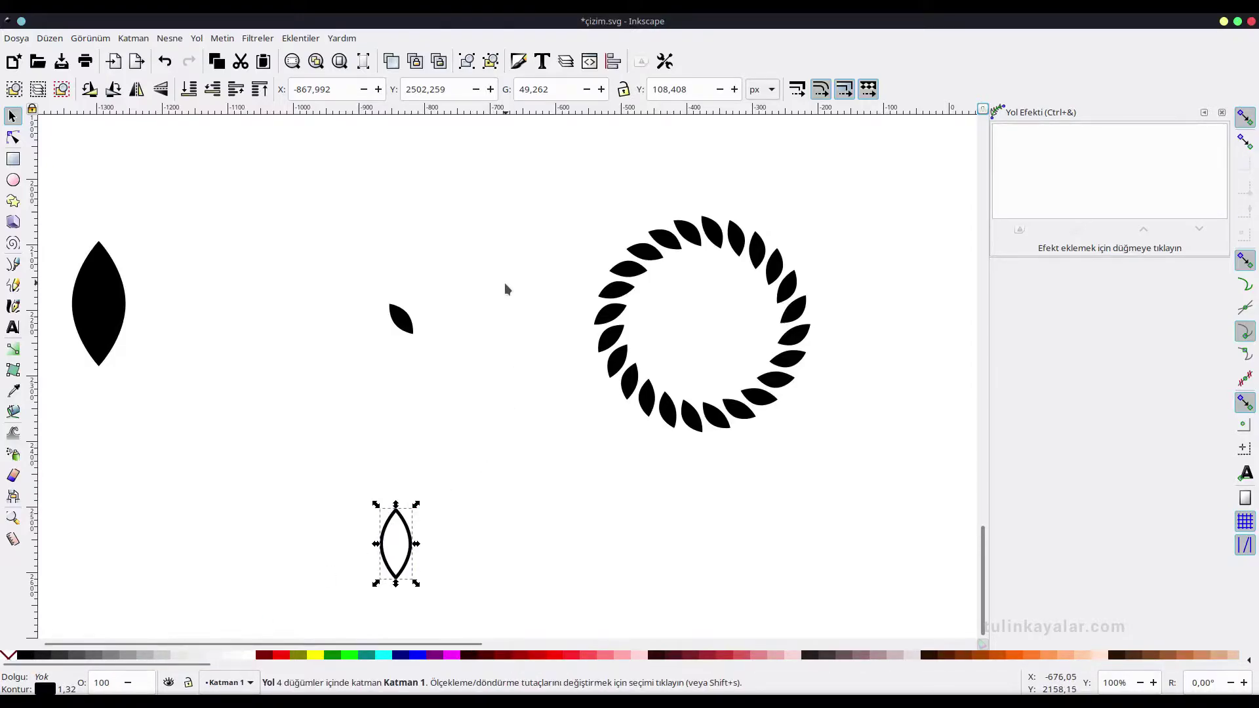
- Set the outlined leaf's stroke width to 3 px in Fill and Stroke
click(518, 61)
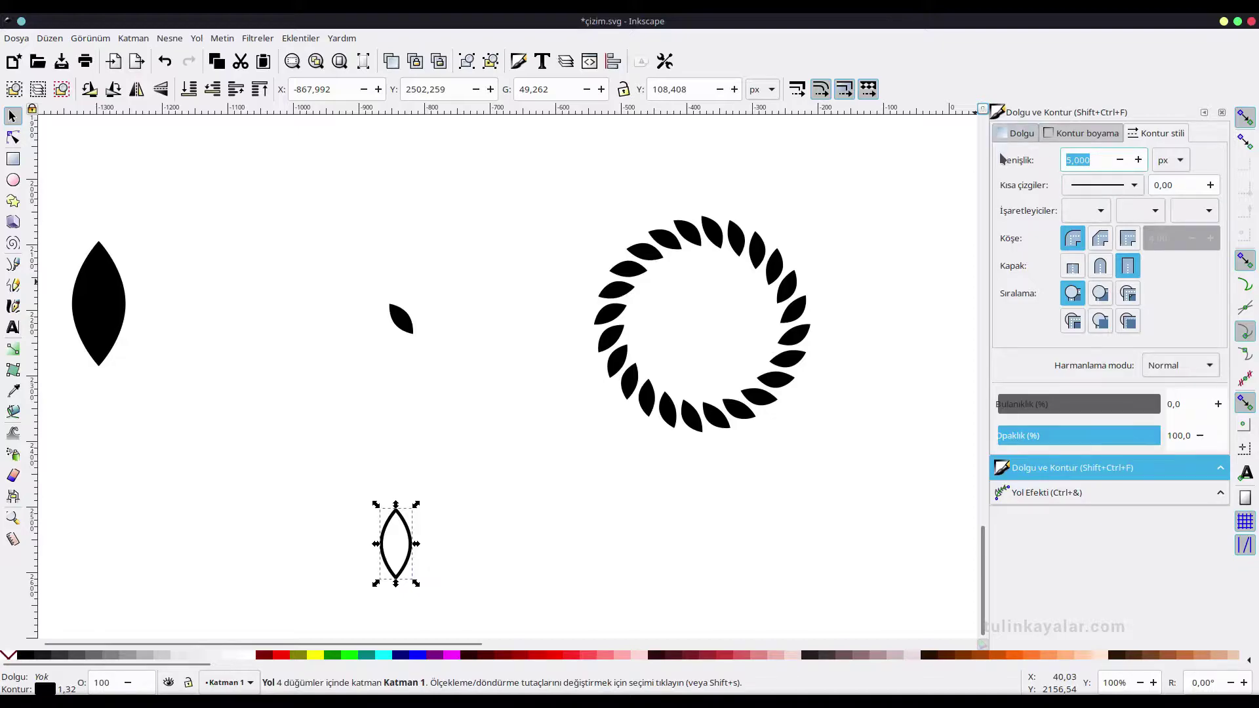
click(554, 537)
scroll(485, 537, down, 1)
scroll(443, 539, down, 1)
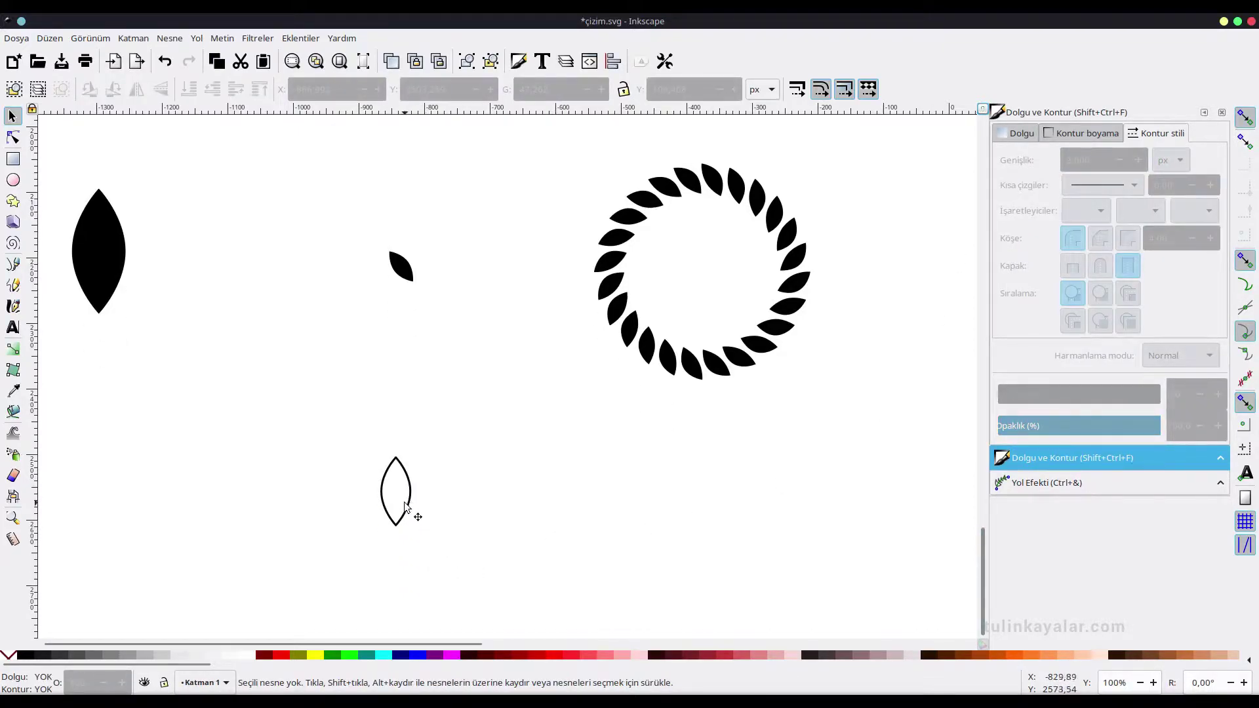
click(407, 513)
ctrl+scroll(407, 513, up, 2)
ctrl+scroll(427, 509, up, 1)
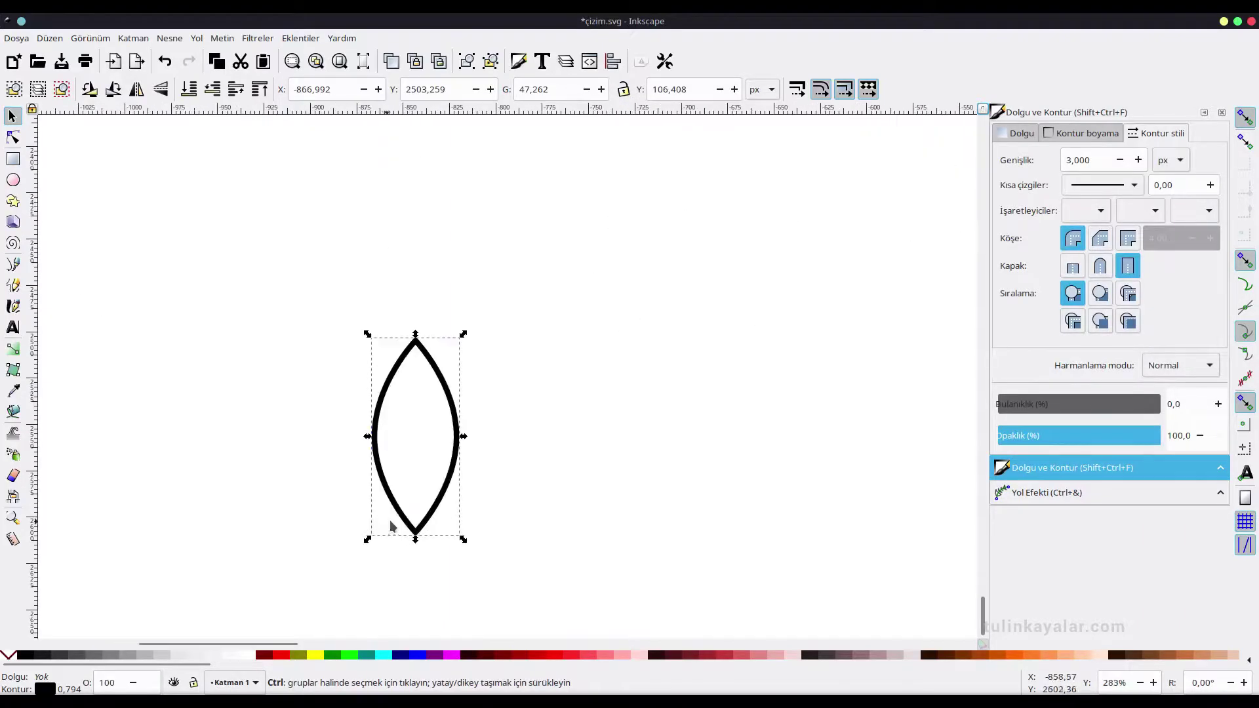
click(442, 503)
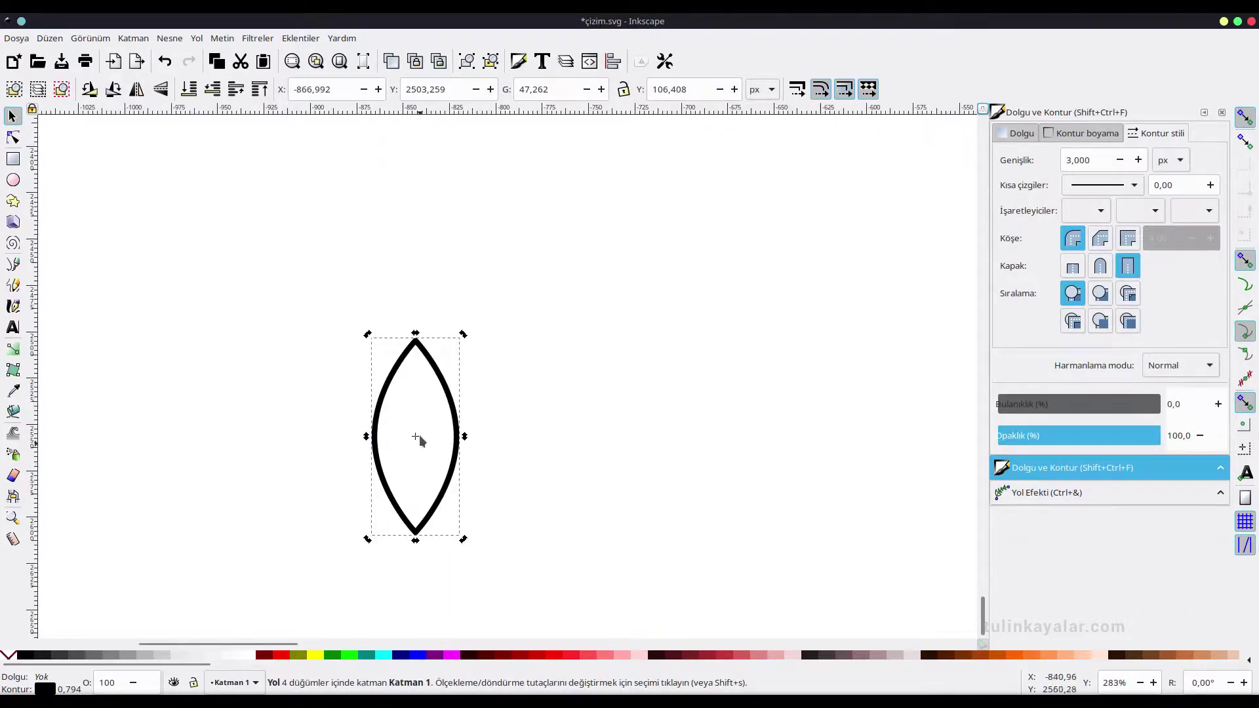
- Pivot the leaf on its bottom tip and add 90° rotated copies into four petals
drag(415, 437, 416, 539)
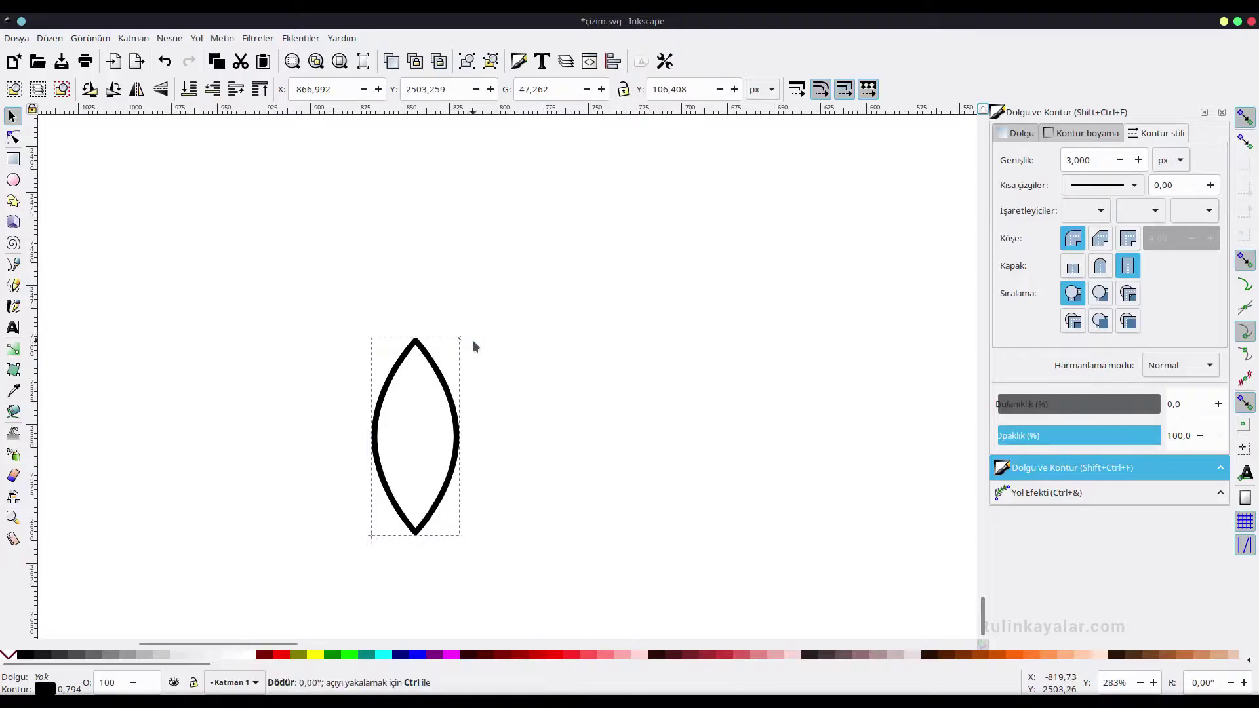
mouse_move(463, 336)
mouse_down()
mouse_move(605, 545)
mouse_move(608, 580)
mouse_up()
scroll(506, 581, down, 2)
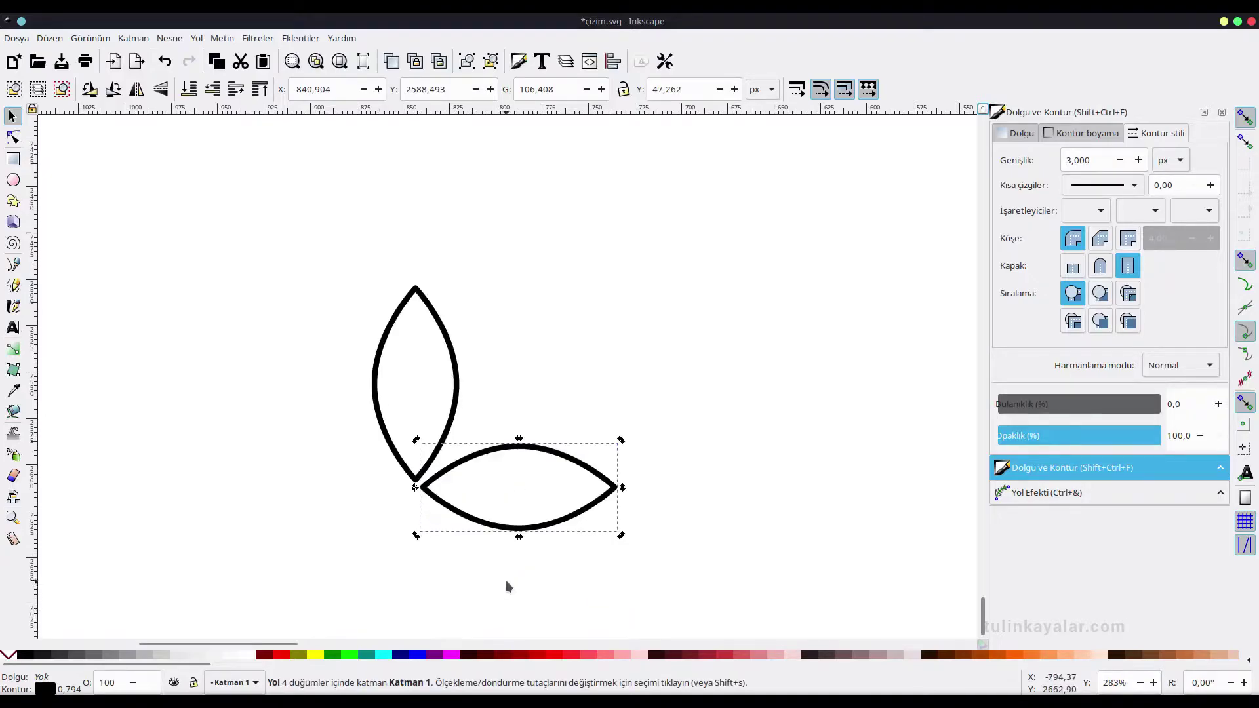
scroll(505, 580, down, 1)
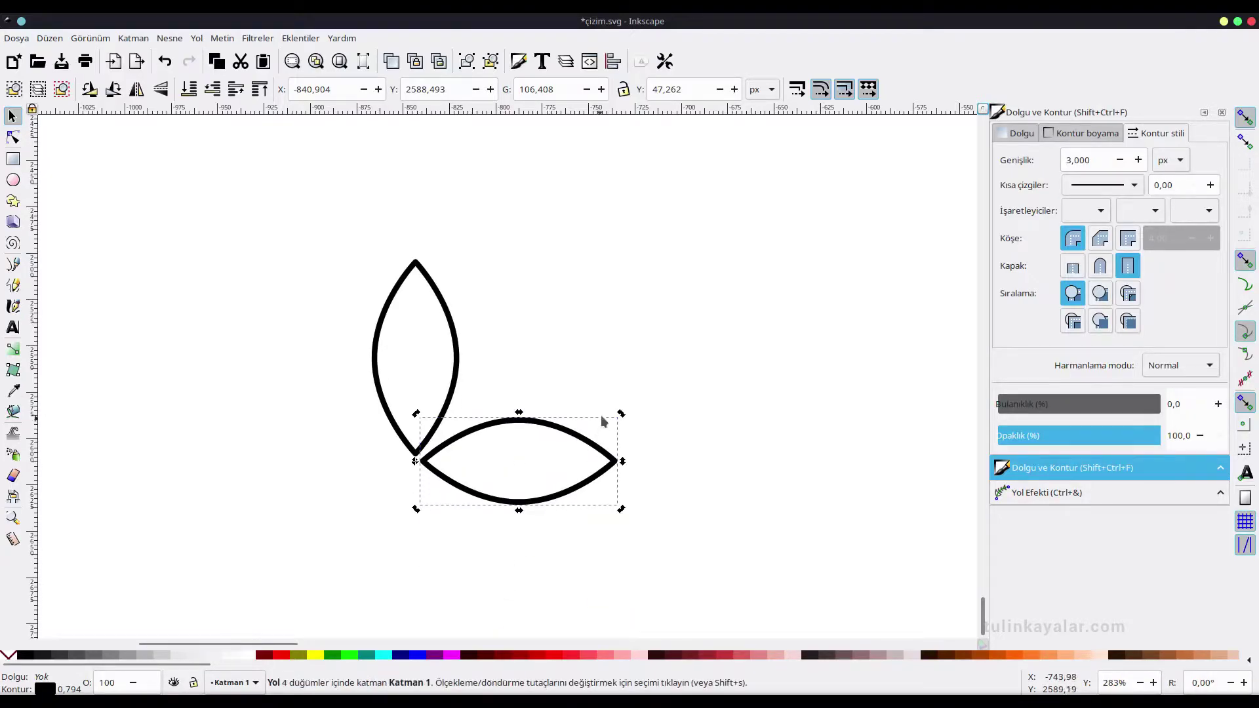
key(ctrl)
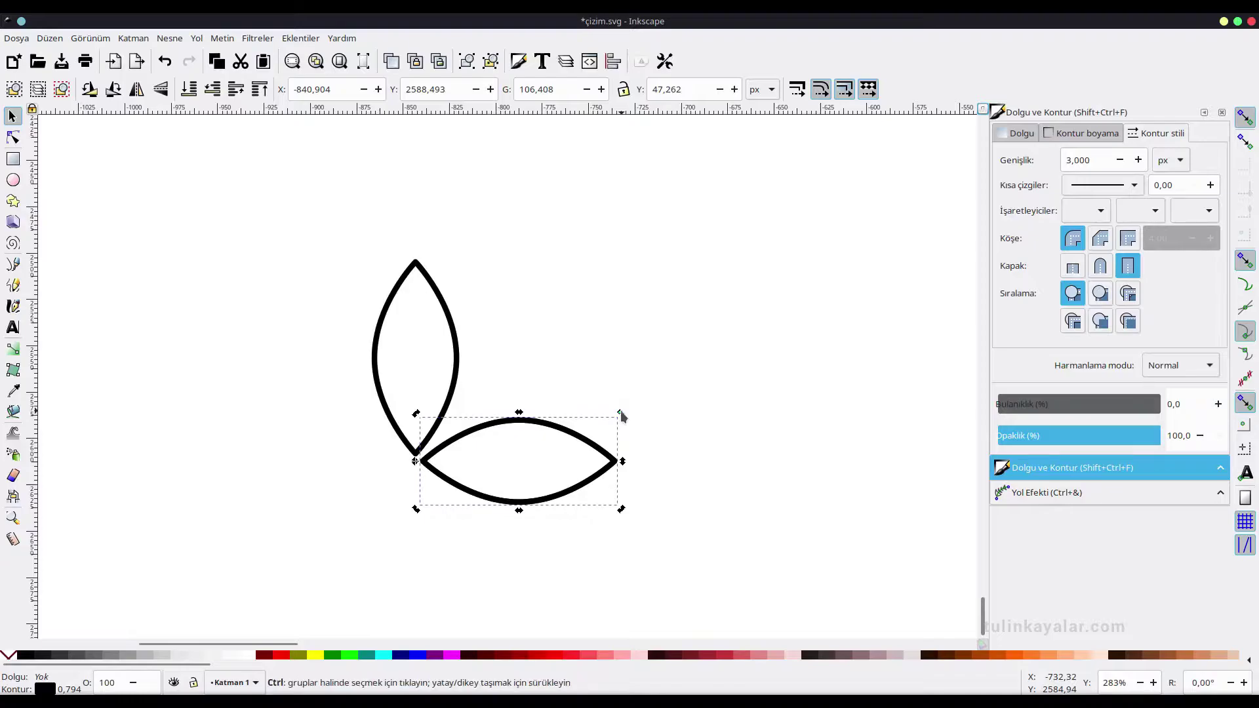
drag(621, 415, 455, 624)
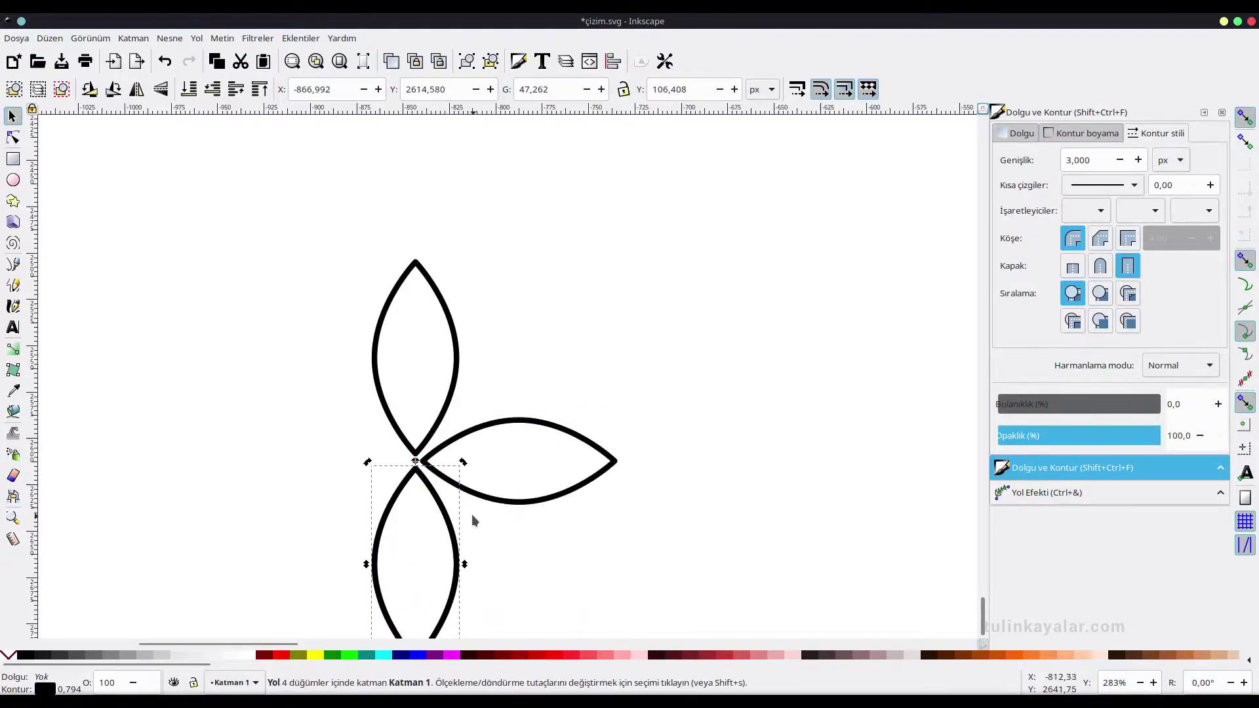
scroll(471, 514, down, 2)
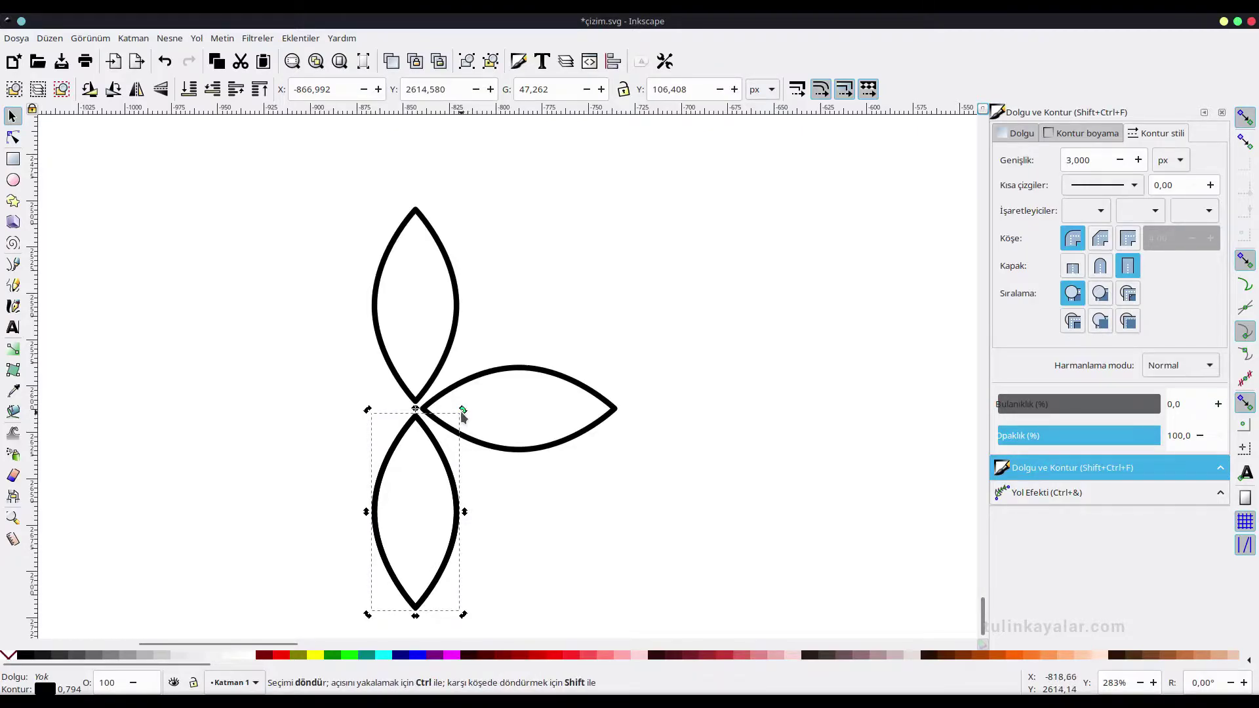
drag(462, 411, 454, 593)
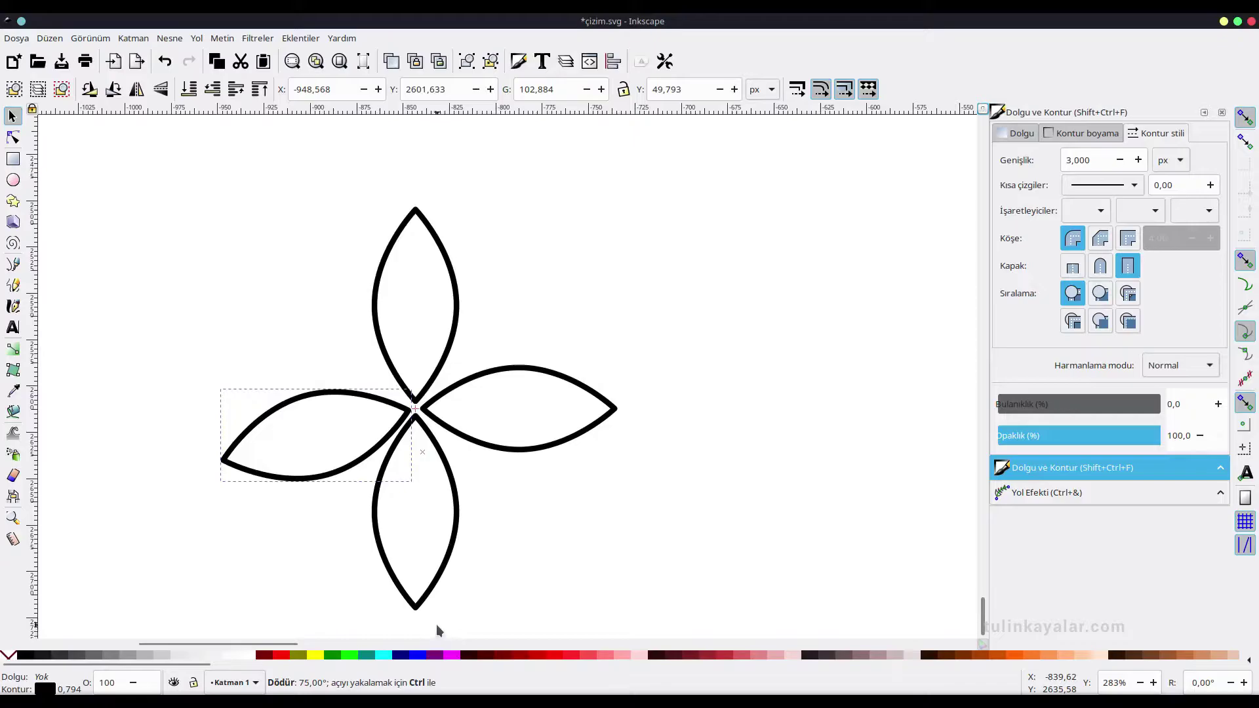
click(515, 571)
- Add a 45° rotated copy of the four-petal flower to make eight petals
scroll(496, 553, down, 2)
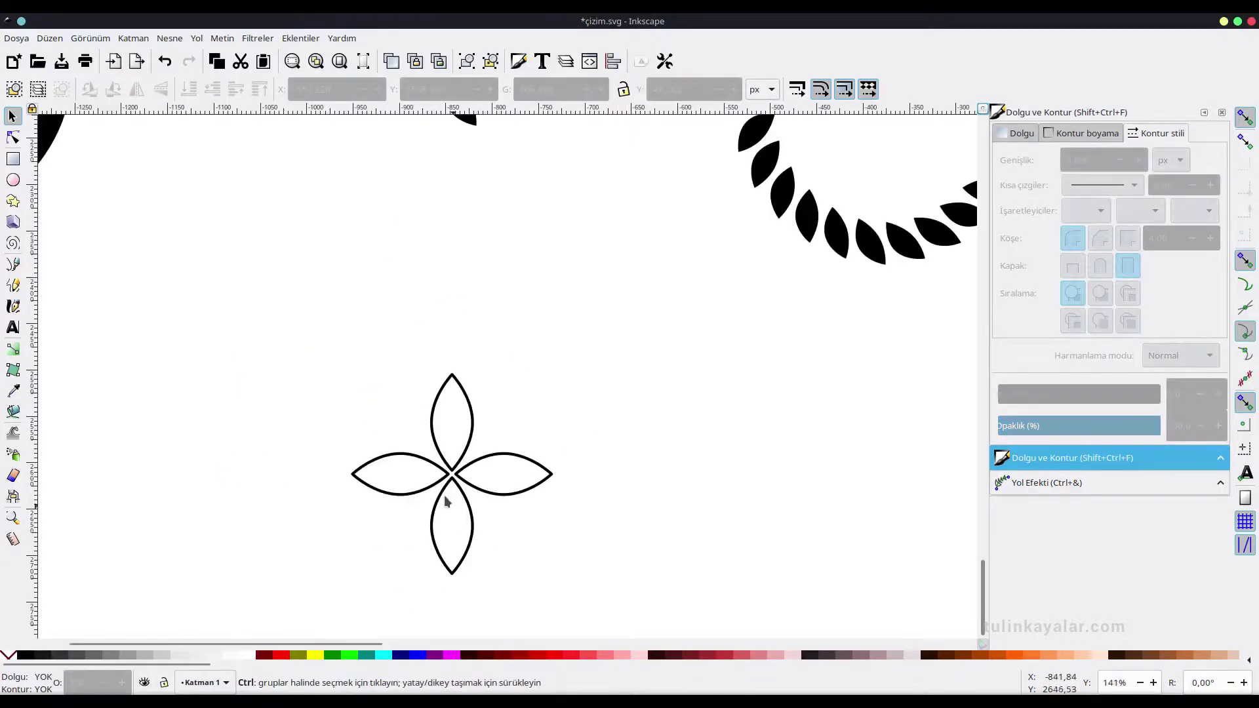
drag(309, 330, 629, 635)
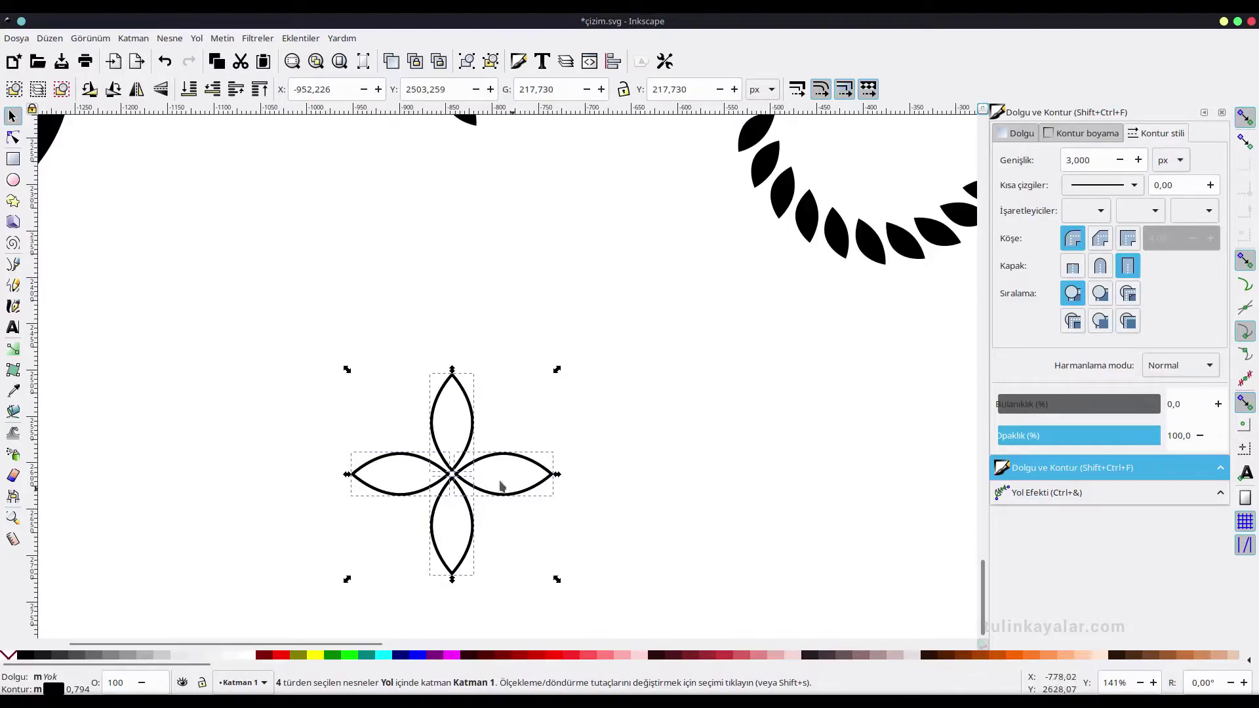
click(481, 423)
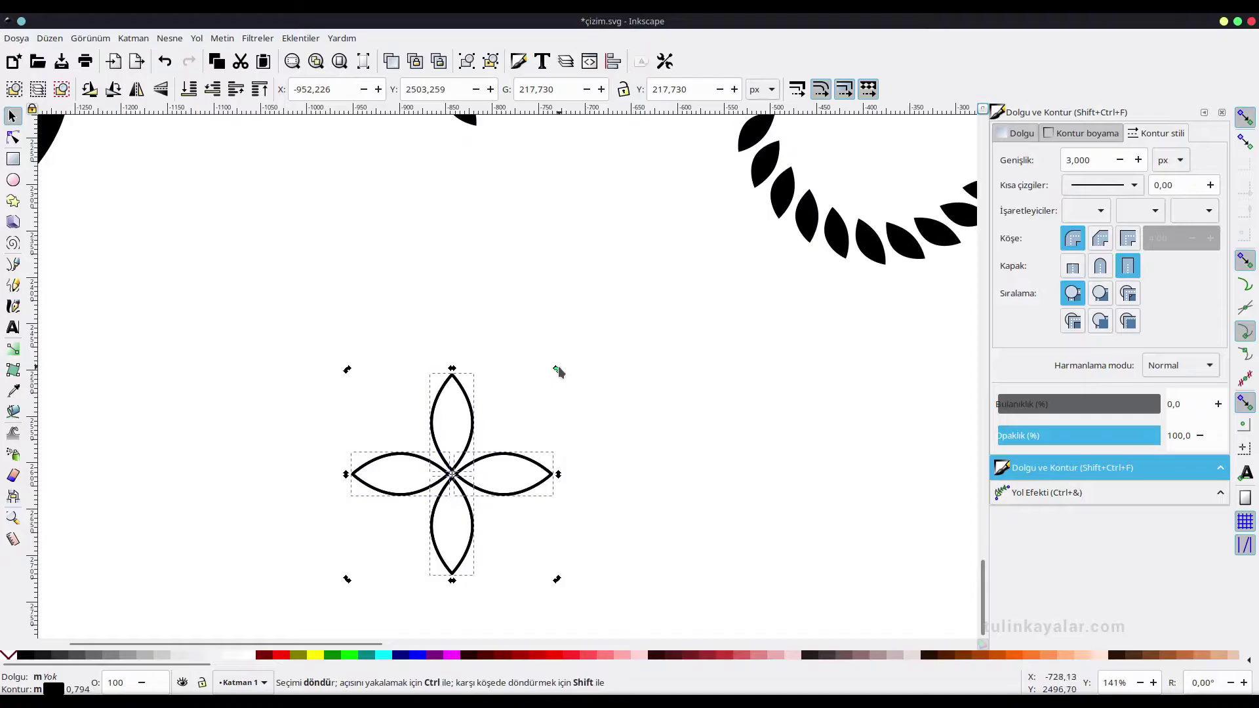
drag(558, 371, 600, 461)
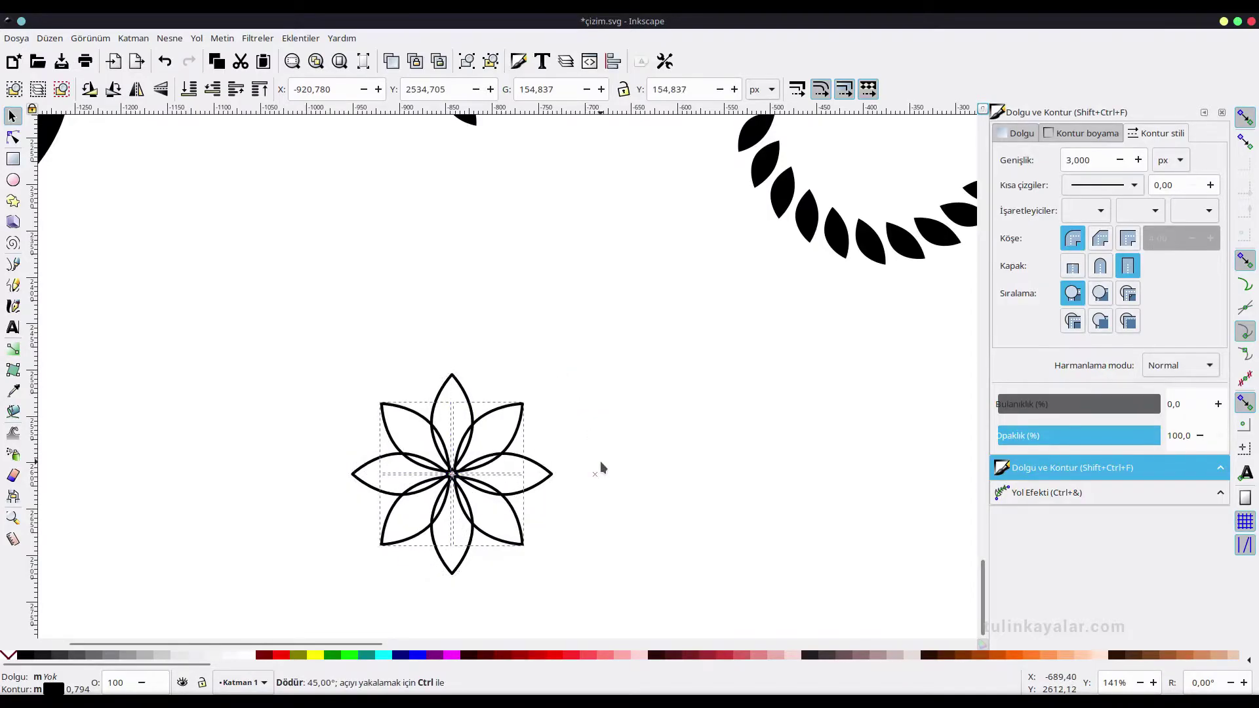
click(615, 510)
- Select both flowers and Union them into a single path
drag(306, 338, 639, 608)
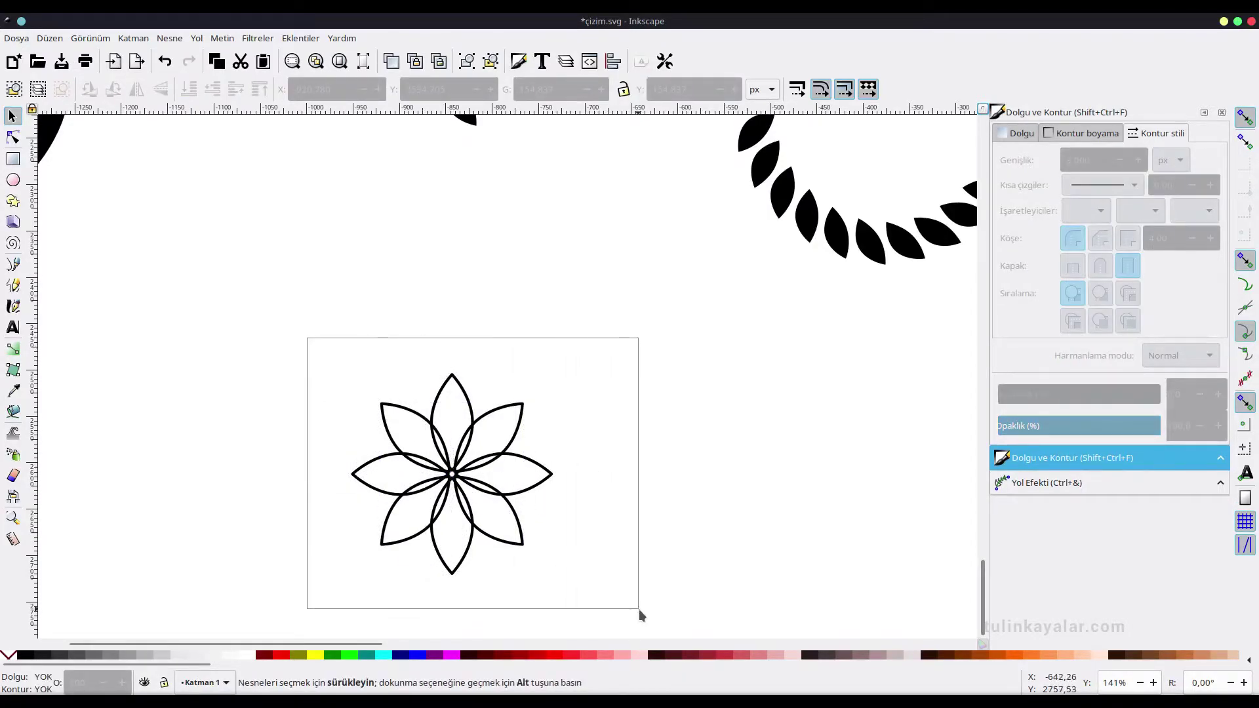
click(197, 38)
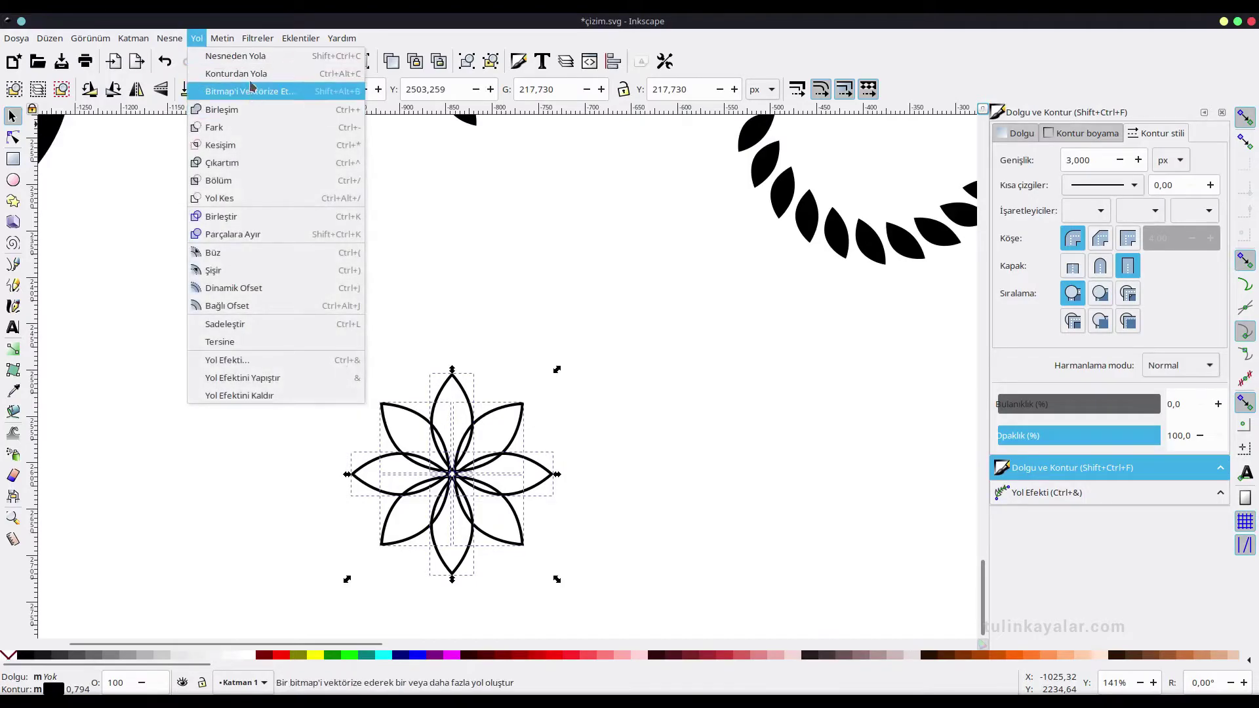
click(222, 109)
click(196, 38)
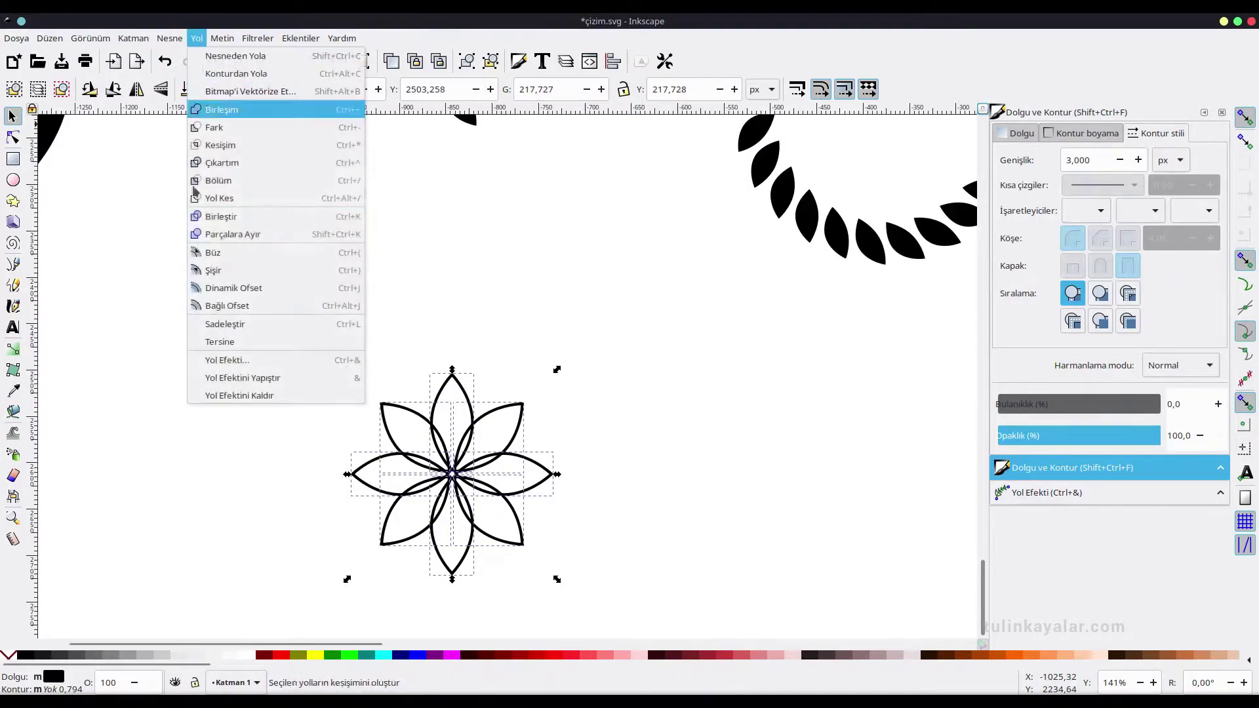
click(222, 110)
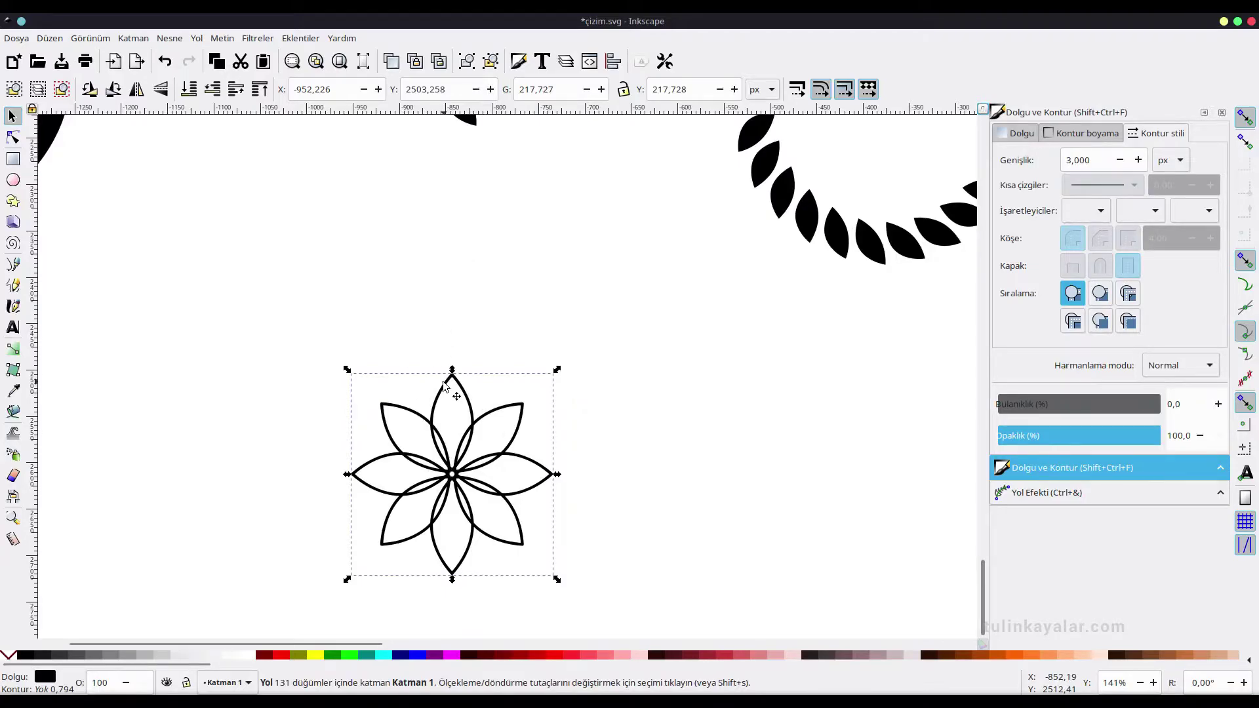
- Duplicate the leaf ring below and remove its leaf pattern effect
scroll(482, 412, down, 2)
click(663, 371)
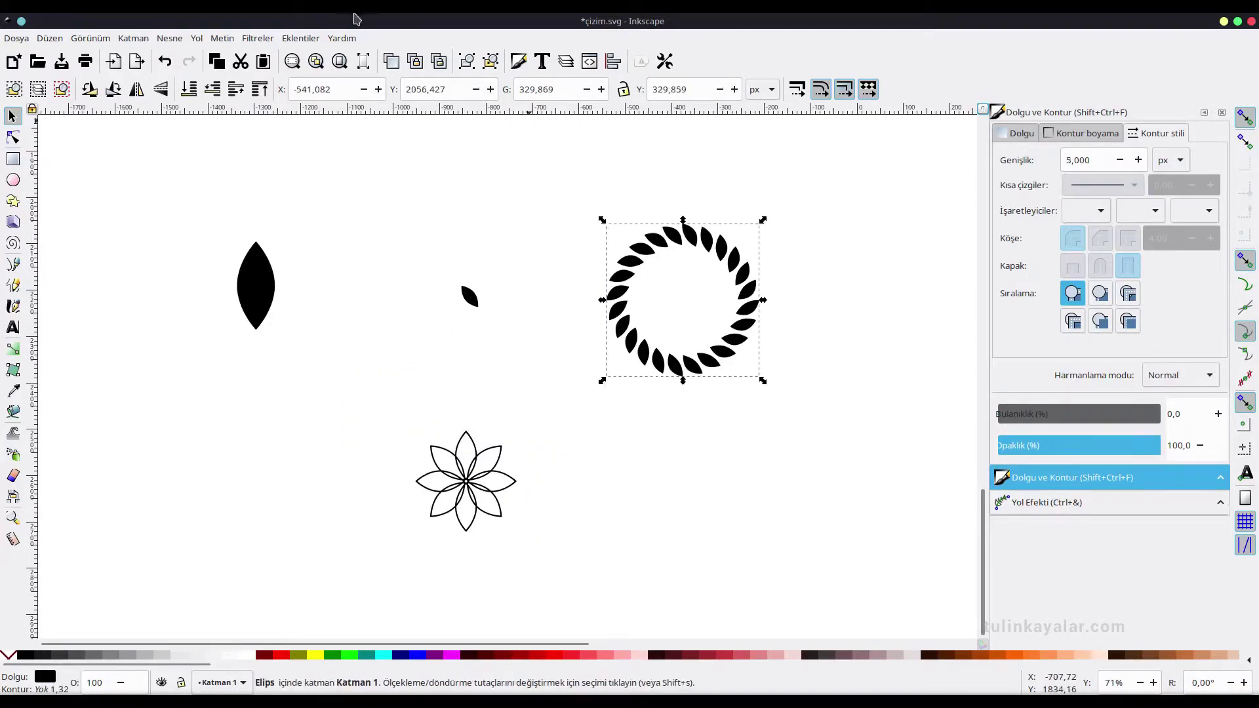
click(388, 68)
drag(669, 371, 675, 590)
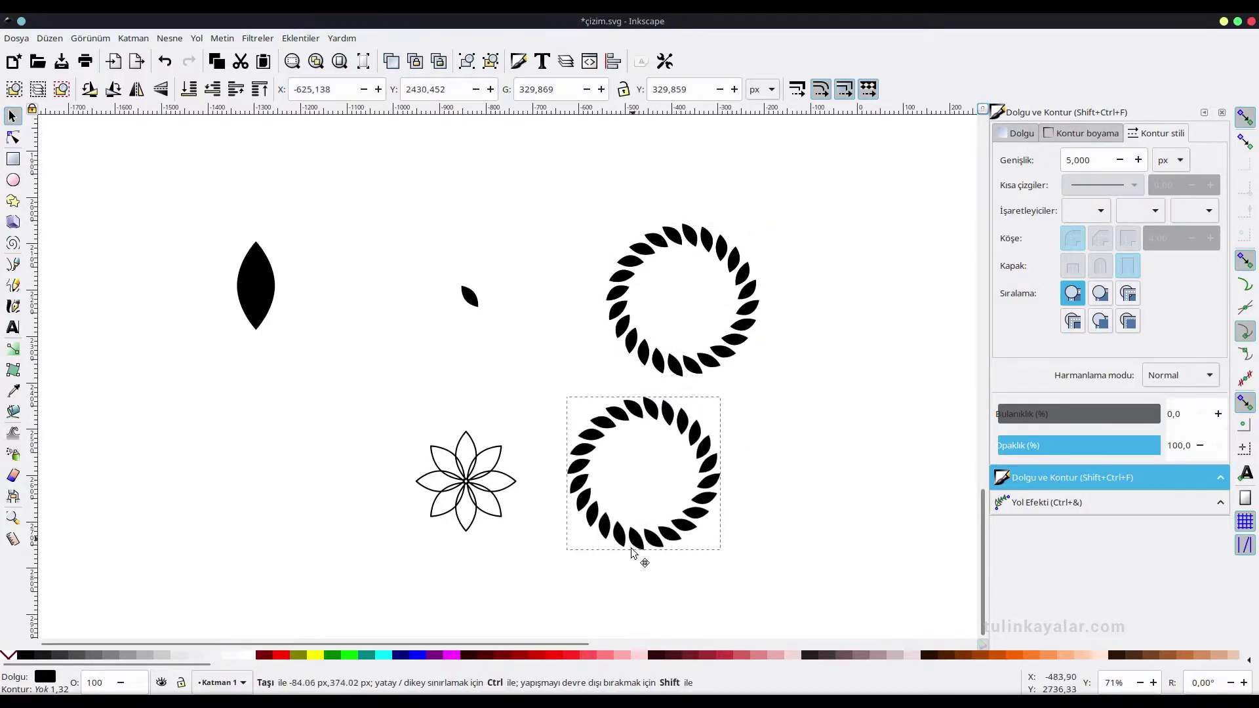
click(1223, 113)
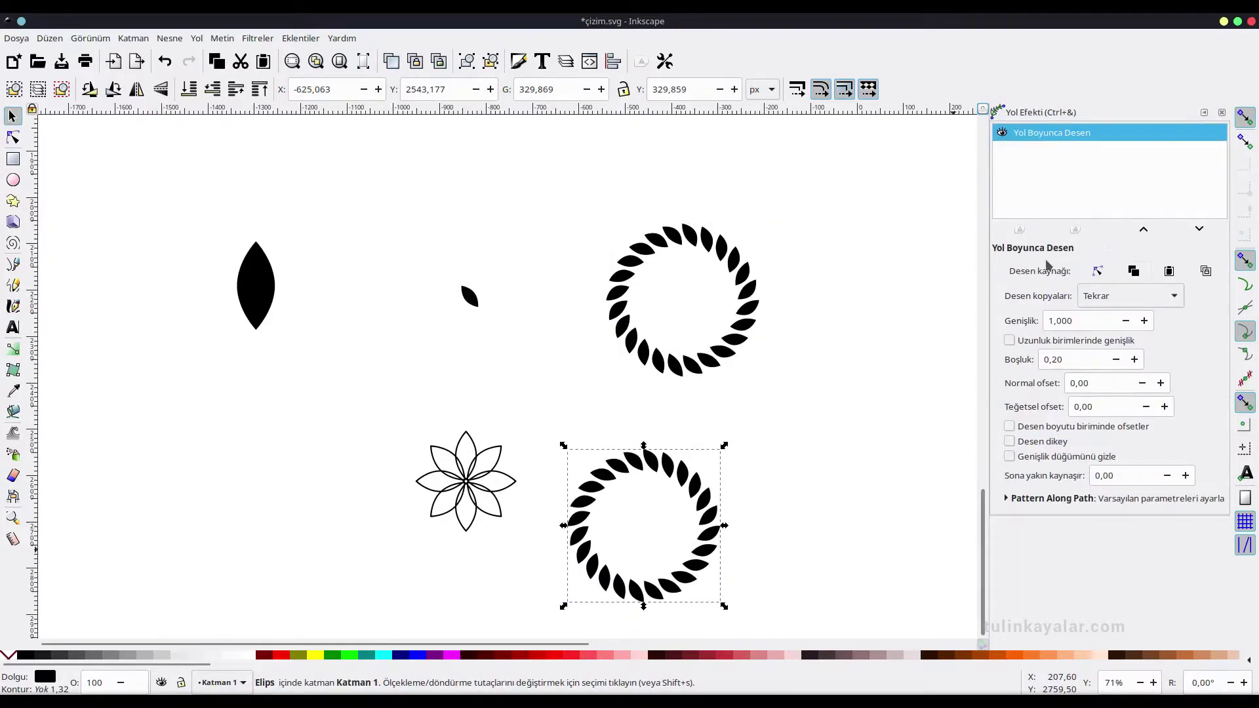
click(1076, 230)
- Apply Pattern Along Path to the lower circle using the eight-petal flower, repeated
click(497, 491)
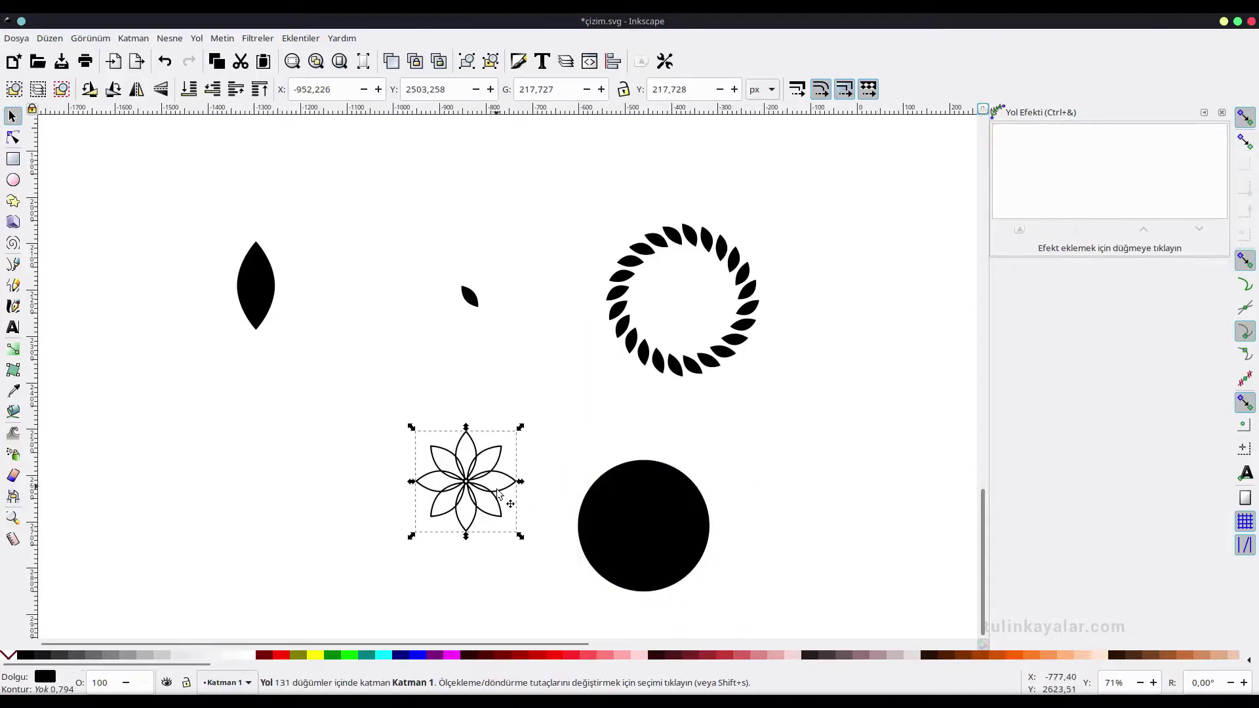
click(216, 61)
click(670, 503)
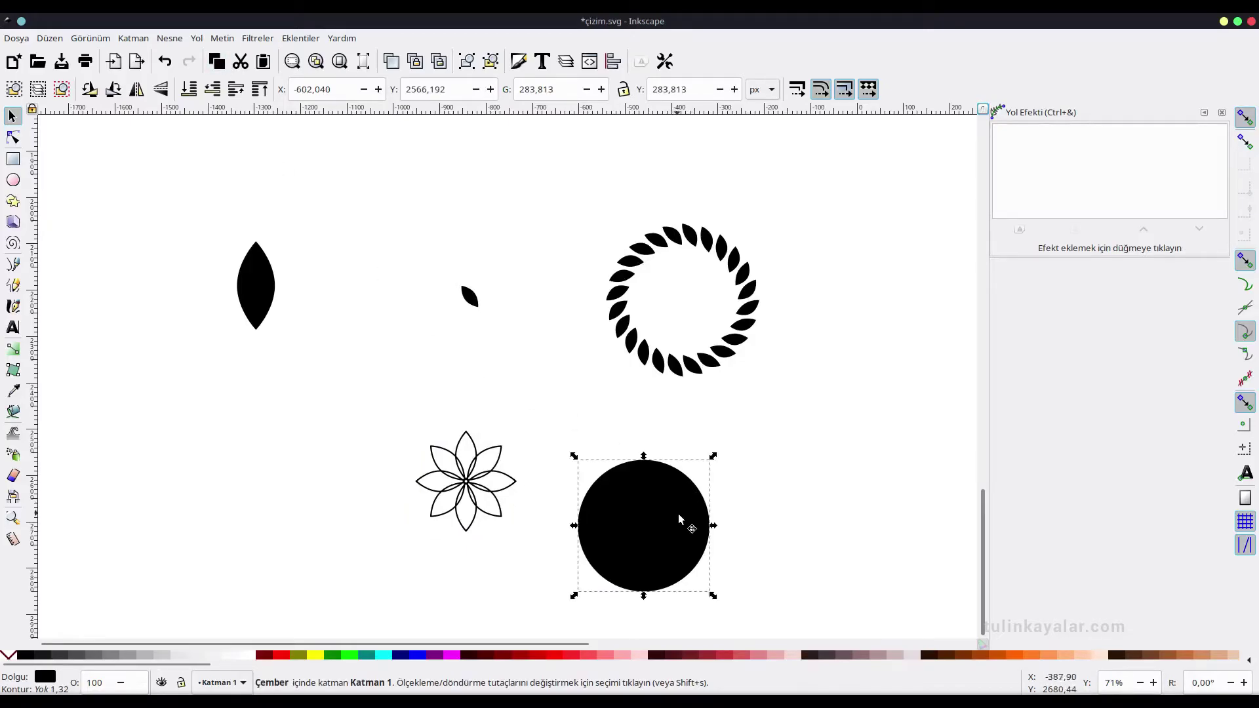
click(1019, 230)
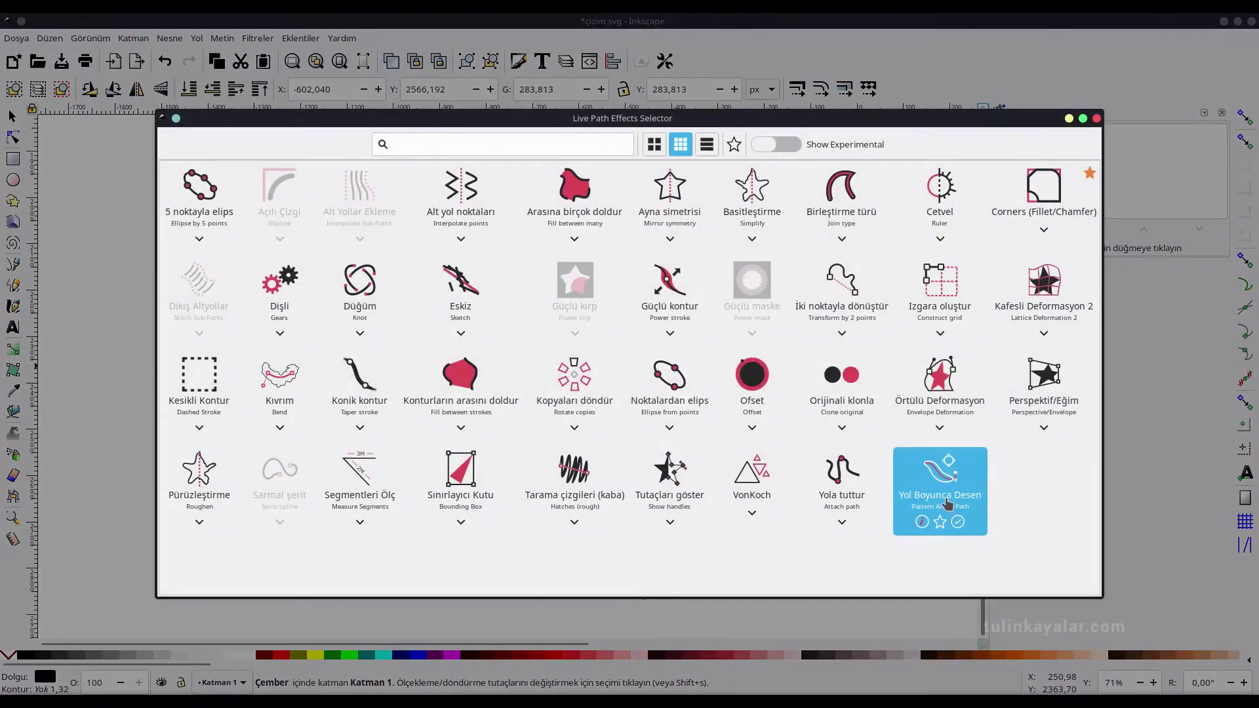
click(946, 495)
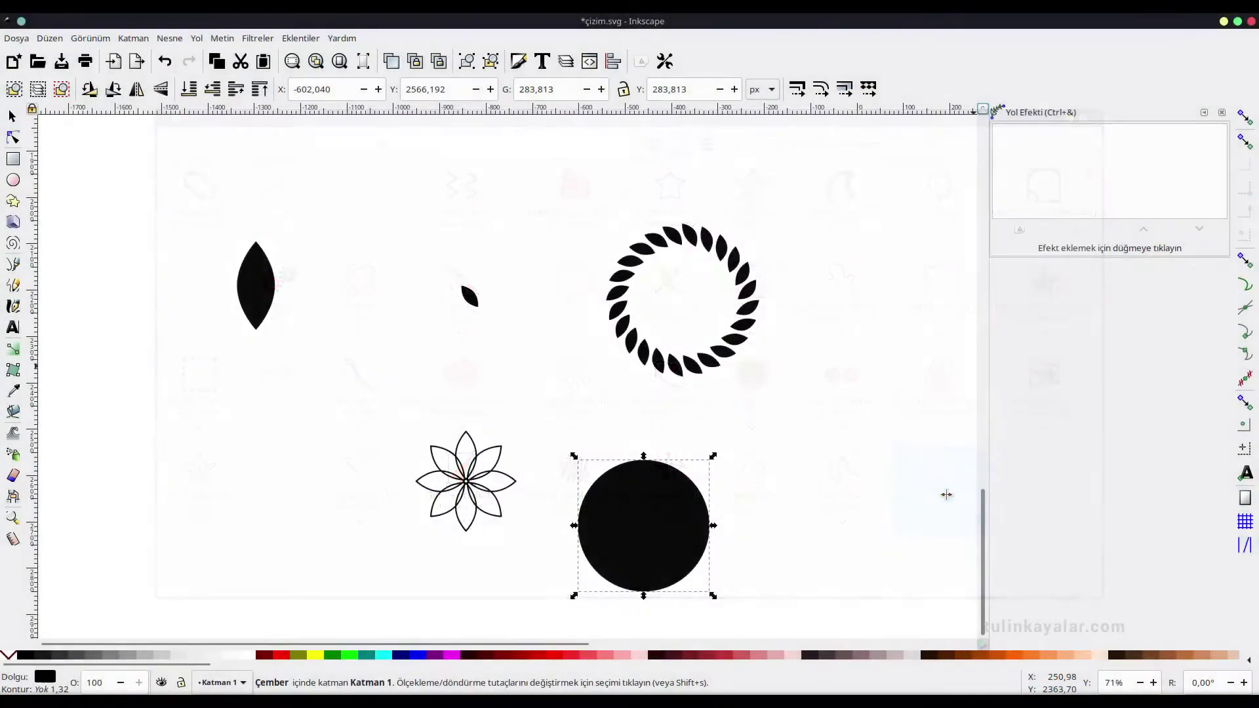
click(1207, 274)
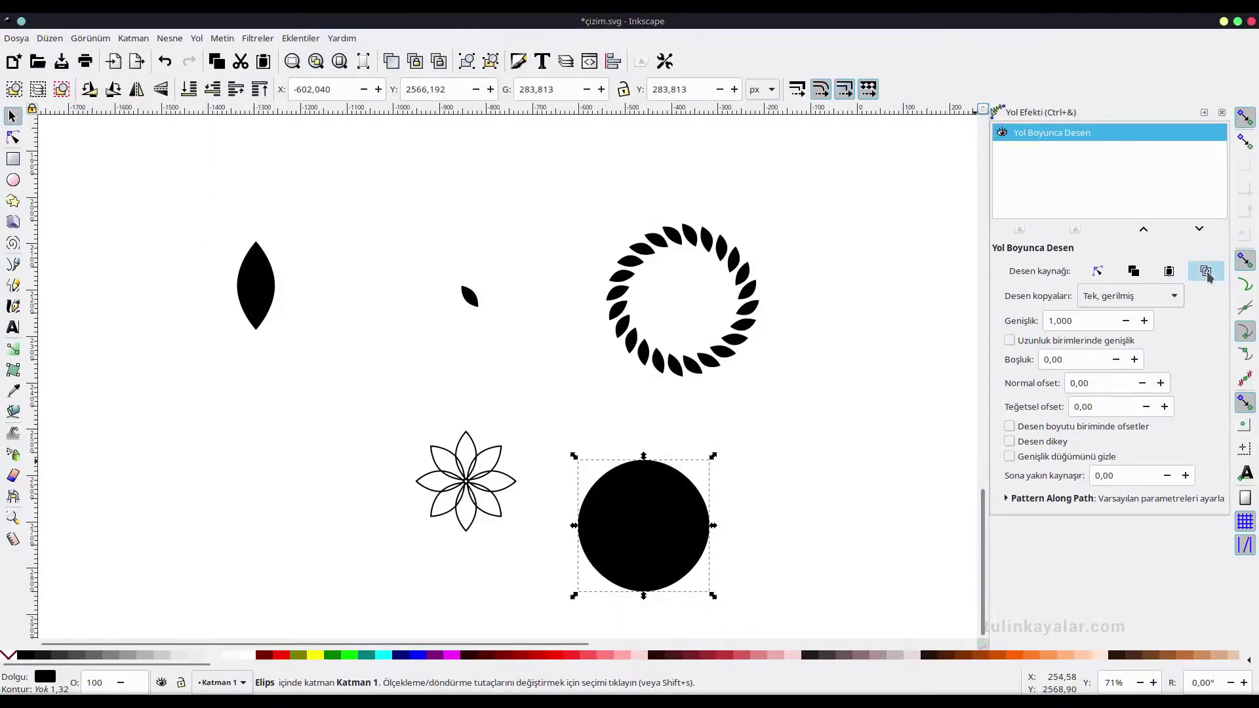
click(1130, 298)
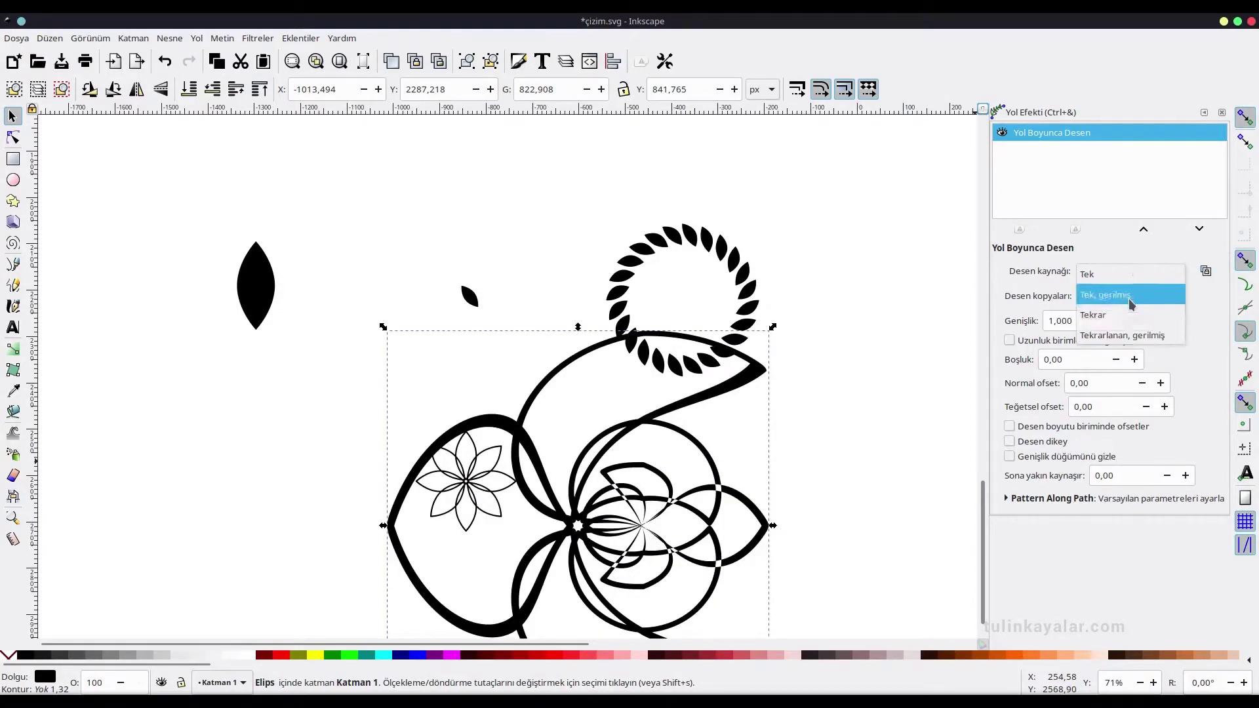
click(1123, 313)
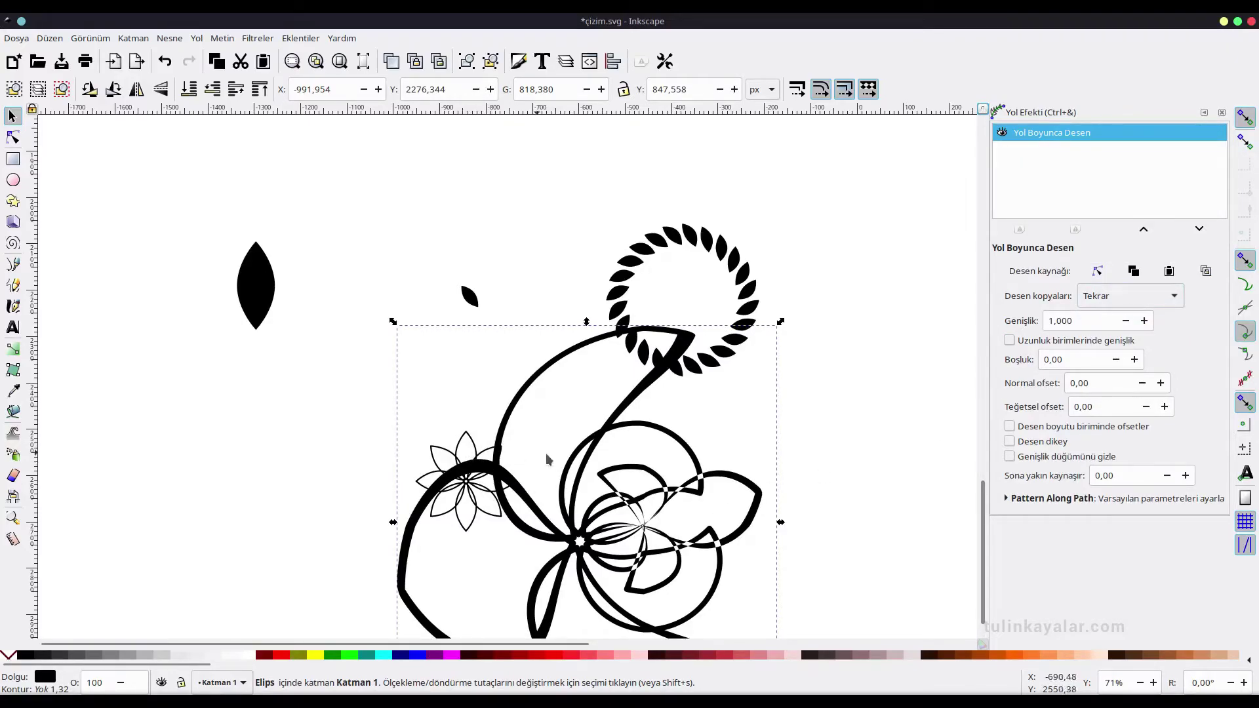
- Move the source flower left and shrink it so more flowers fit around
scroll(558, 465, down, 1)
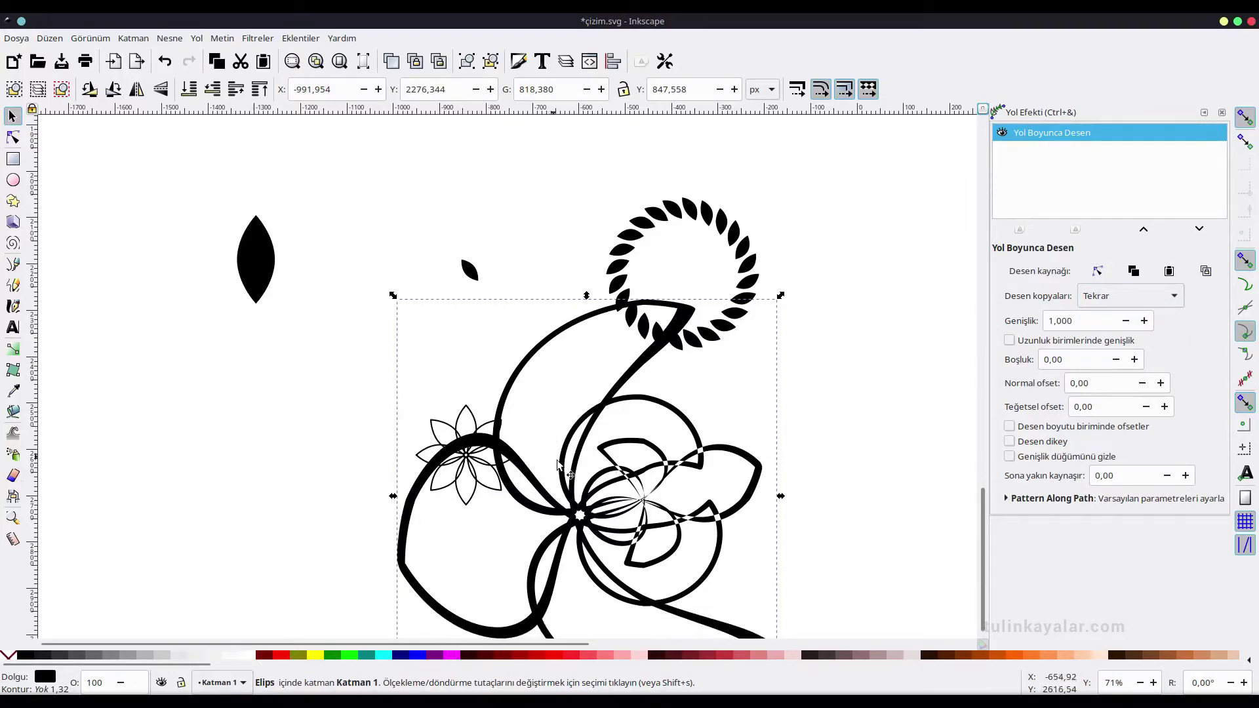
click(450, 412)
drag(449, 411, 320, 424)
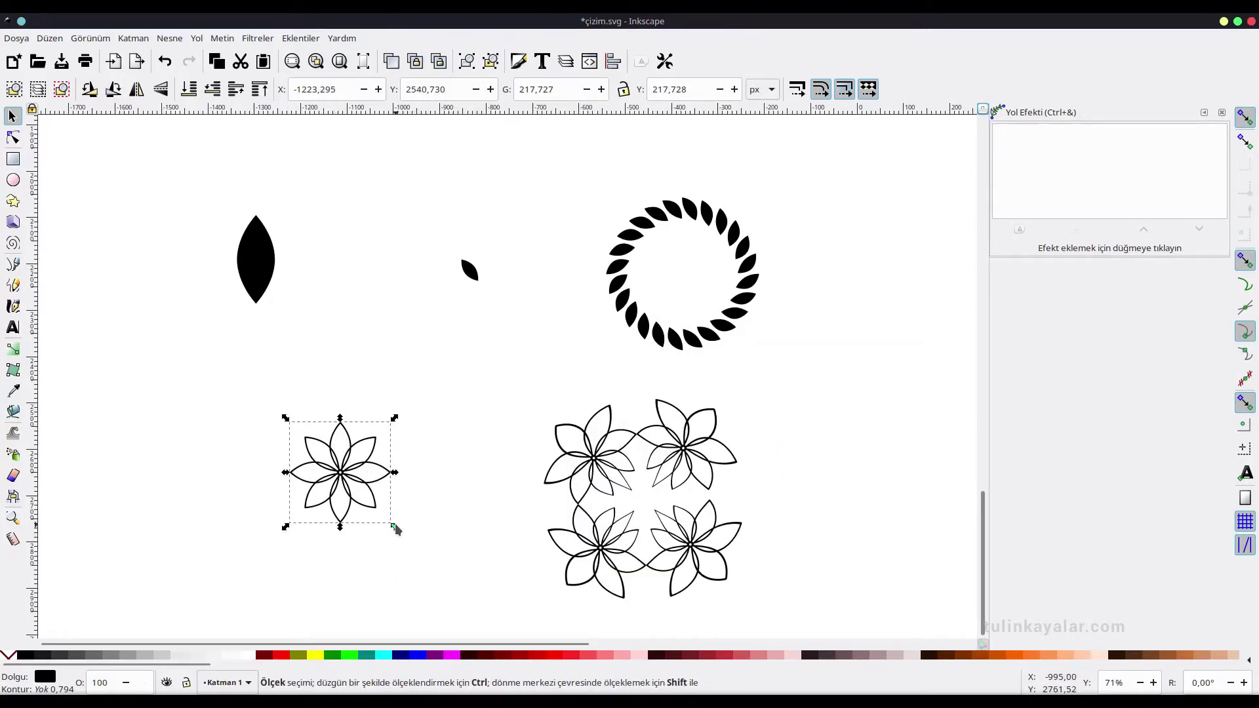
mouse_move(393, 528)
mouse_down()
mouse_move(358, 491)
mouse_move(521, 478)
mouse_up()
ctrl+scroll(564, 512, up, 2)
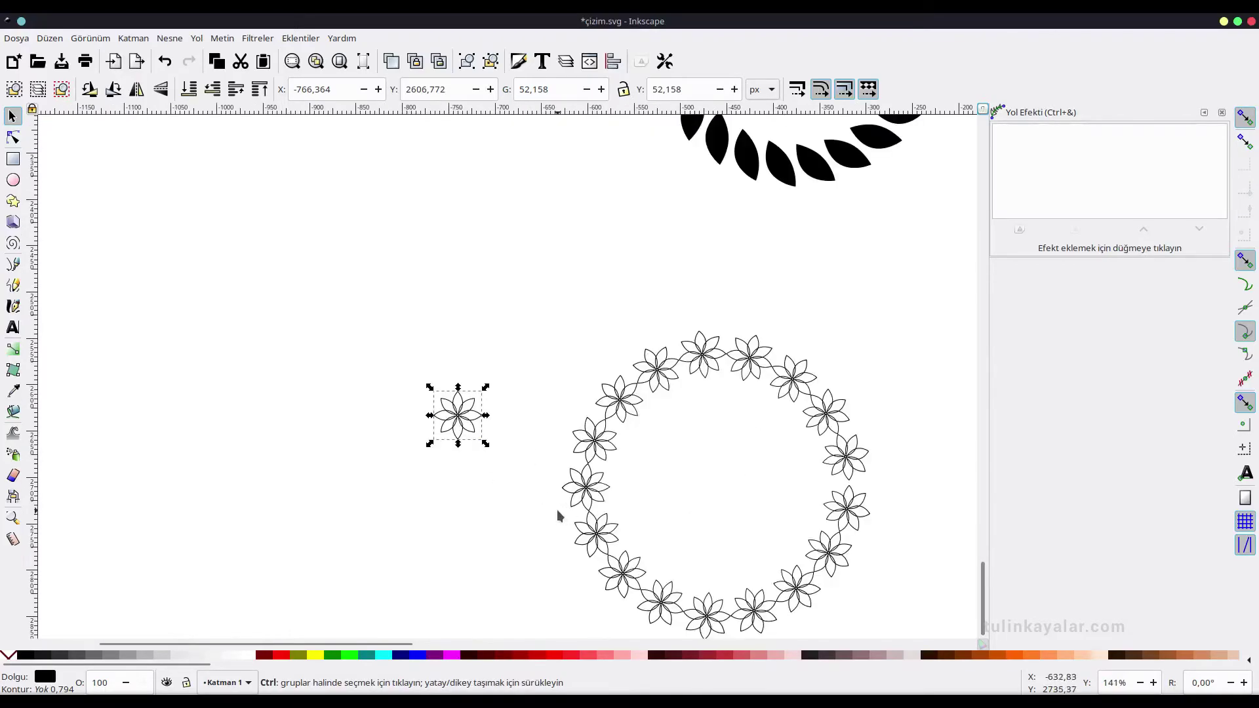
scroll(623, 485, right, 1)
- Make a magenta copy of the leaf and shift it slightly down over the black leaf
ctrl+scroll(675, 459, down, 2)
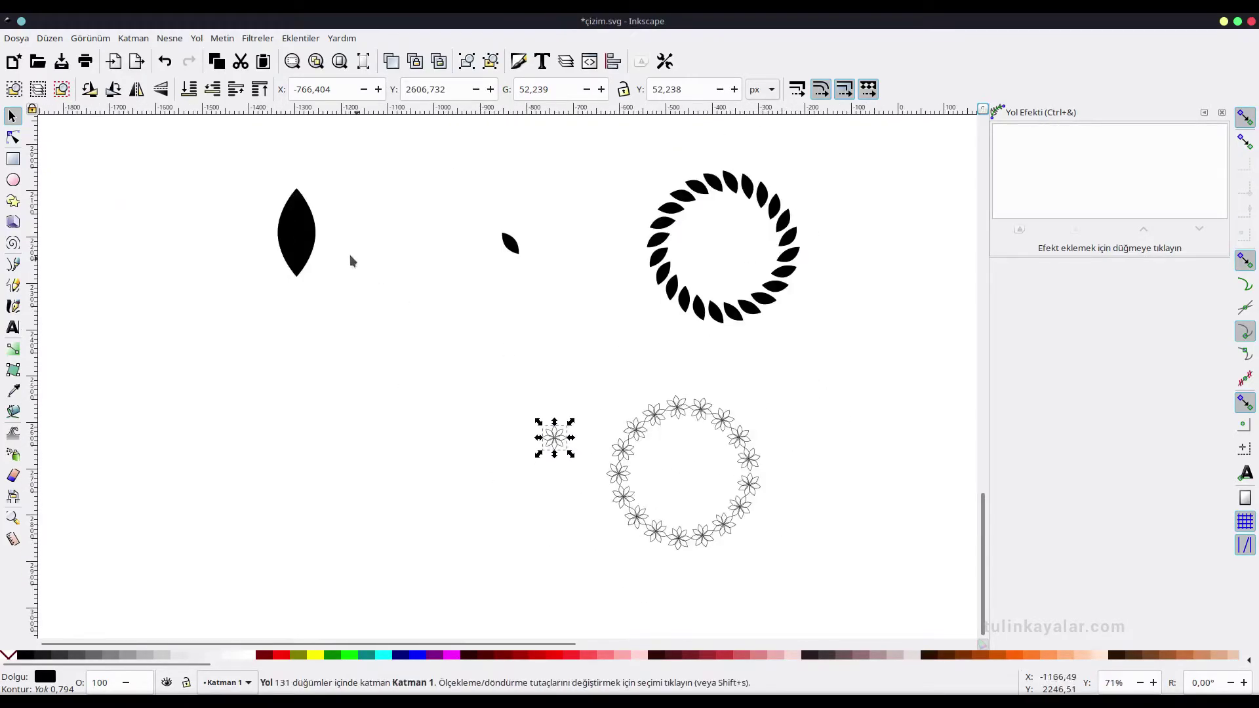
click(299, 227)
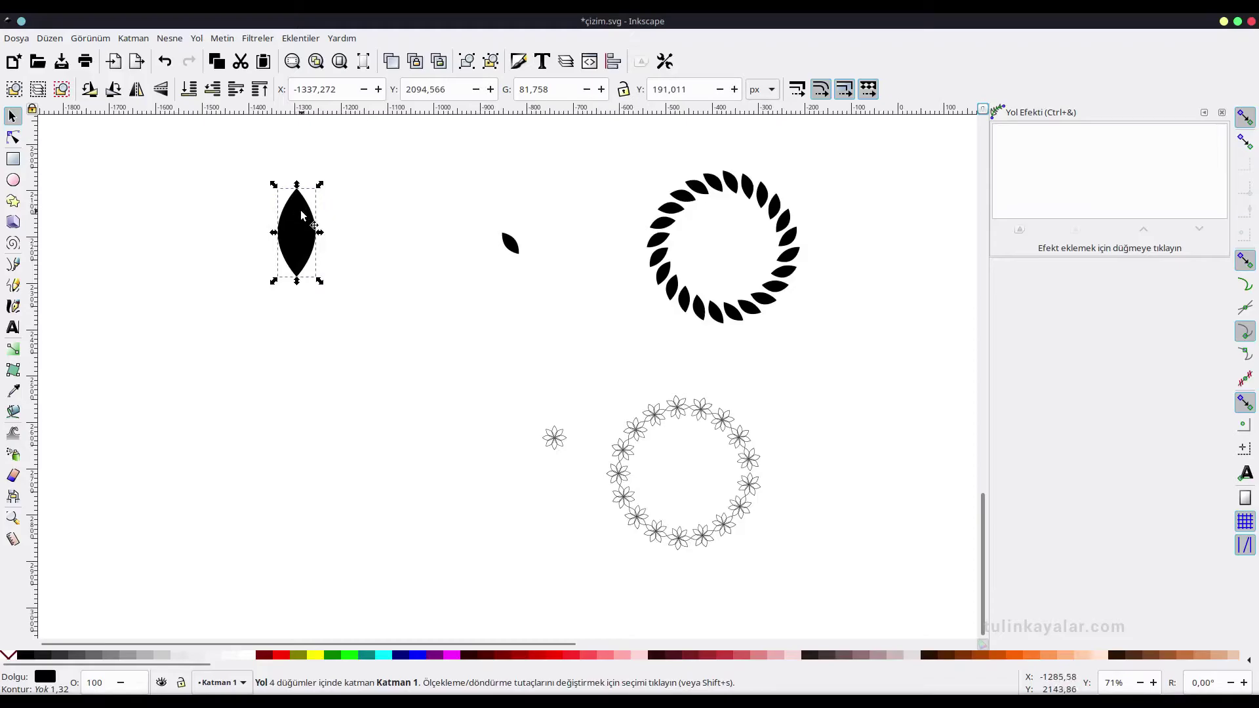
drag(301, 215, 467, 431)
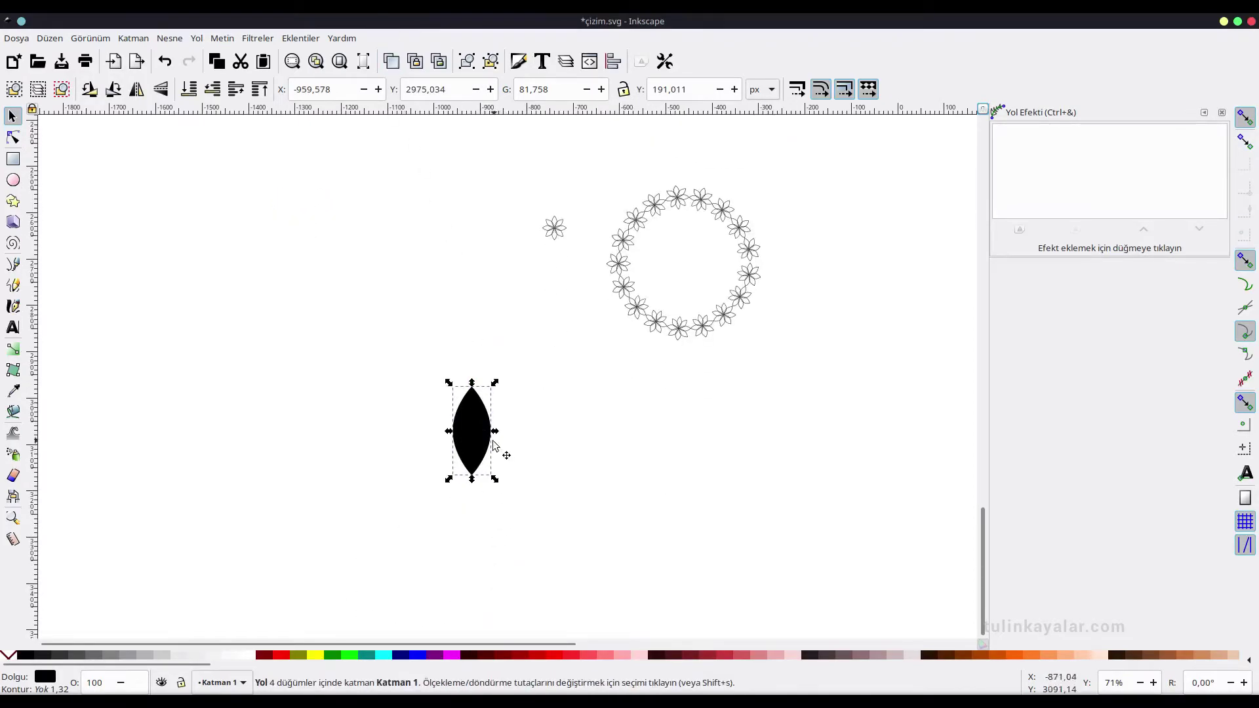
click(450, 655)
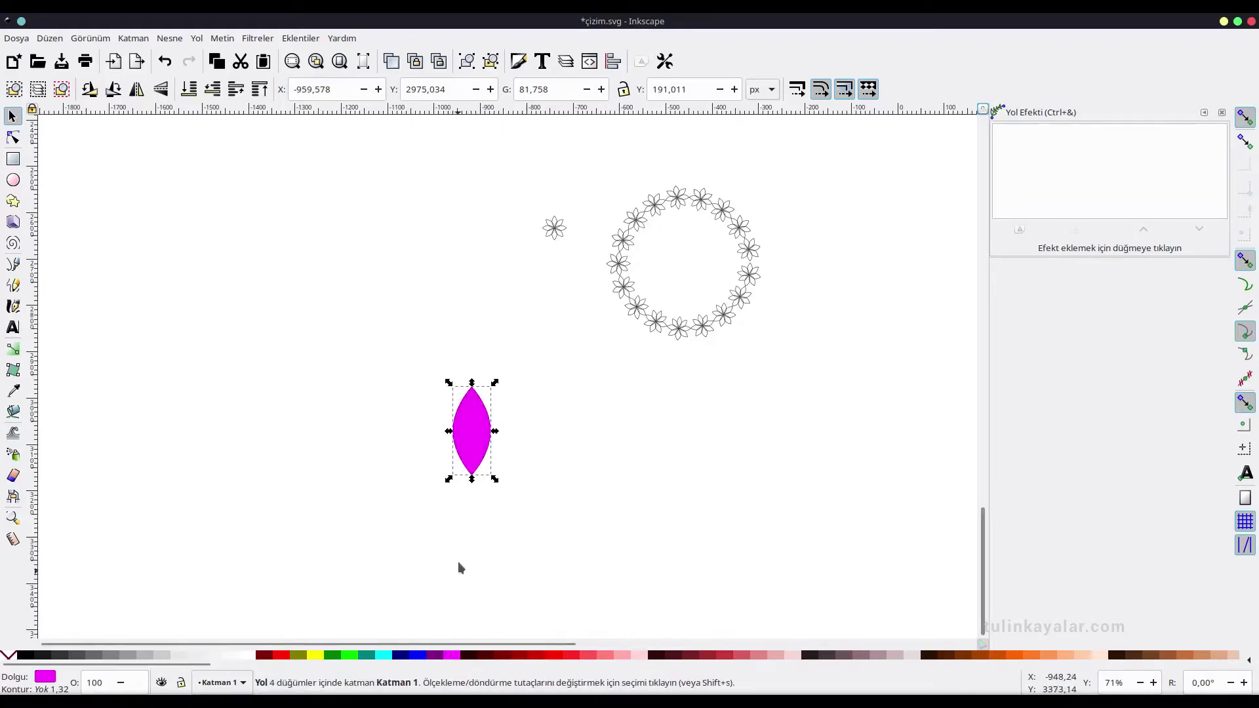
ctrl+scroll(467, 473, up, 1)
drag(474, 401, 465, 407)
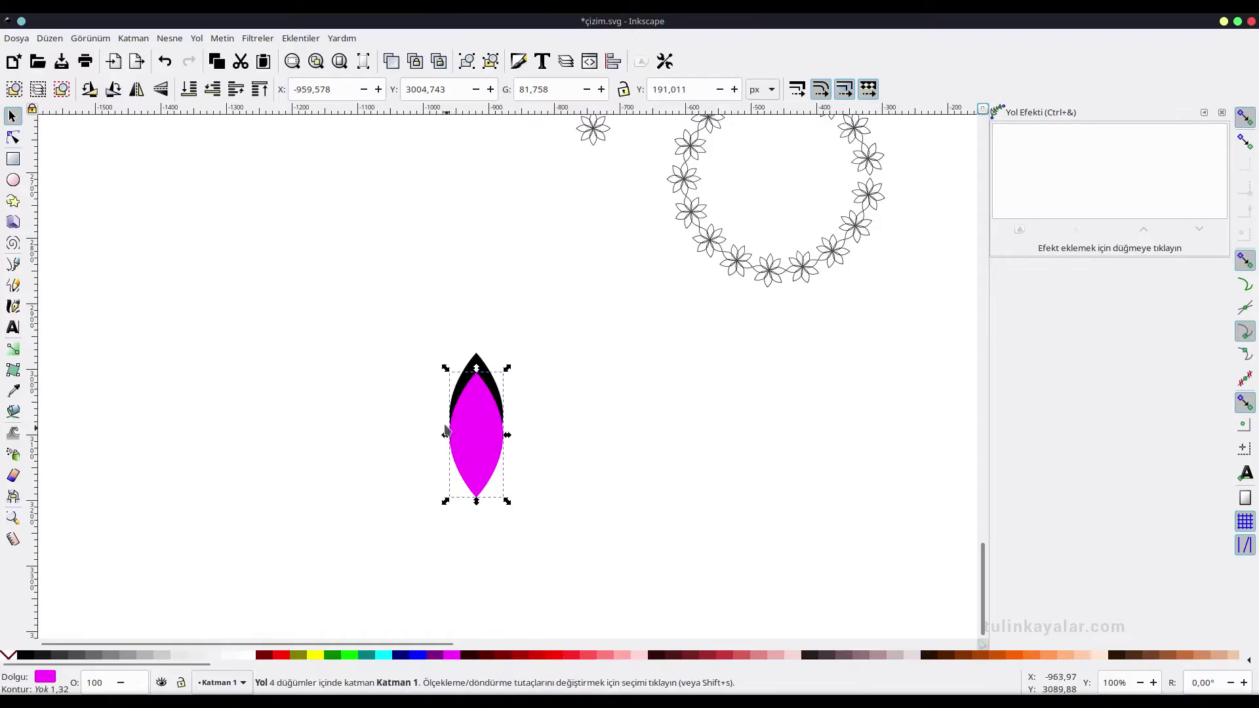
- Subtract the magenta copy from the black leaf with Path > Difference, then place a duplicate chevron below
ctrl+scroll(449, 413, up, 1)
drag(411, 289, 630, 598)
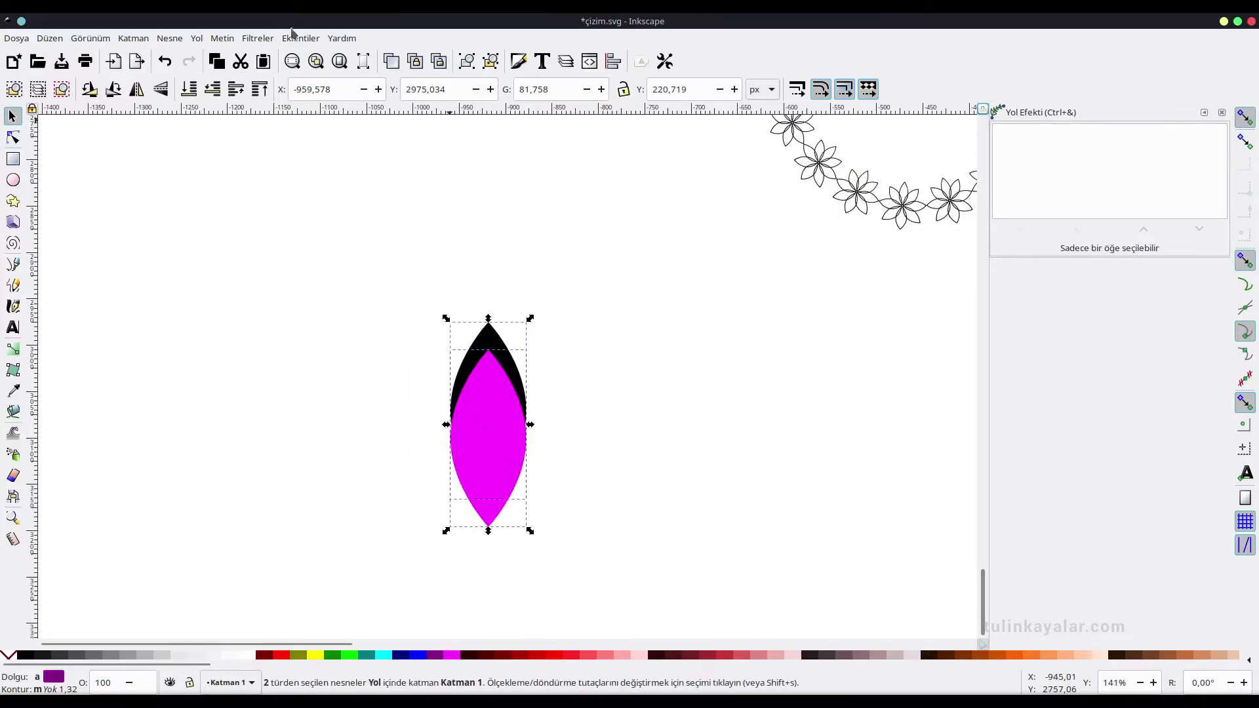
click(203, 38)
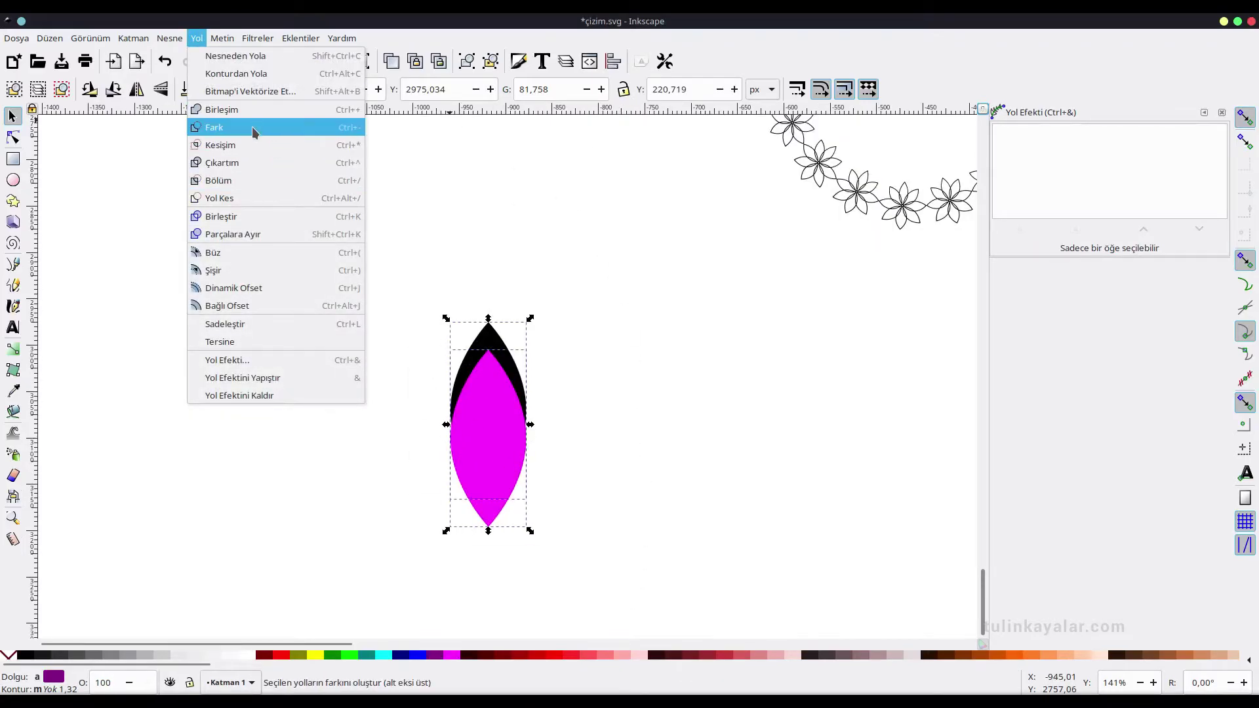
click(255, 132)
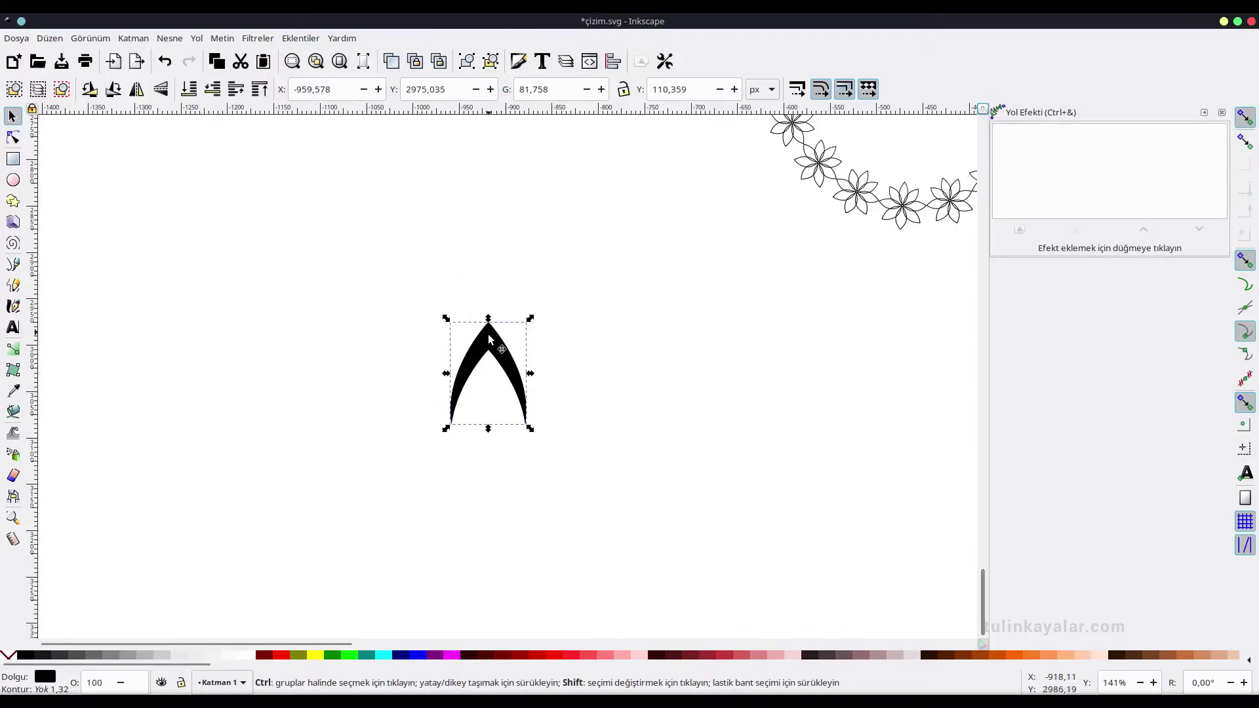
key(ctrl+d)
drag(490, 339, 491, 384)
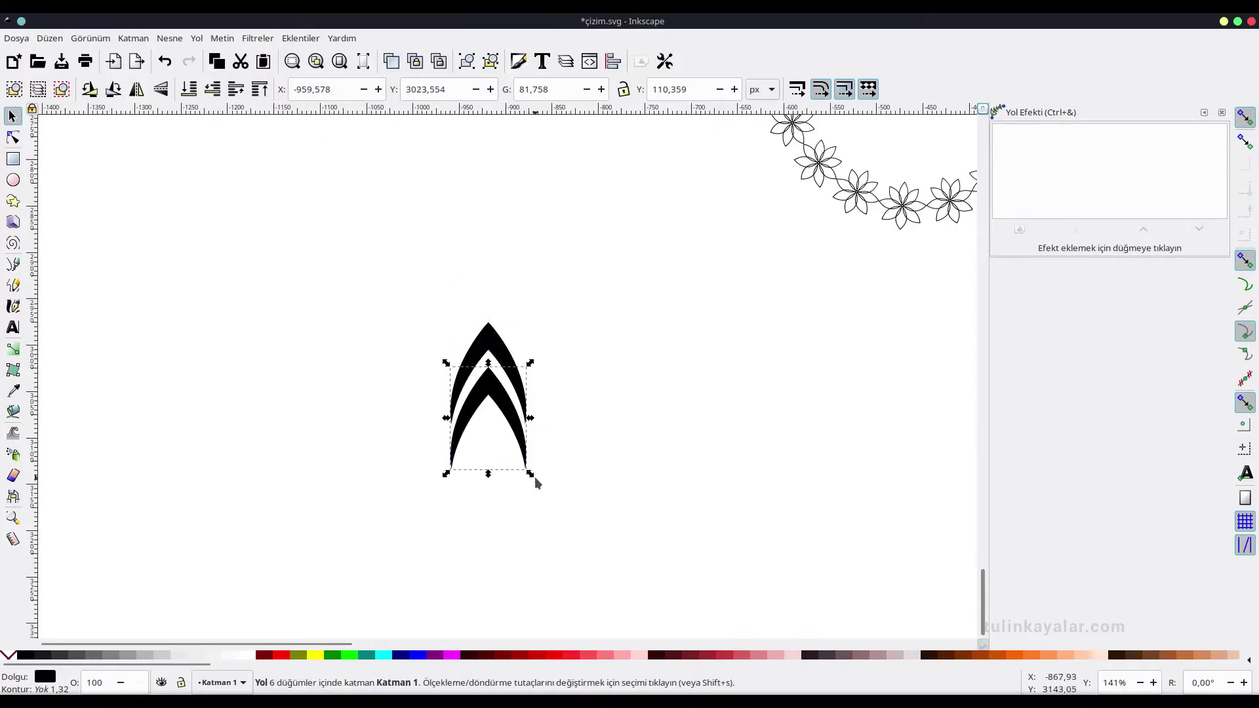
- Shrink the lower chevron, tuck it under the larger one, and Path > Union them into one shape
drag(531, 477, 518, 458)
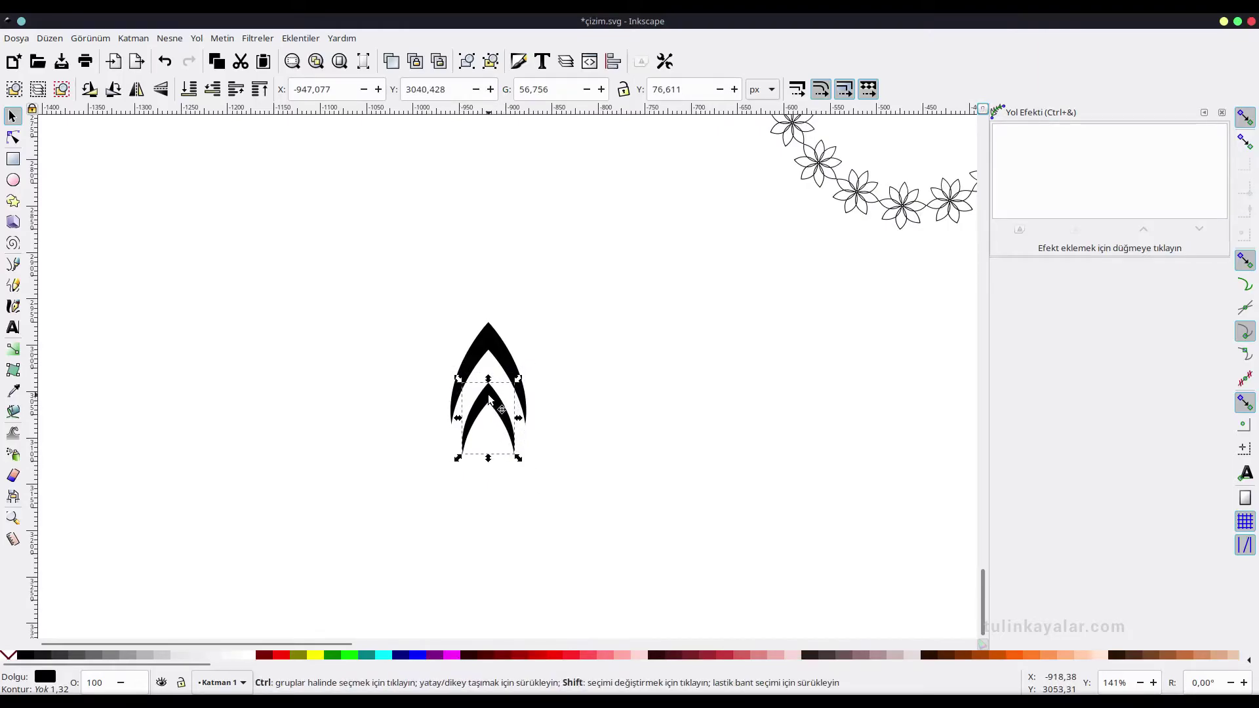
drag(488, 404, 489, 372)
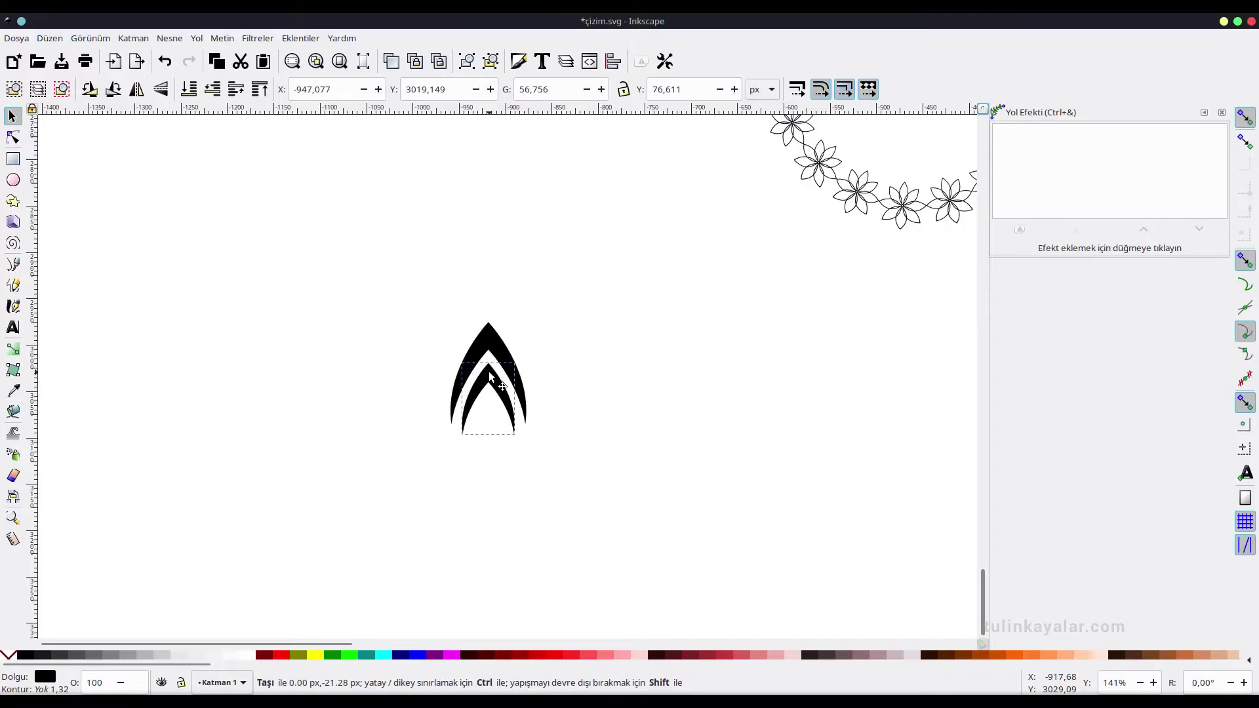
drag(426, 284, 566, 453)
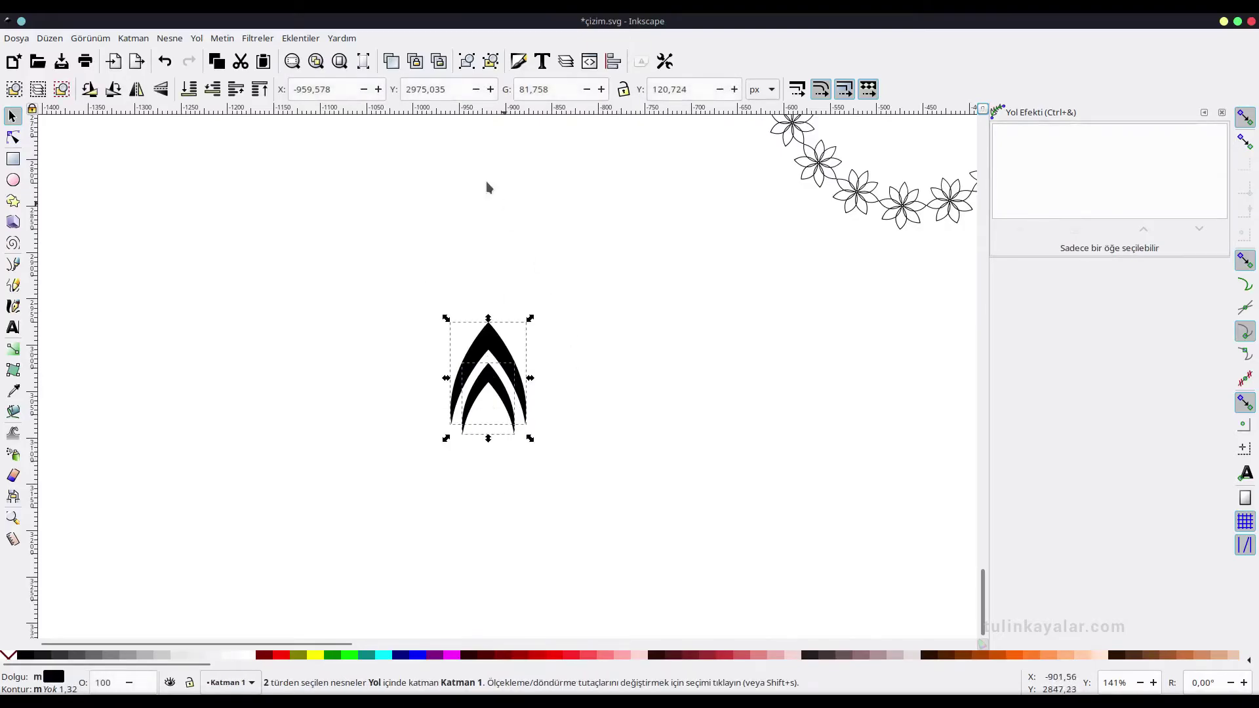
click(197, 39)
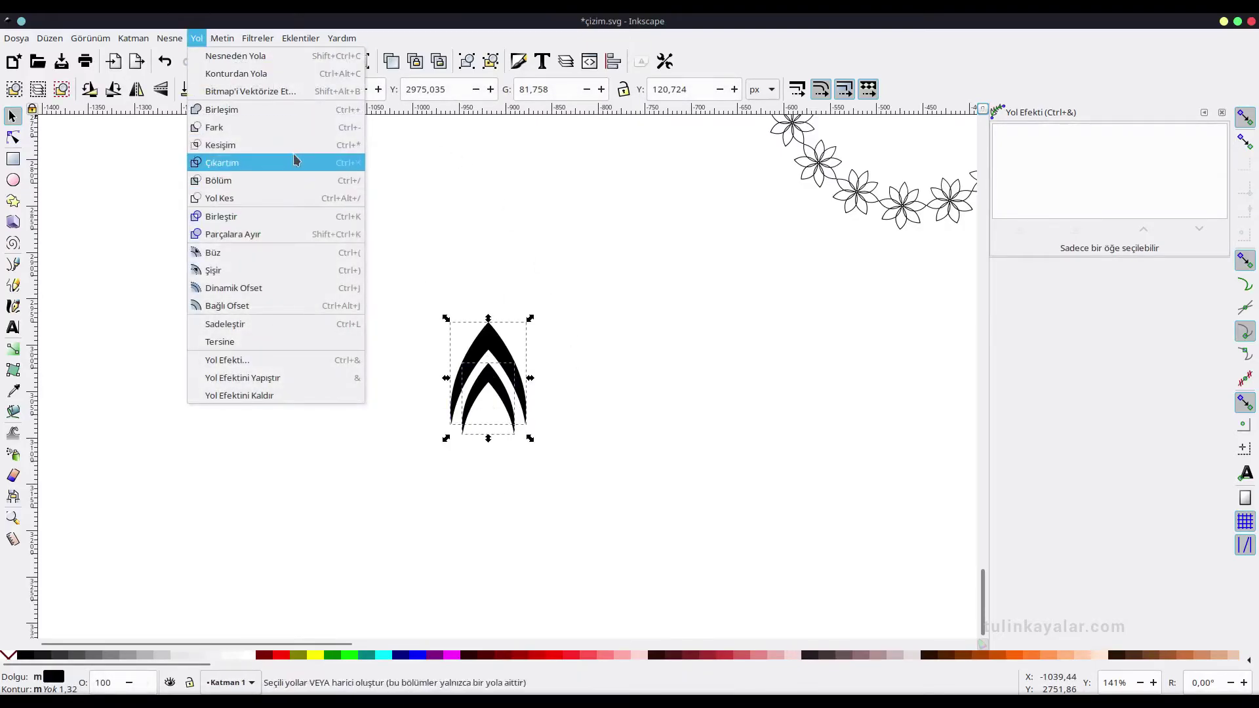
click(263, 110)
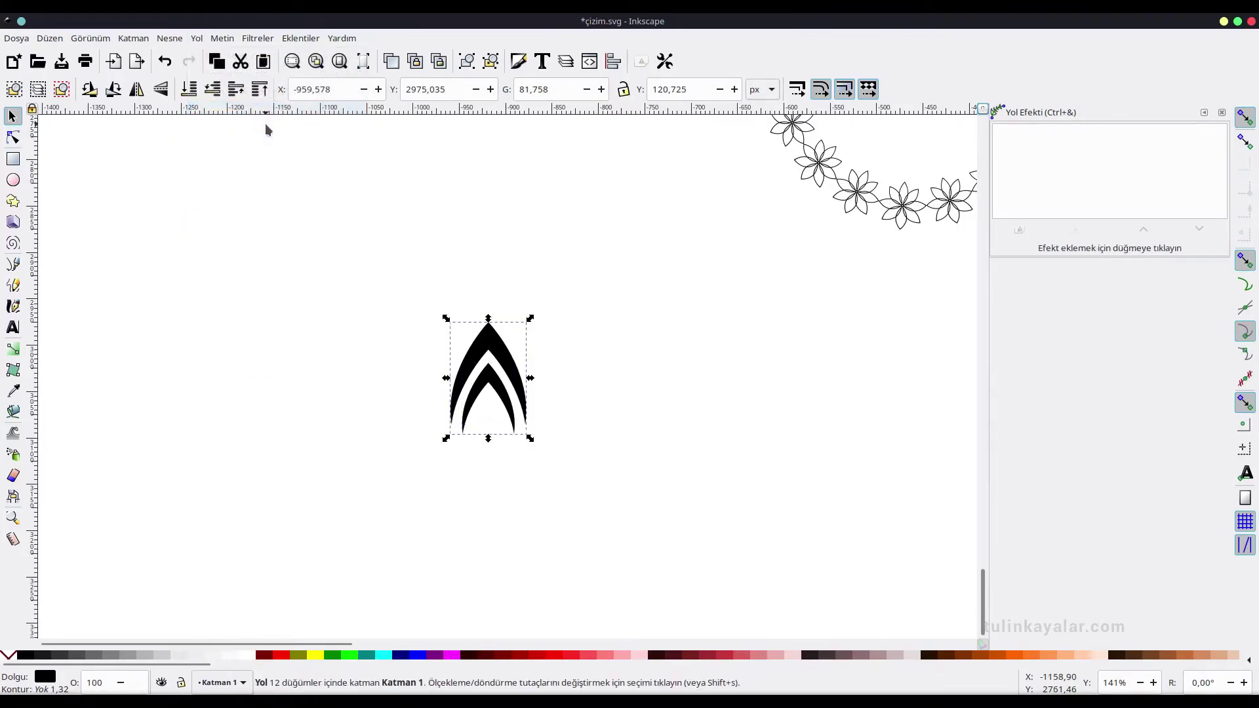
scroll(619, 491, down, 1)
- Duplicate the flower ring below the original and strip its flower path effect, leaving a plain circle
scroll(619, 491, down, 1)
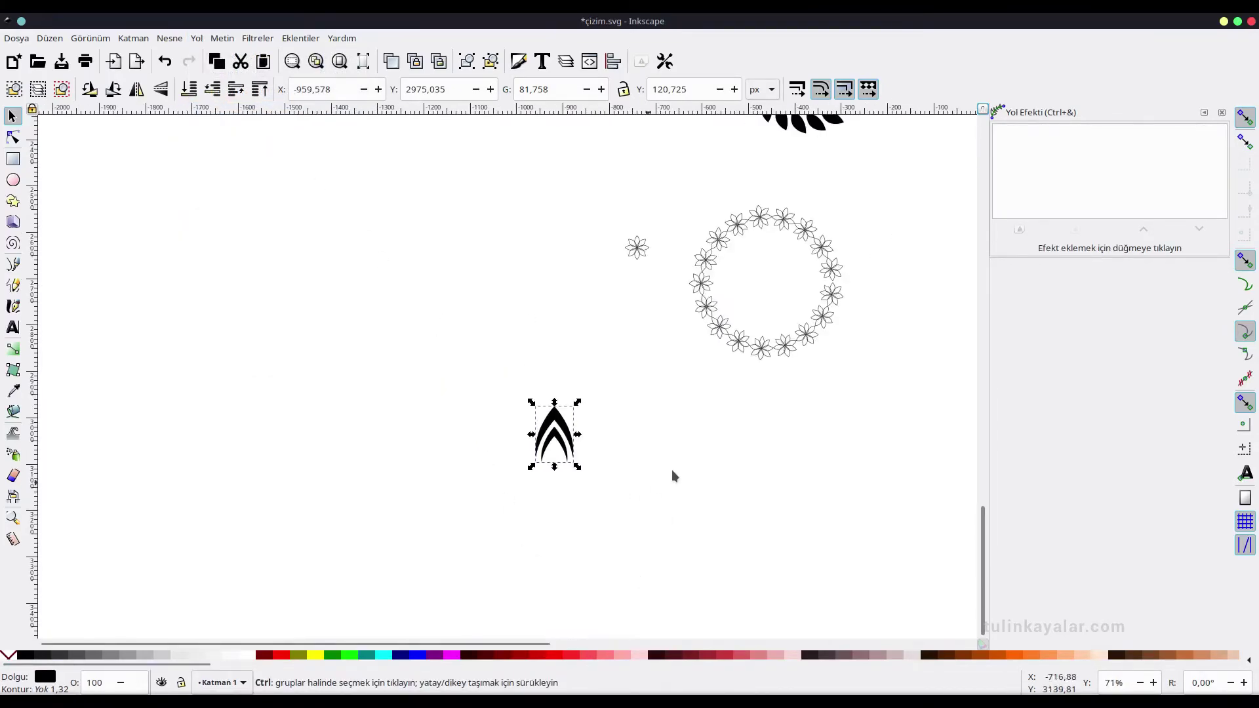
click(743, 336)
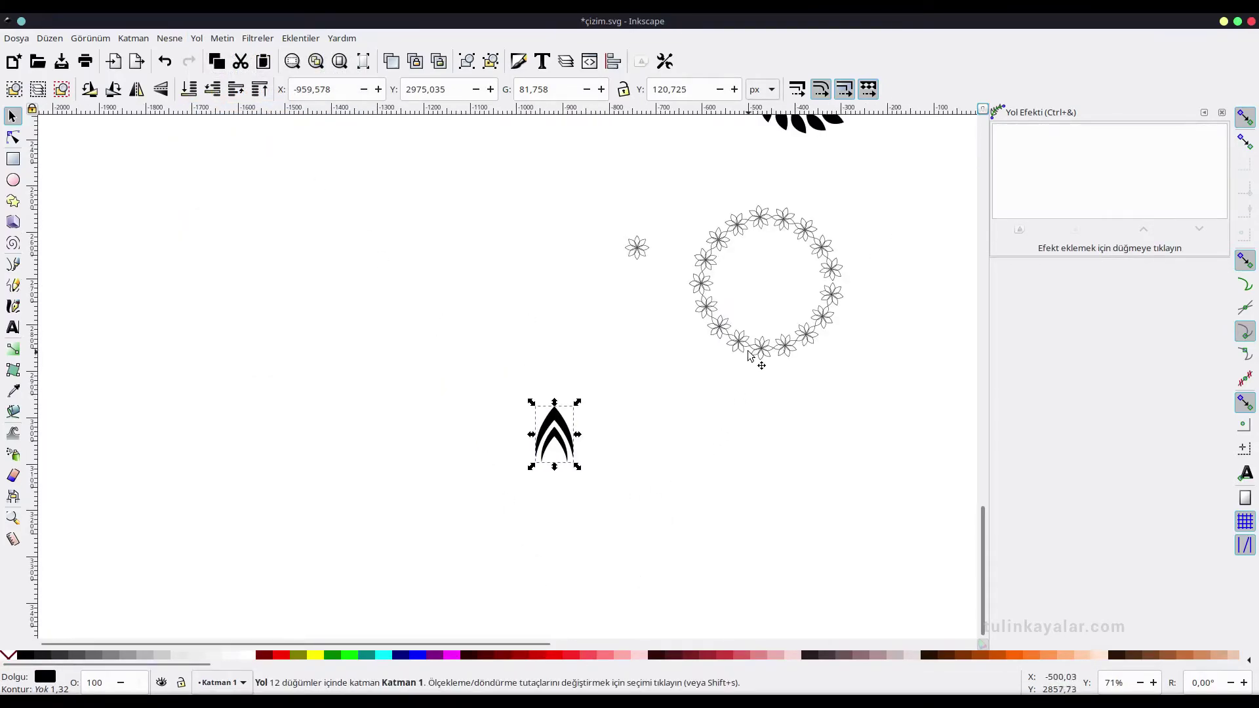
click(392, 61)
drag(755, 356, 737, 561)
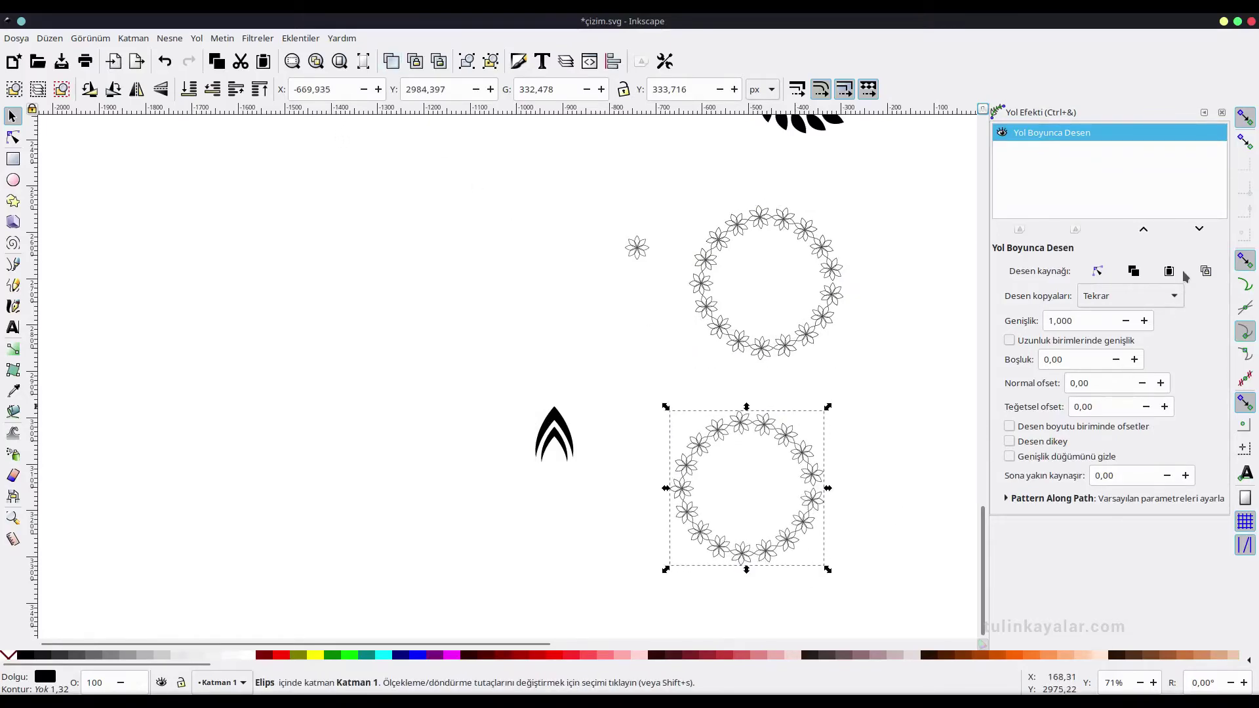
click(1205, 271)
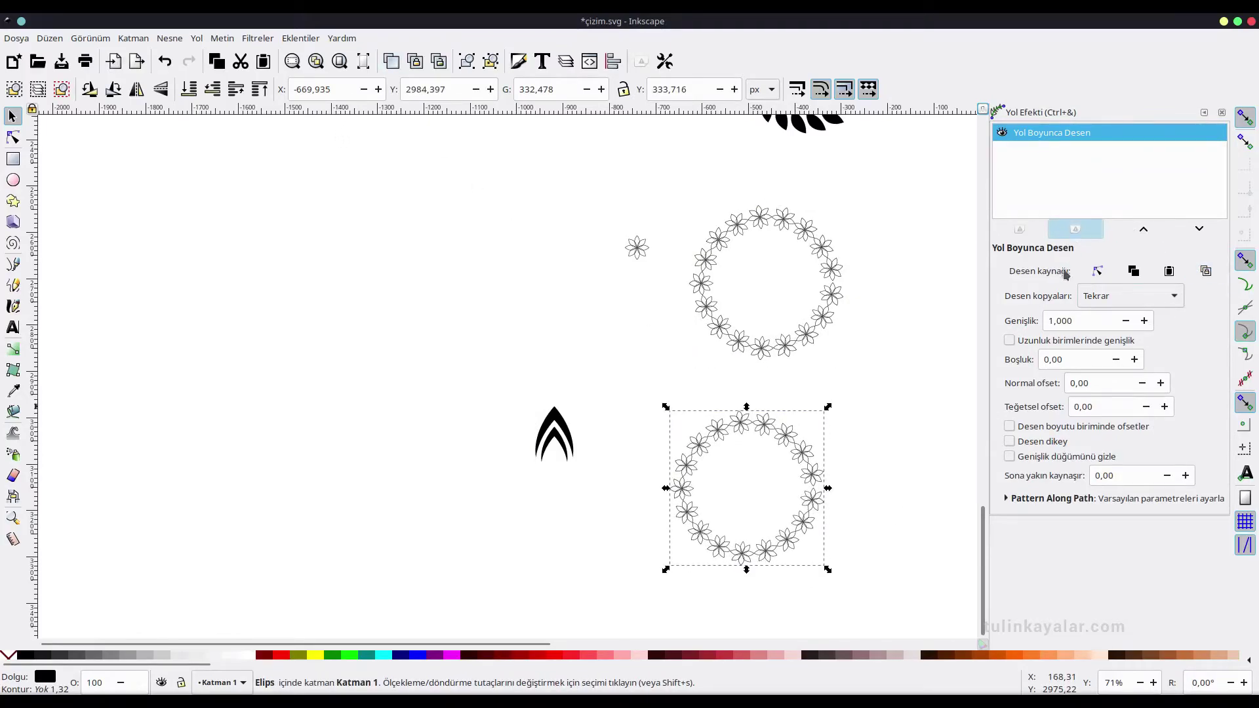
click(1074, 230)
- Give the plain circle a Pattern Along Path effect using the double-chevron arrow, with Repeated copies
click(556, 427)
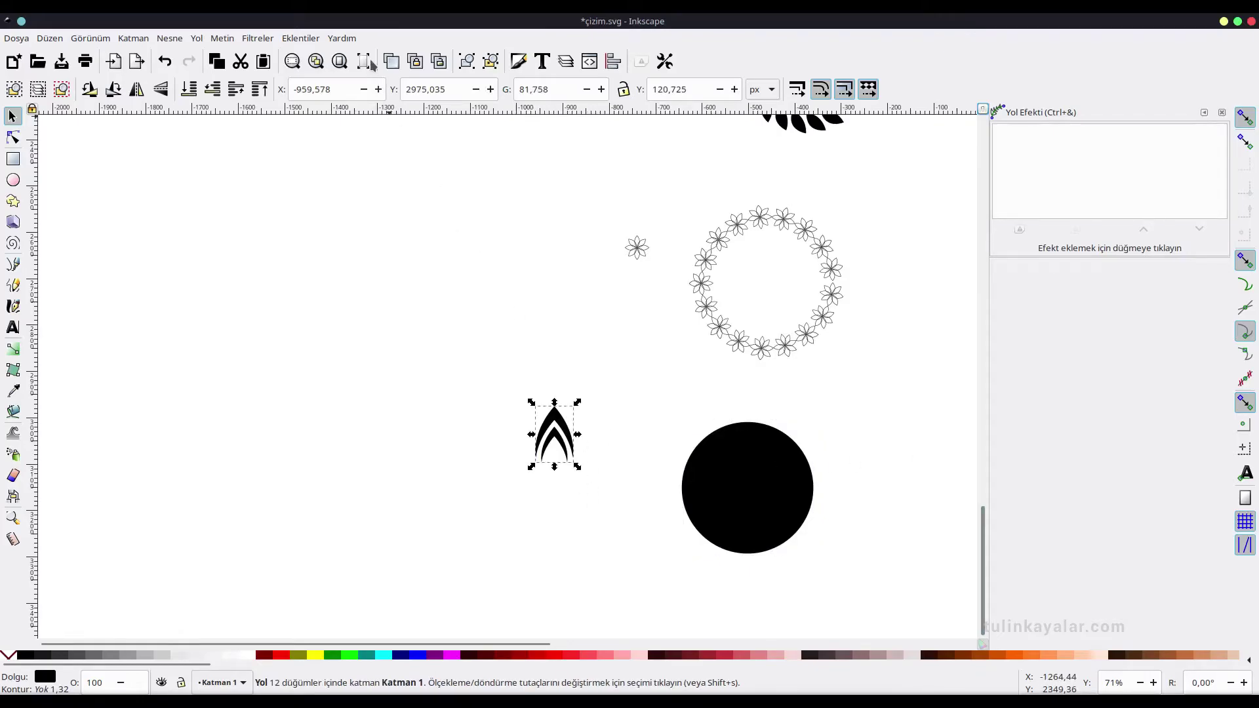
click(796, 461)
click(1025, 231)
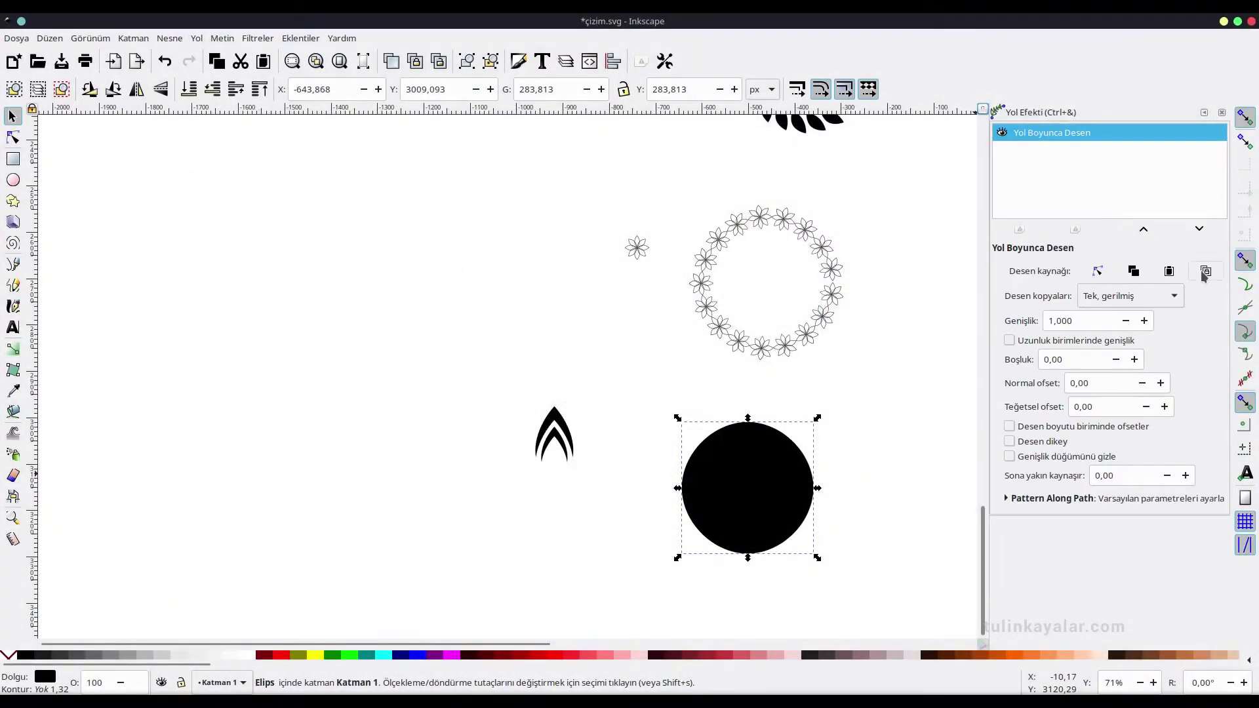
click(1205, 272)
click(1125, 296)
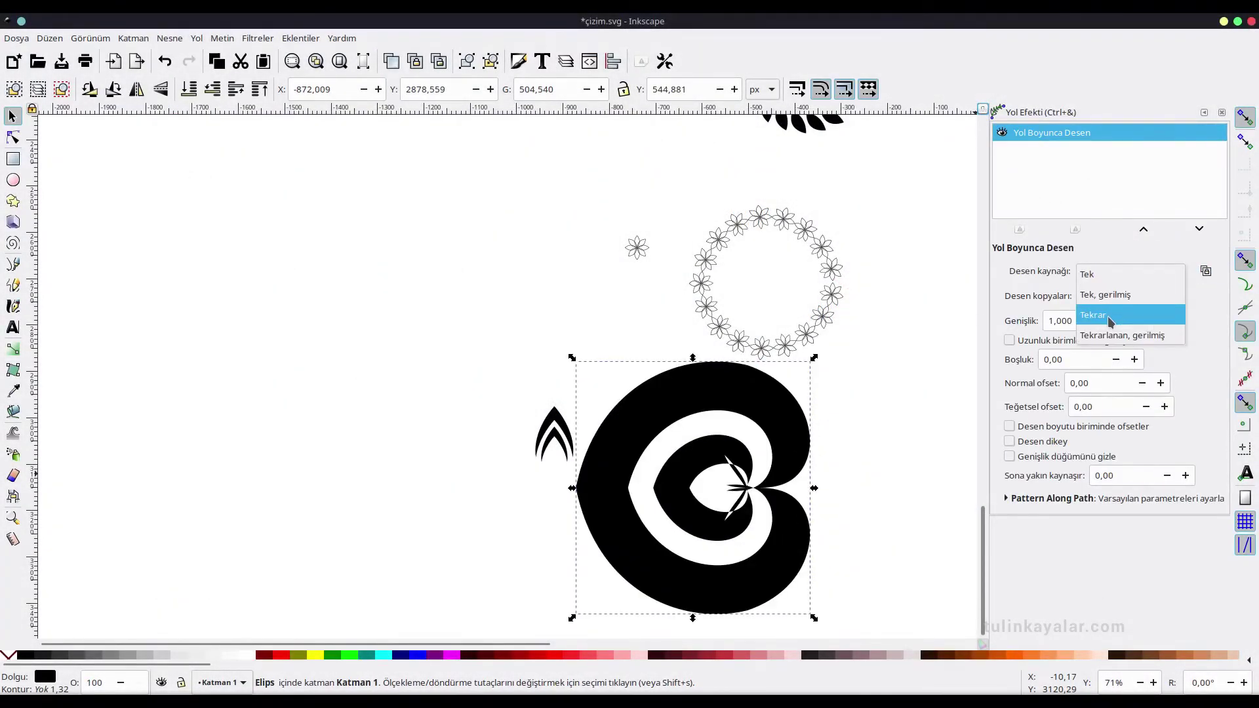
click(1110, 321)
click(565, 433)
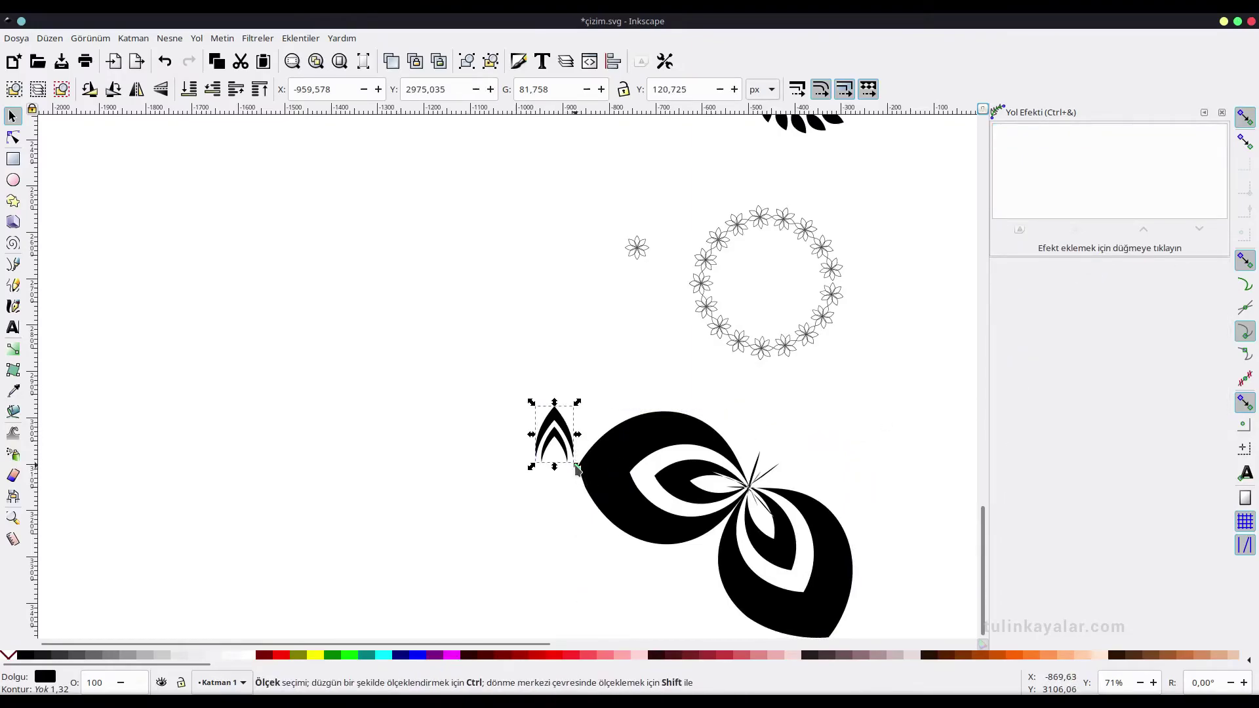
- Shrink the double-chevron arrow twice, then enlarge the lower circle into a dense chevron ring
drag(576, 469, 569, 456)
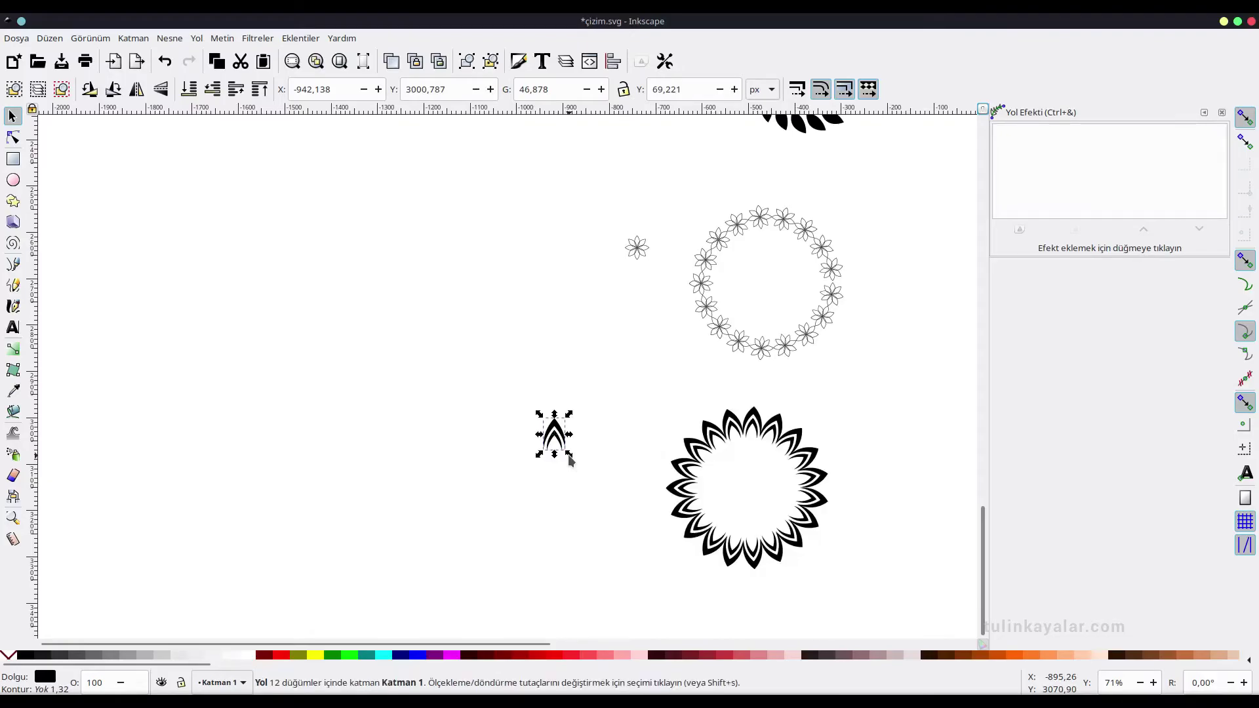
drag(570, 460, 566, 451)
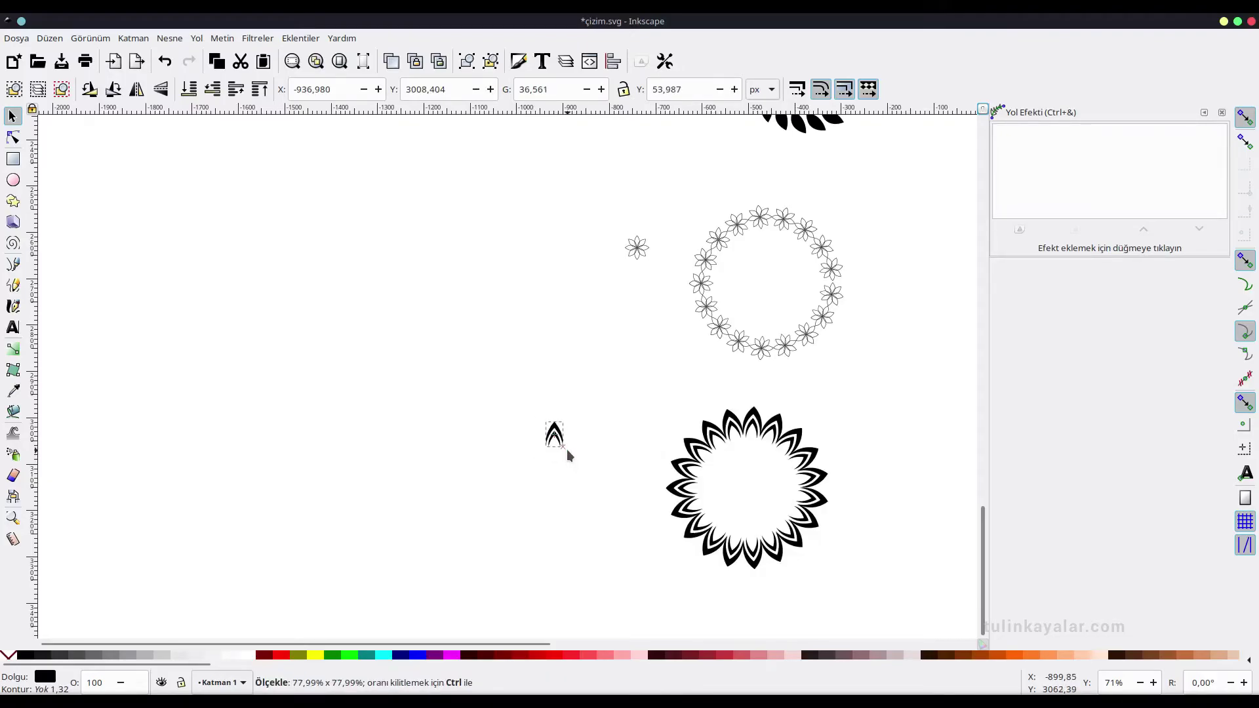
click(796, 531)
drag(825, 568, 873, 633)
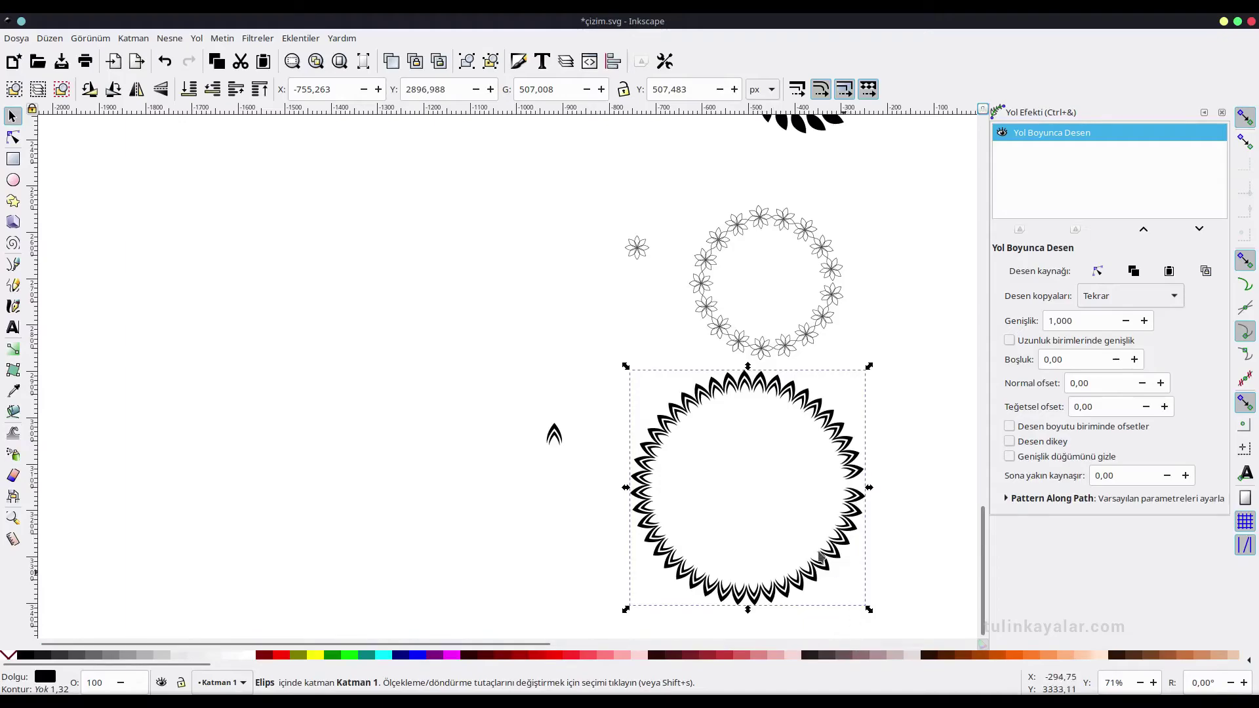
- Increase the pattern Spacing (Boşluk) to 0,30 so the repeated chevrons have small gaps
click(1134, 359)
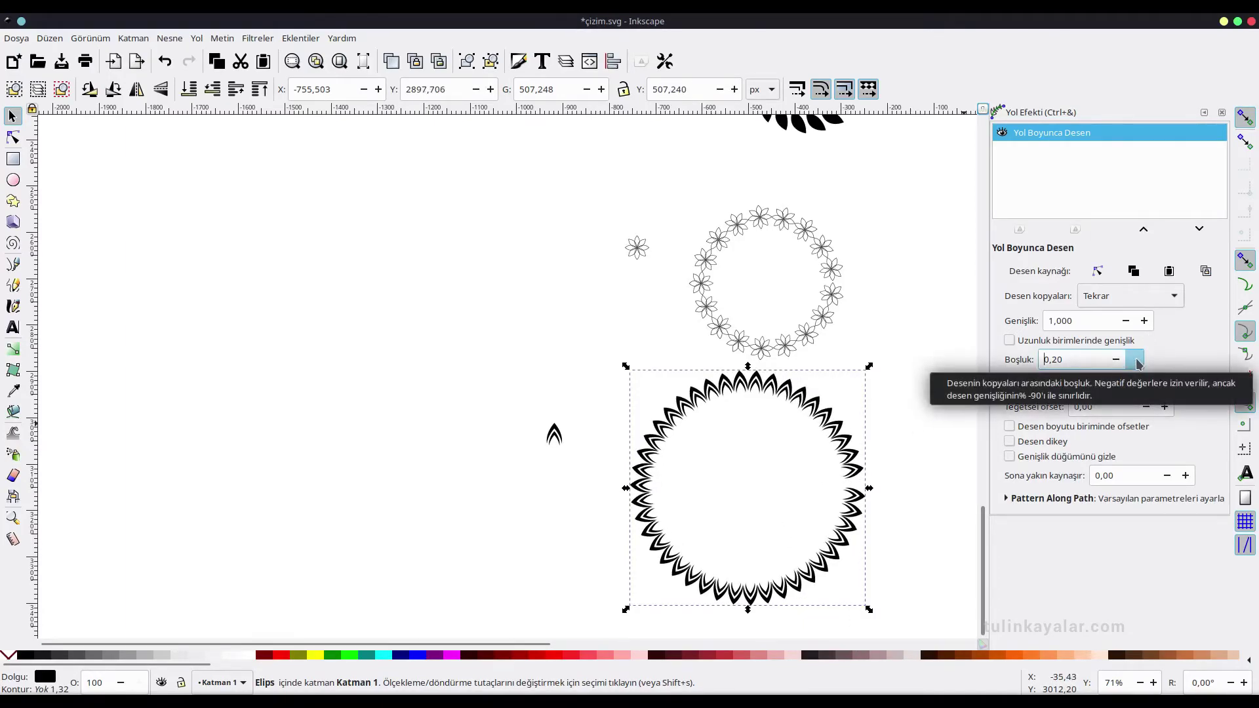
click(1134, 360)
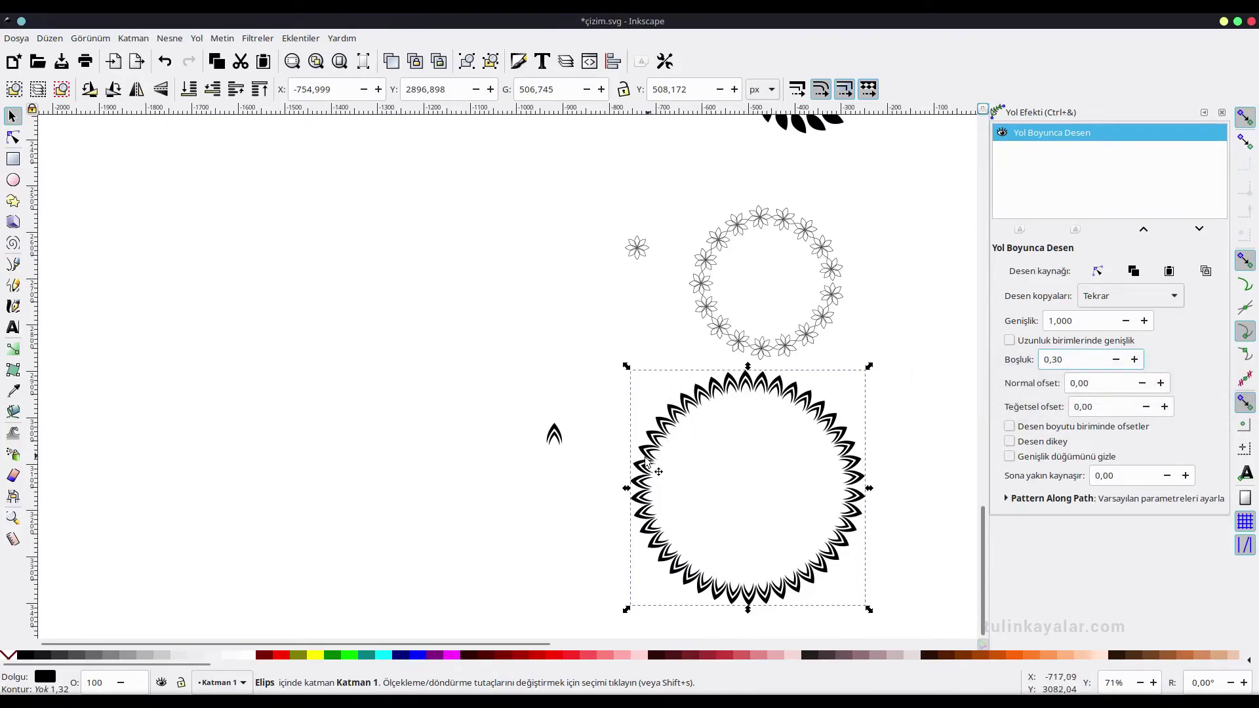
scroll(630, 473, right, 5)
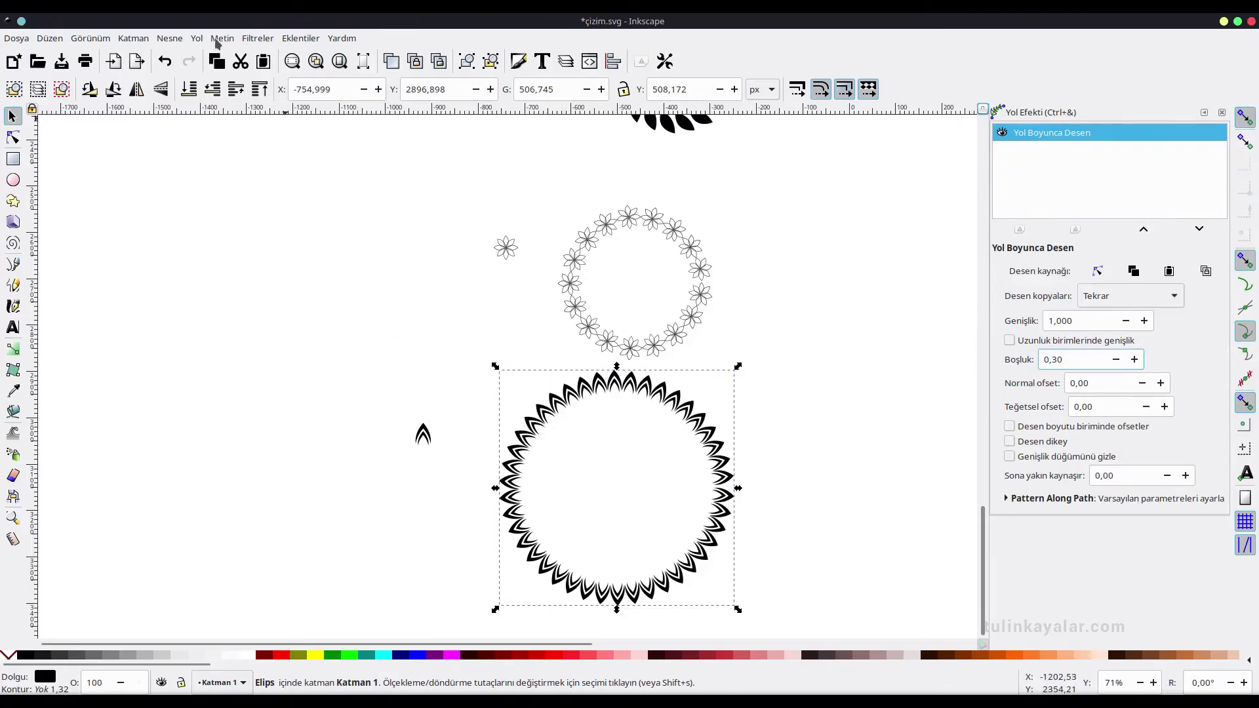
- Convert the chevron ring to a plain path with Object to Path and fill it purple
click(196, 40)
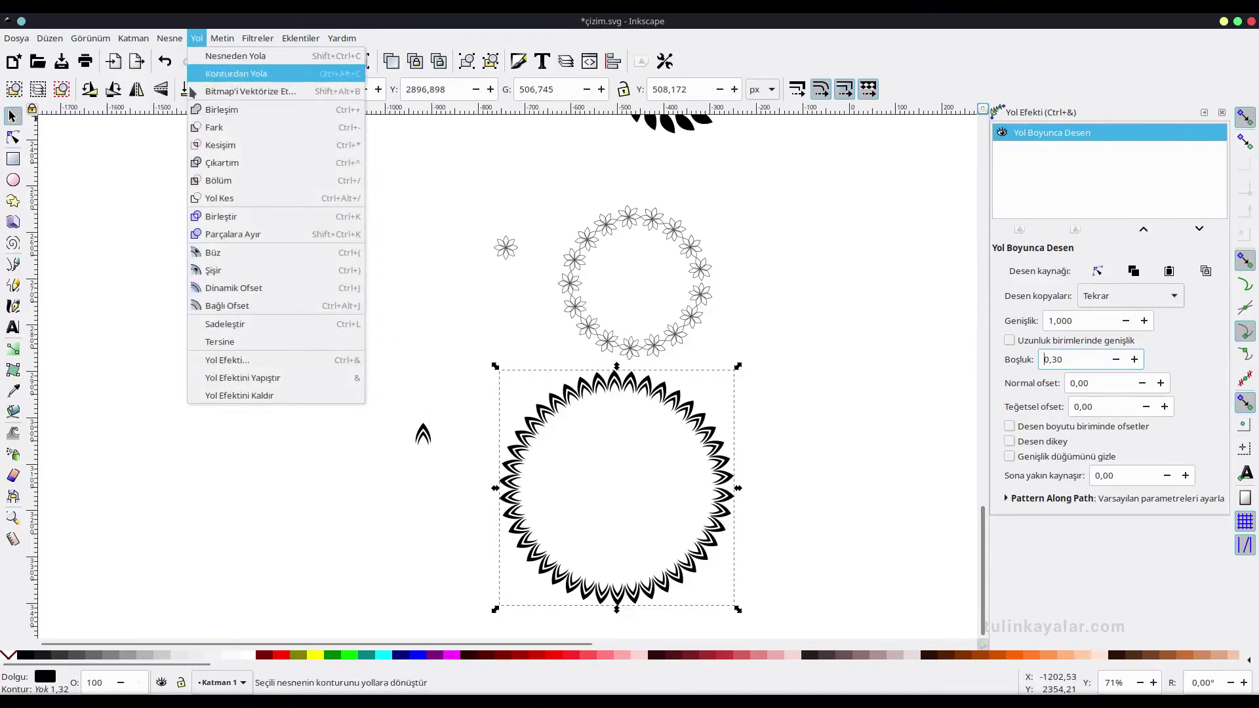
click(215, 64)
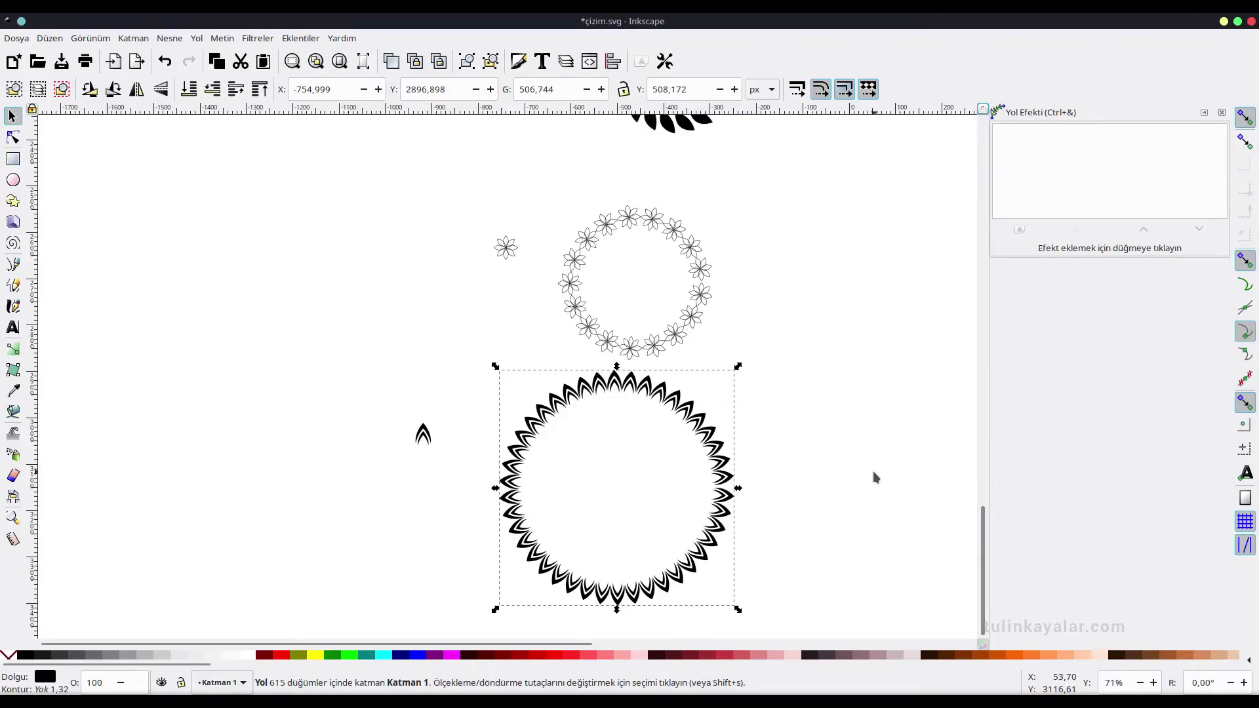
click(570, 656)
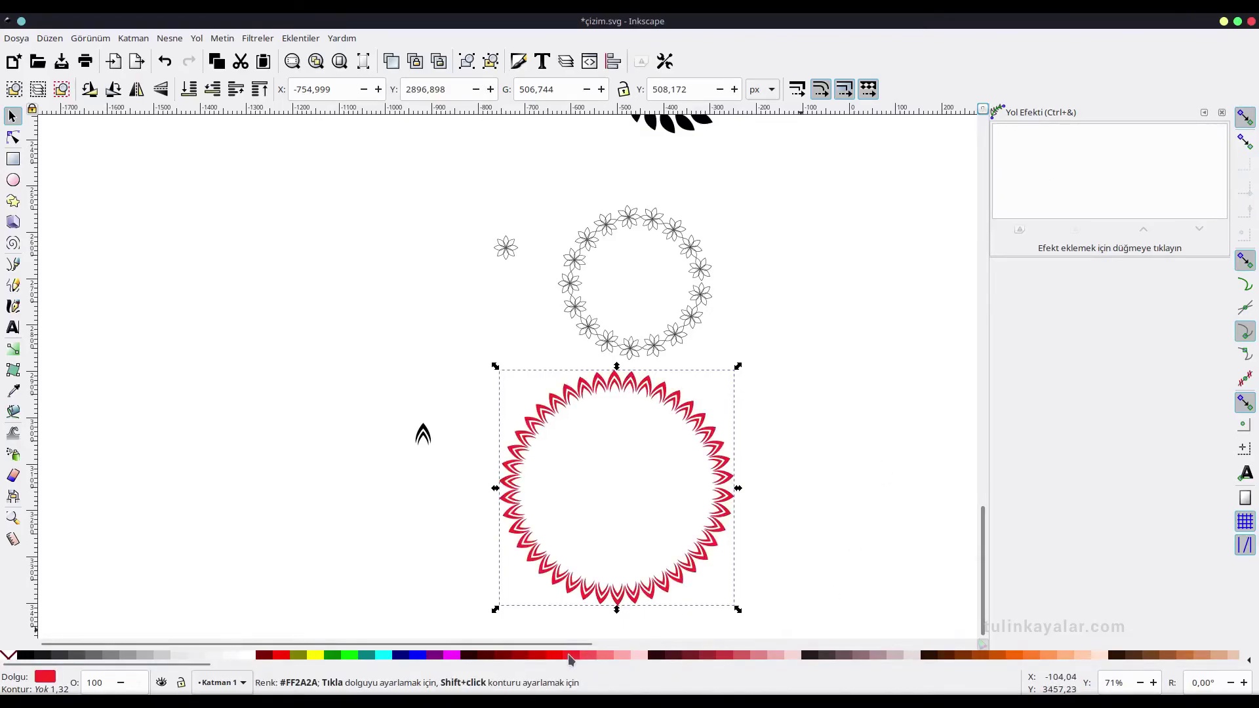
click(435, 656)
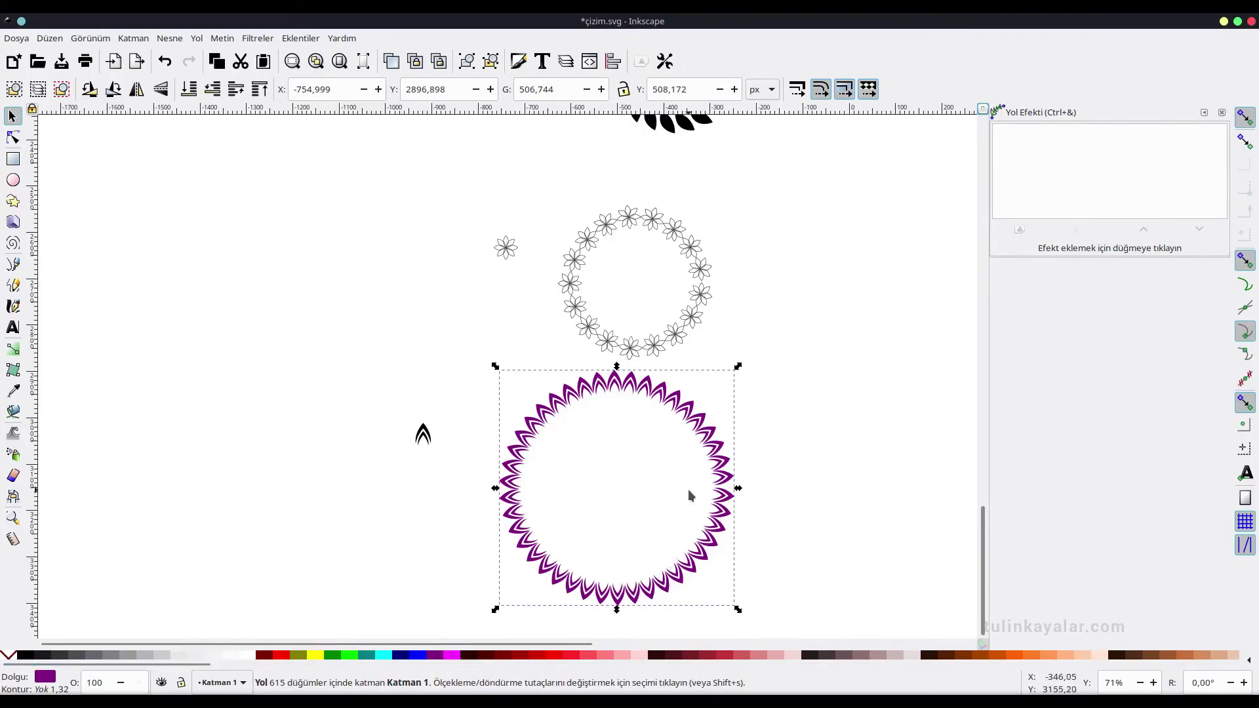
scroll(719, 482, up, 2)
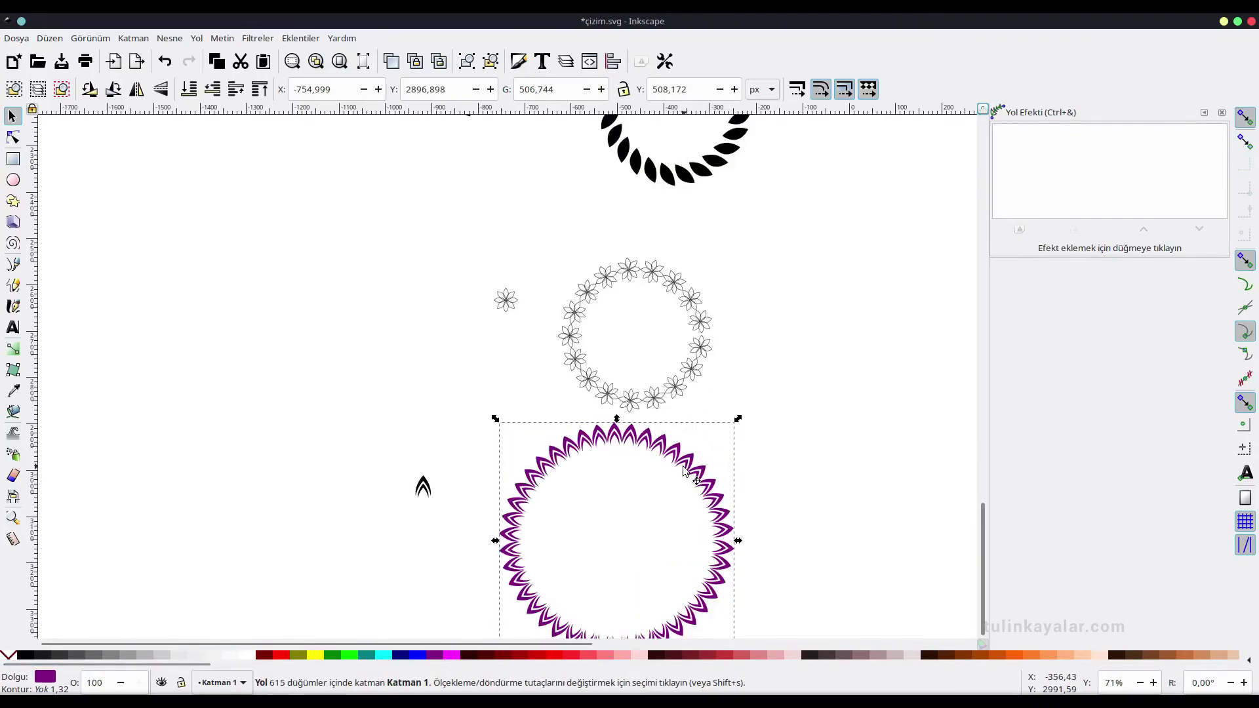
- Place the flower ring inside the purple chevron ring and colour it purple
drag(684, 472, 899, 210)
scroll(799, 433, up, 5)
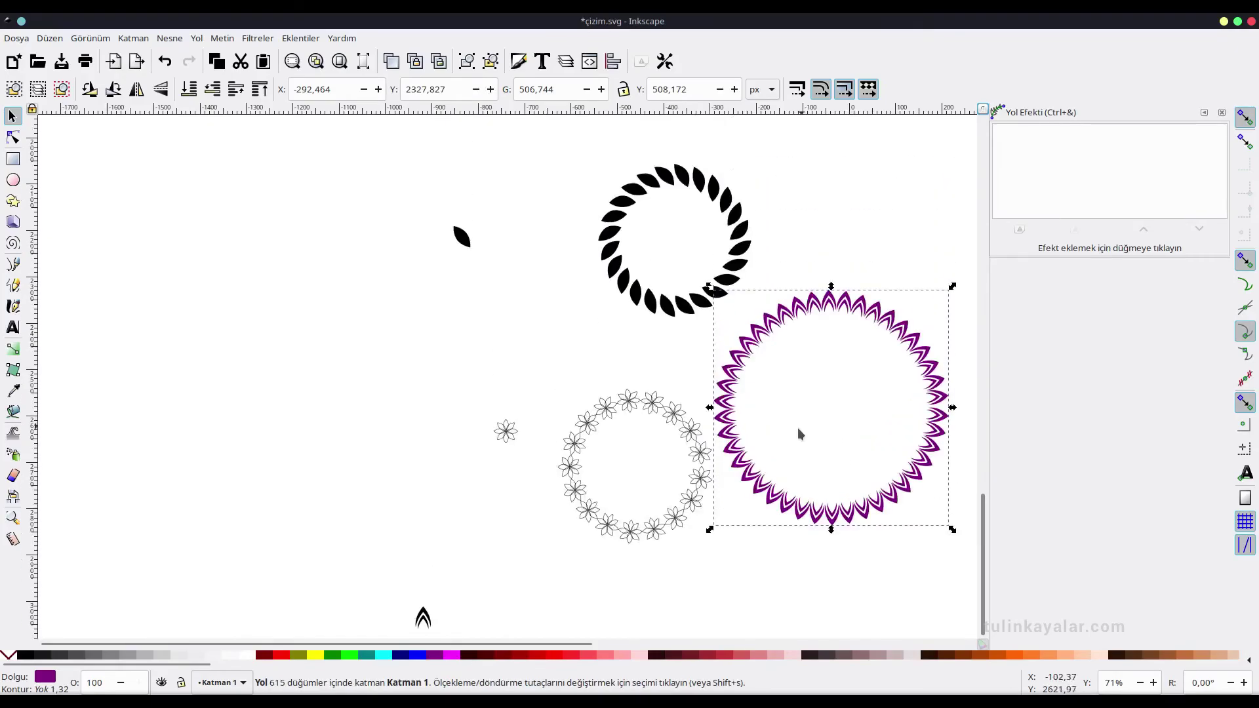
scroll(797, 428, right, 6)
drag(551, 487, 747, 432)
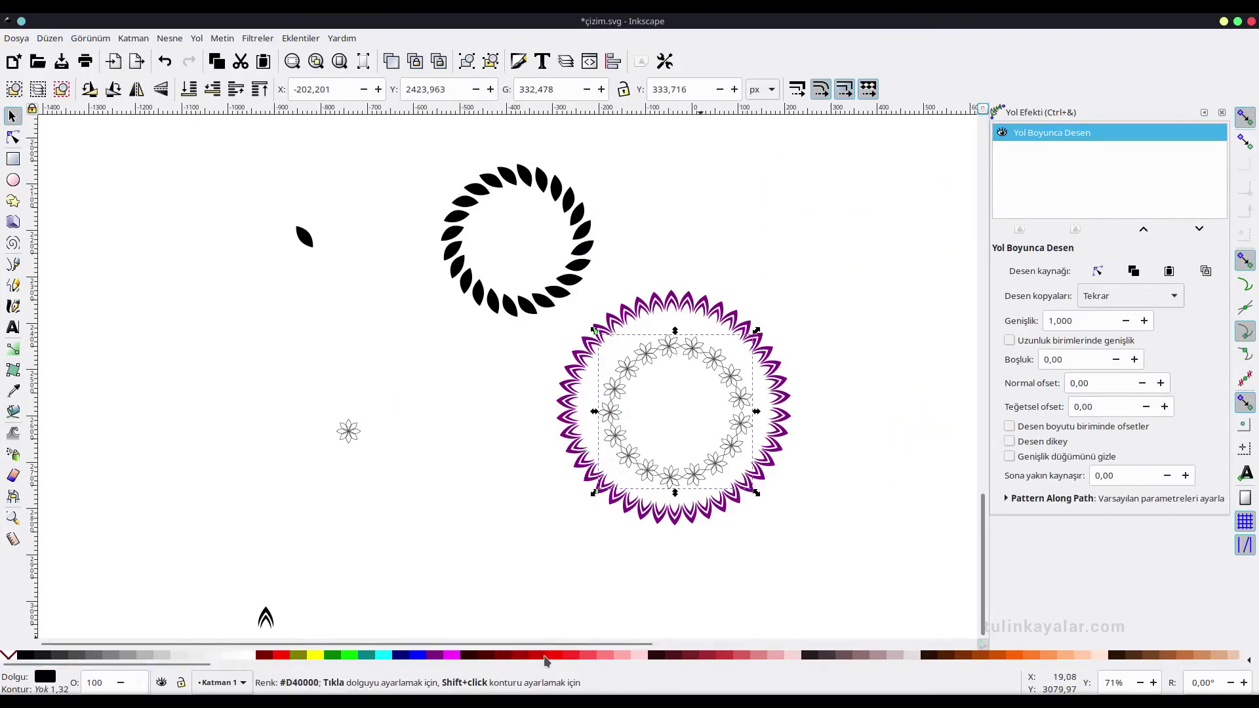
click(435, 656)
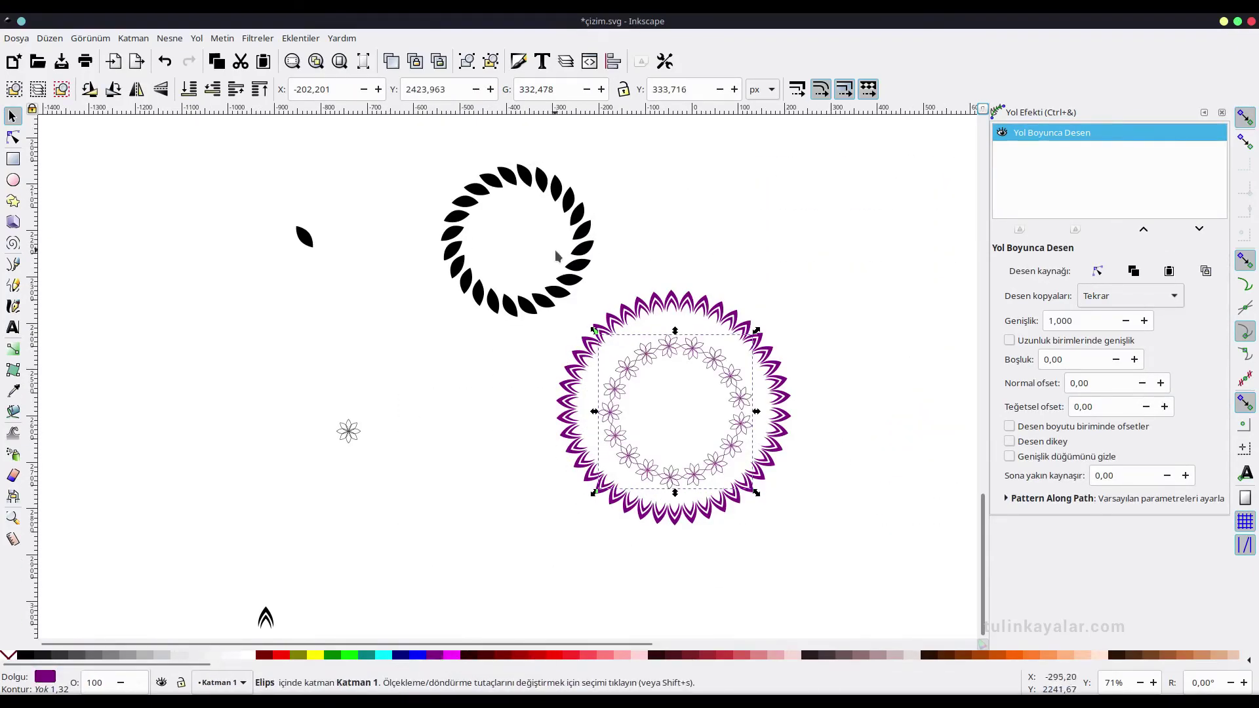
- Convert the leaf ring to a path, shrink it into the wreath centre, and colour it purple
drag(556, 255, 707, 444)
drag(746, 504, 726, 488)
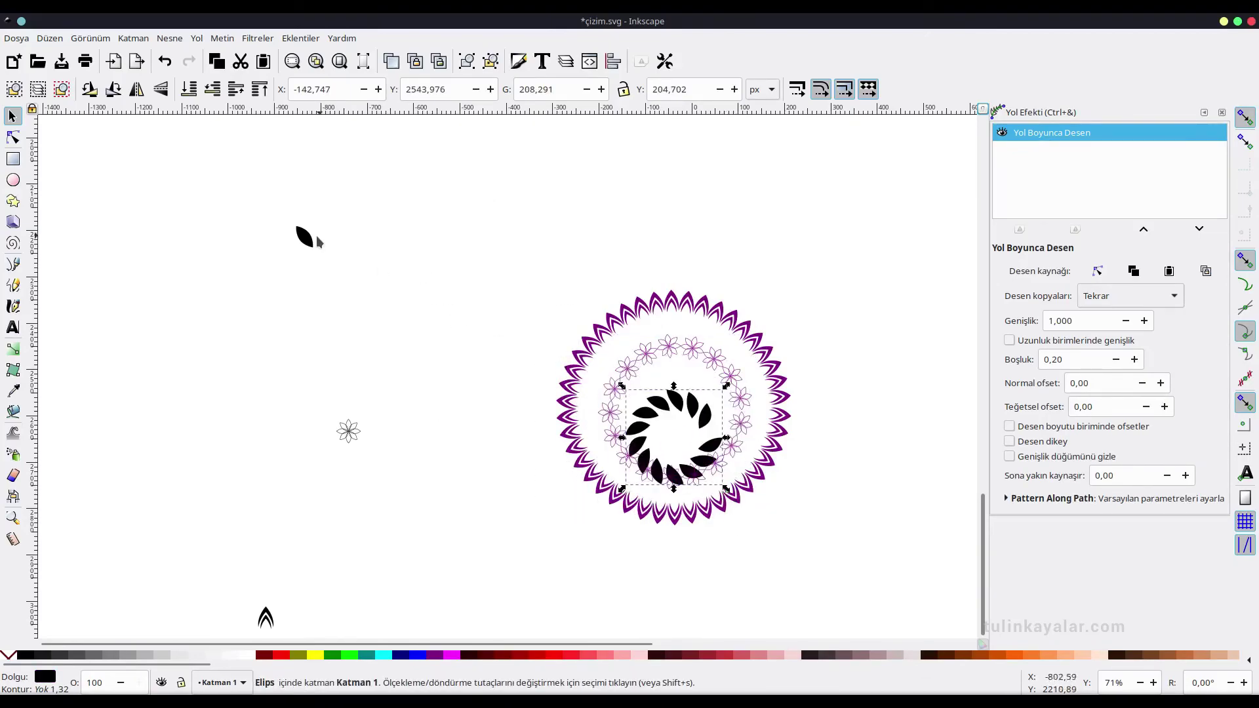
drag(320, 242, 481, 436)
key(ctrl+z)
key(ctrl+z)
key(ctrl+z)
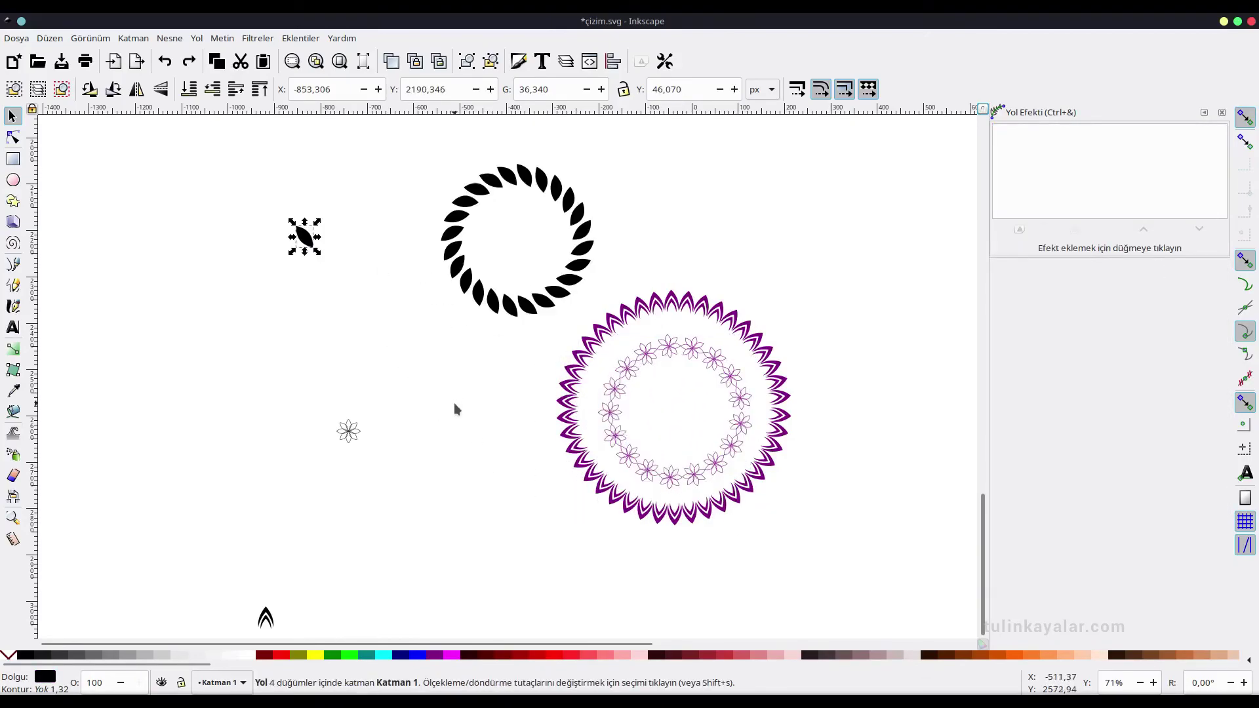
click(499, 176)
click(197, 38)
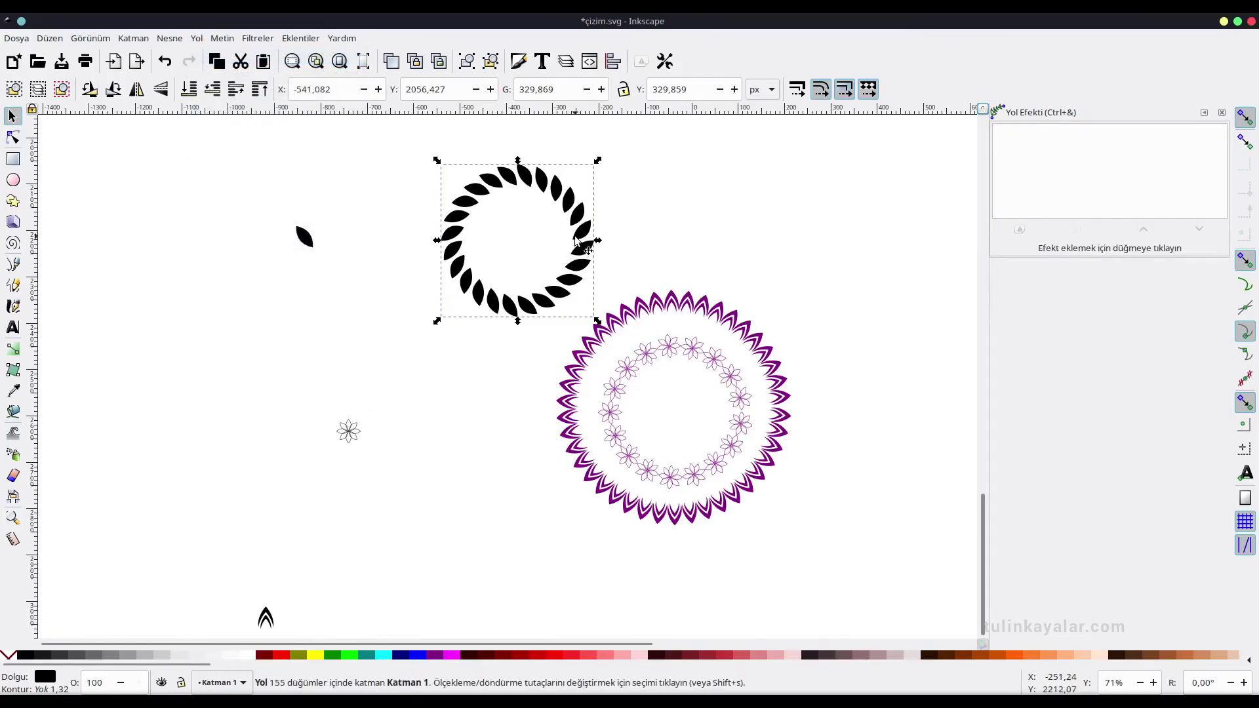
drag(576, 242, 734, 414)
drag(756, 518, 713, 443)
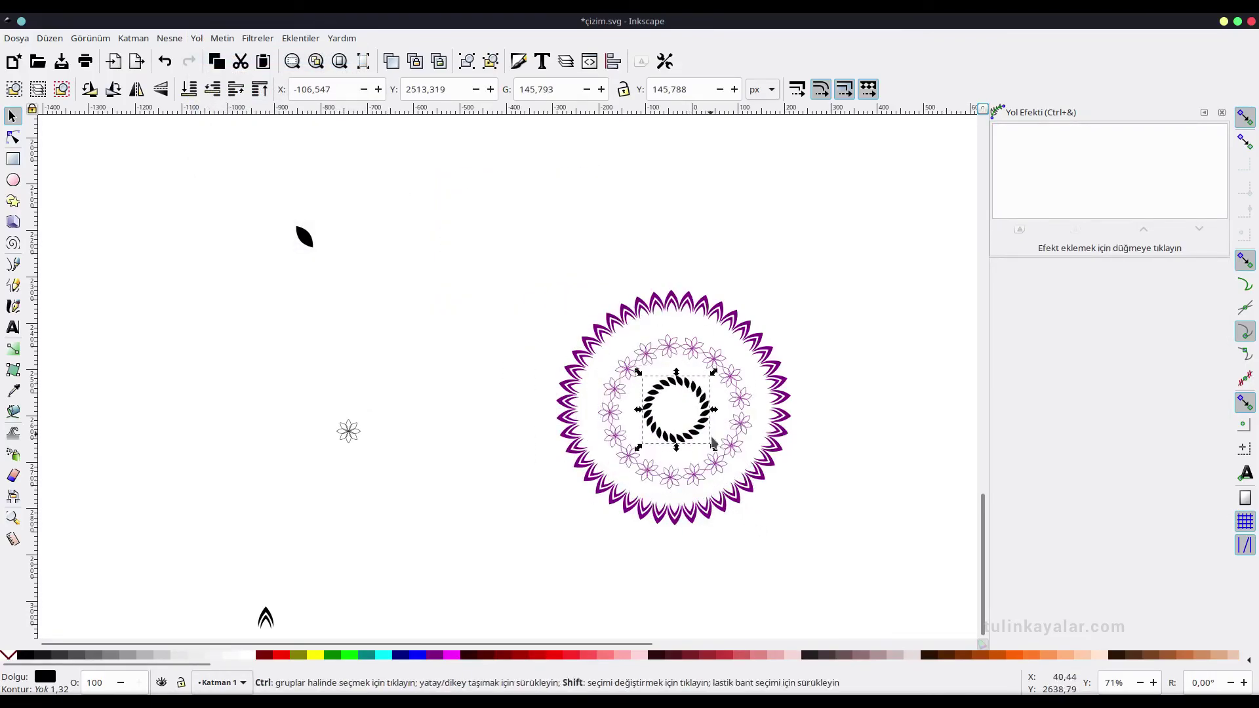
click(434, 655)
ctrl+scroll(810, 442, up, 2)
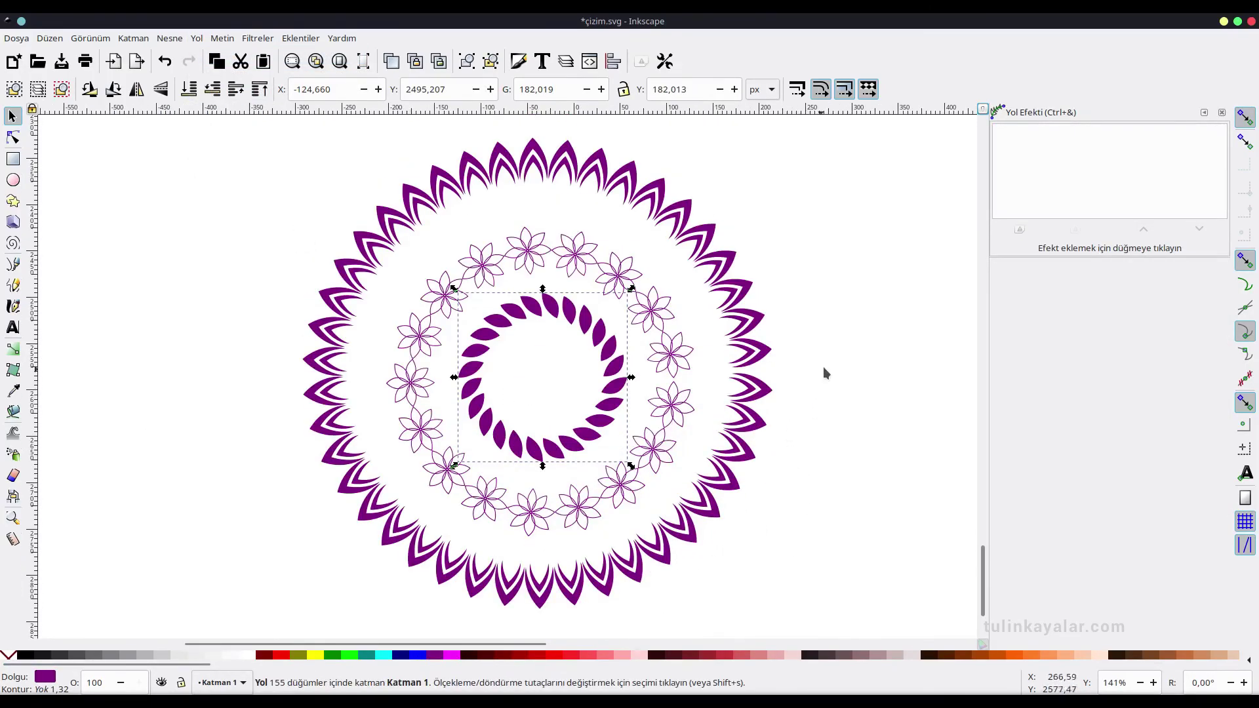
click(824, 368)
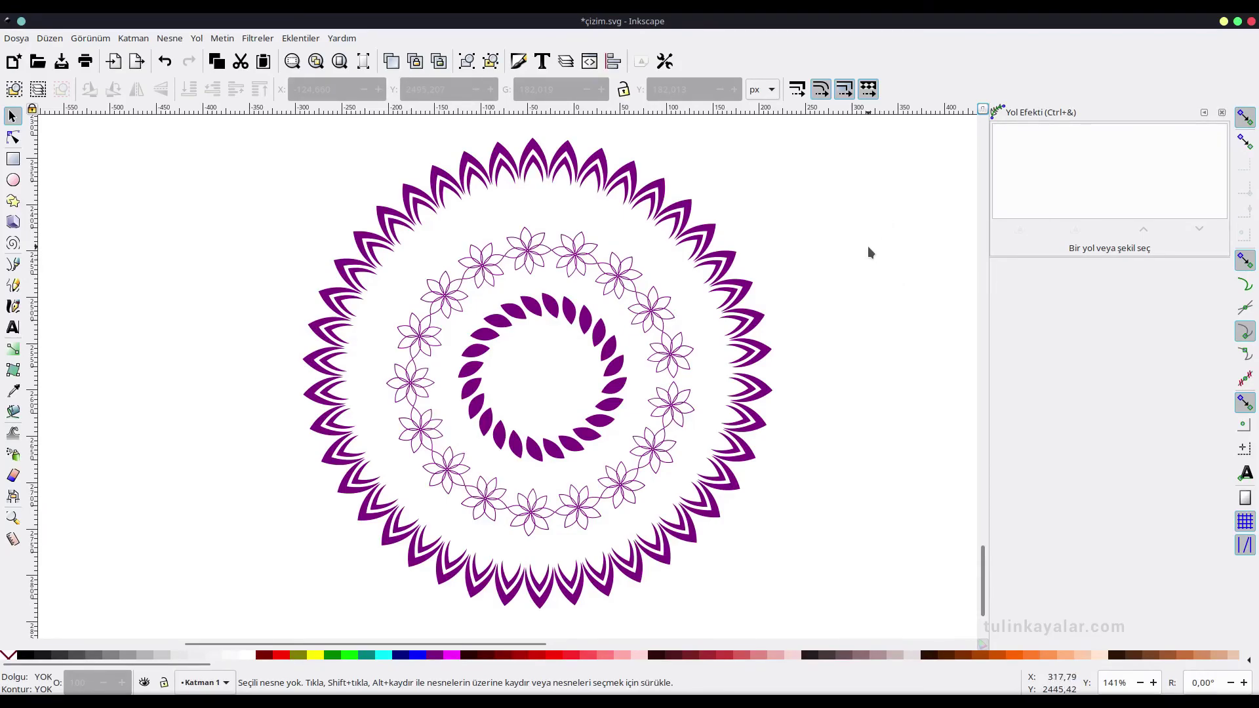